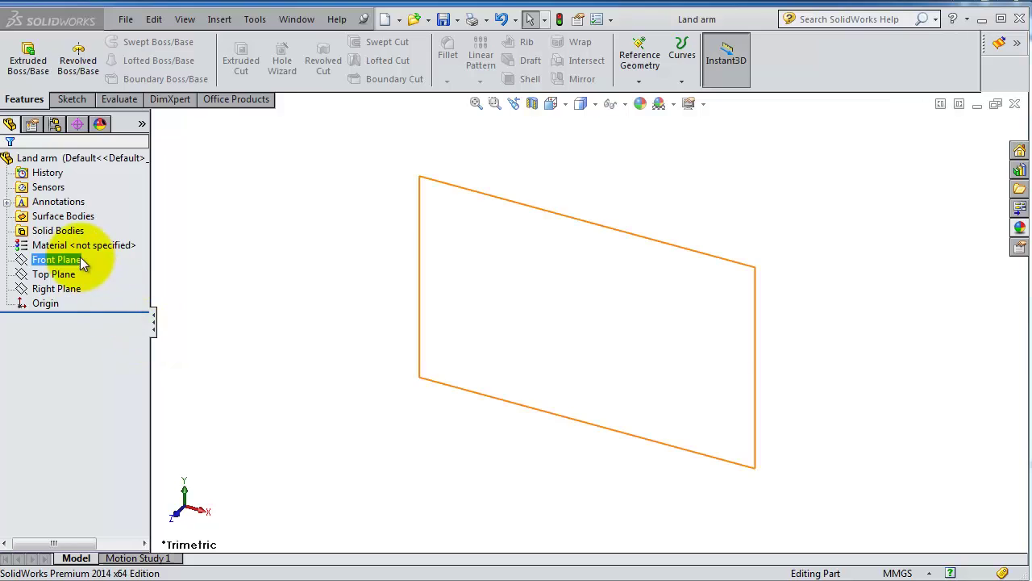
# Start a sketch on the Front Plane and draw two connected lines from the origin
pyautogui.click(74, 259)
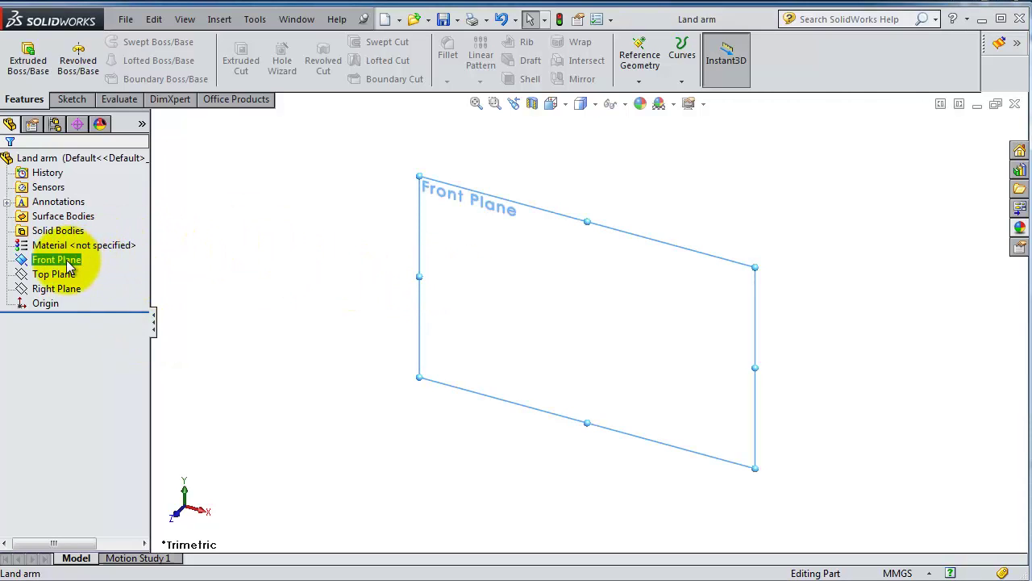
pyautogui.click(73, 233)
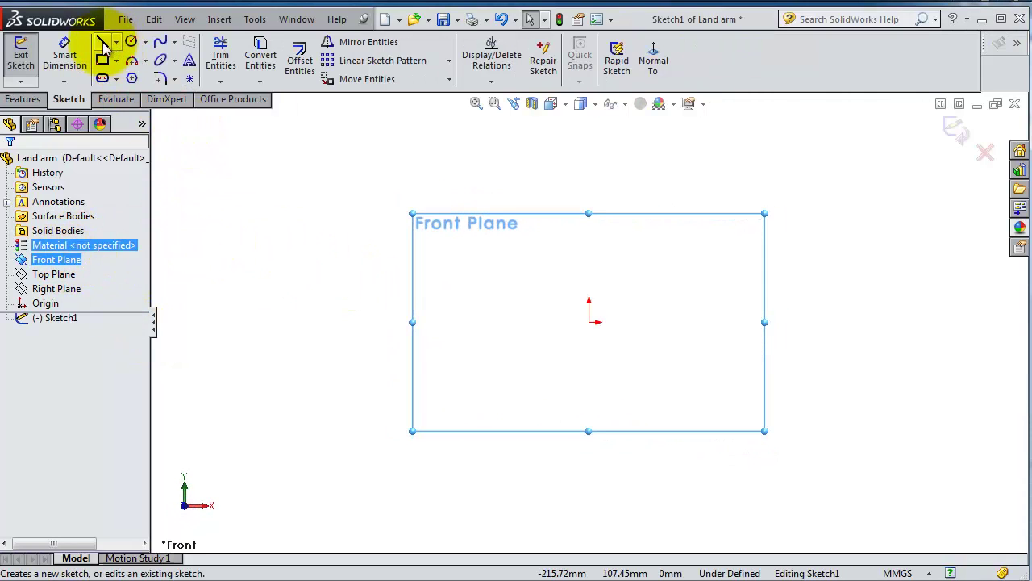
pyautogui.click(601, 300)
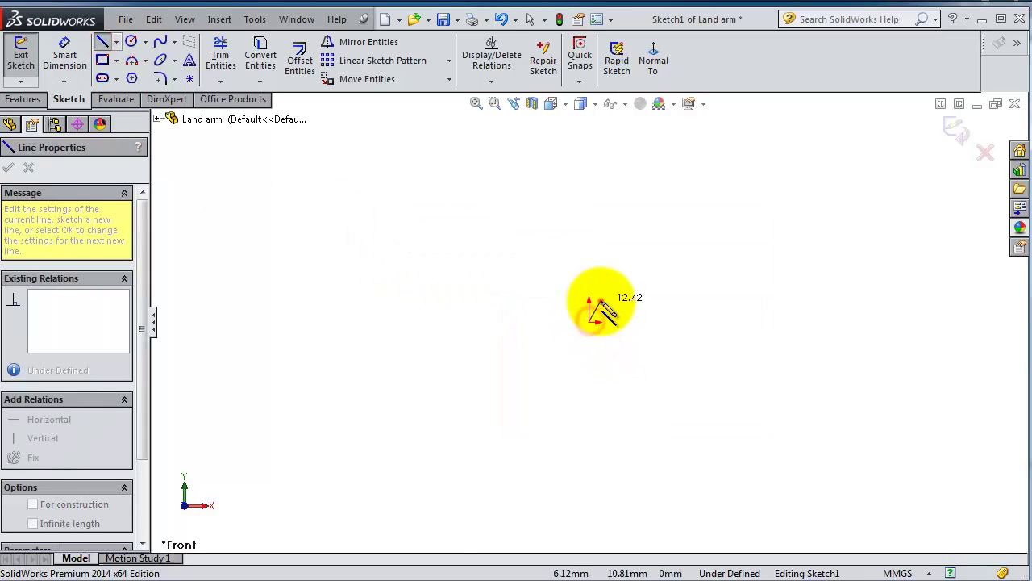
pyautogui.click(639, 300)
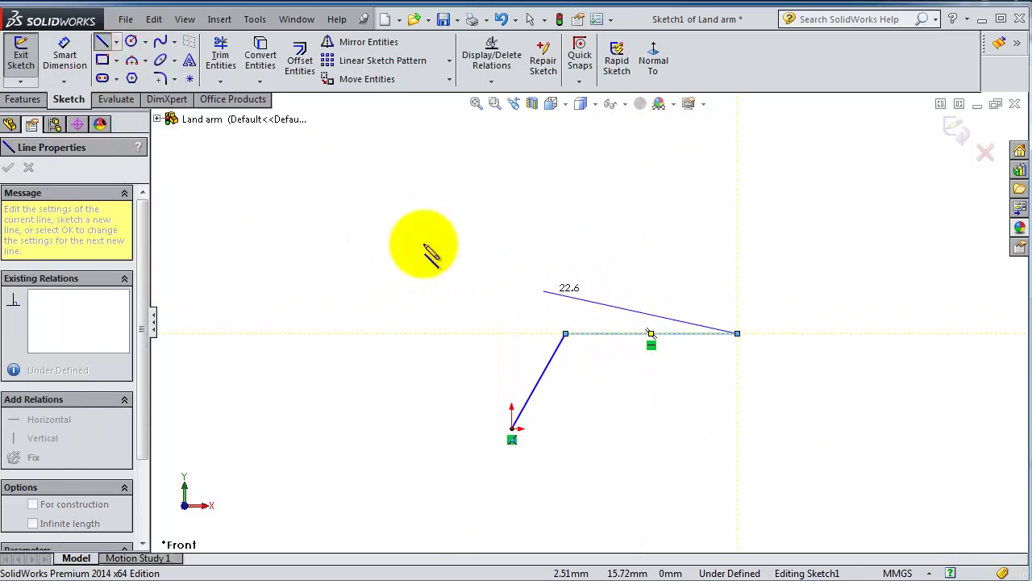
pyautogui.click(63, 55)
pyautogui.scroll(-2, 395, 331)
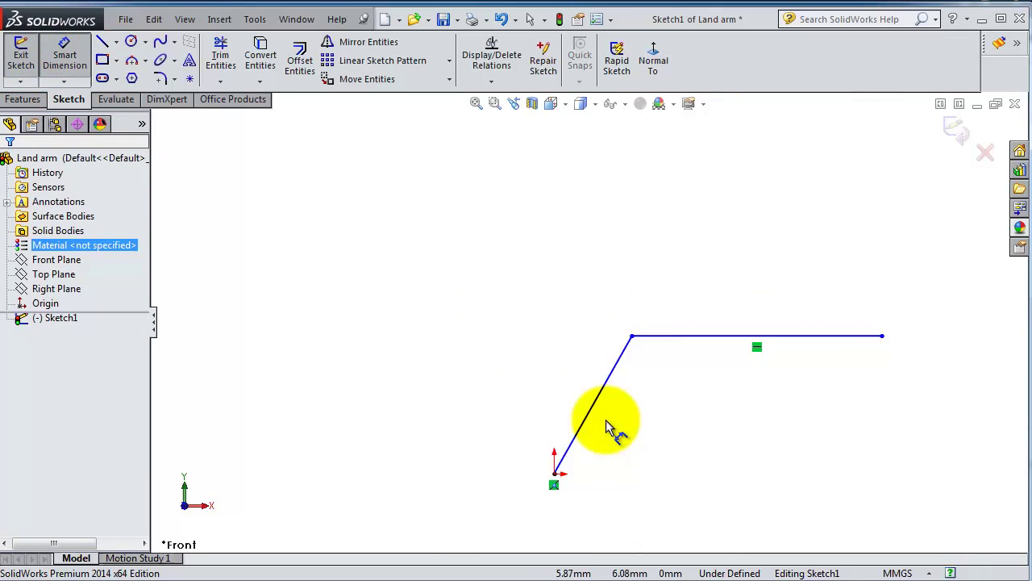
# Dimension the profile height to 10 and the top line length to 15
pyautogui.click(554, 473)
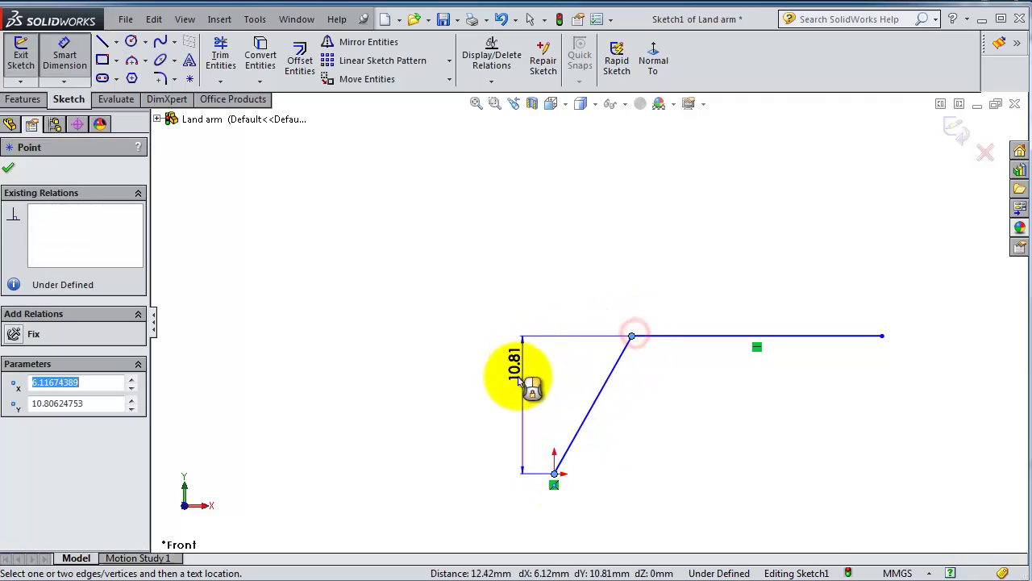
pyautogui.click(487, 387)
pyautogui.press('Return')
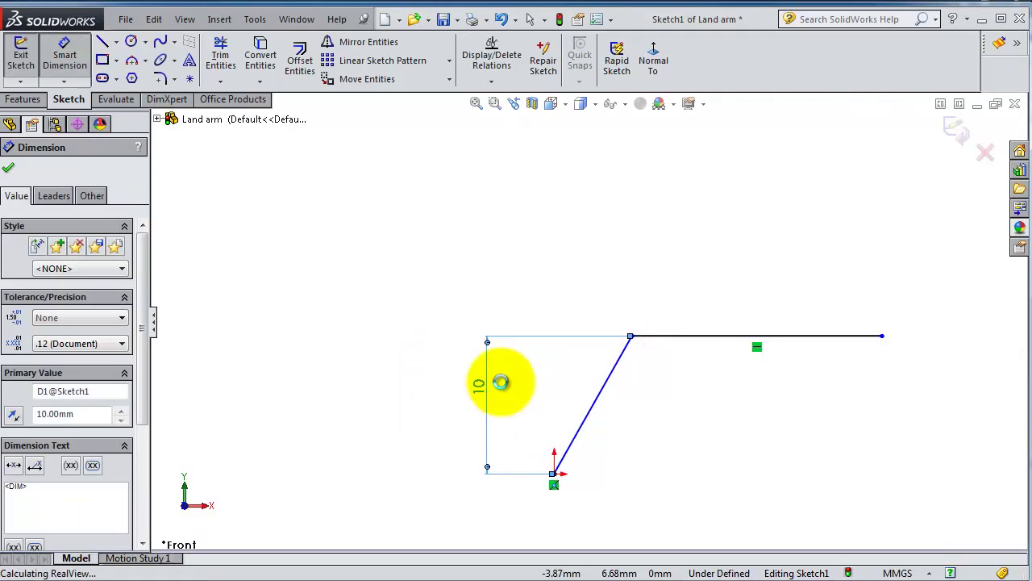
pyautogui.click(754, 336)
pyautogui.click(733, 288)
pyautogui.write('15')
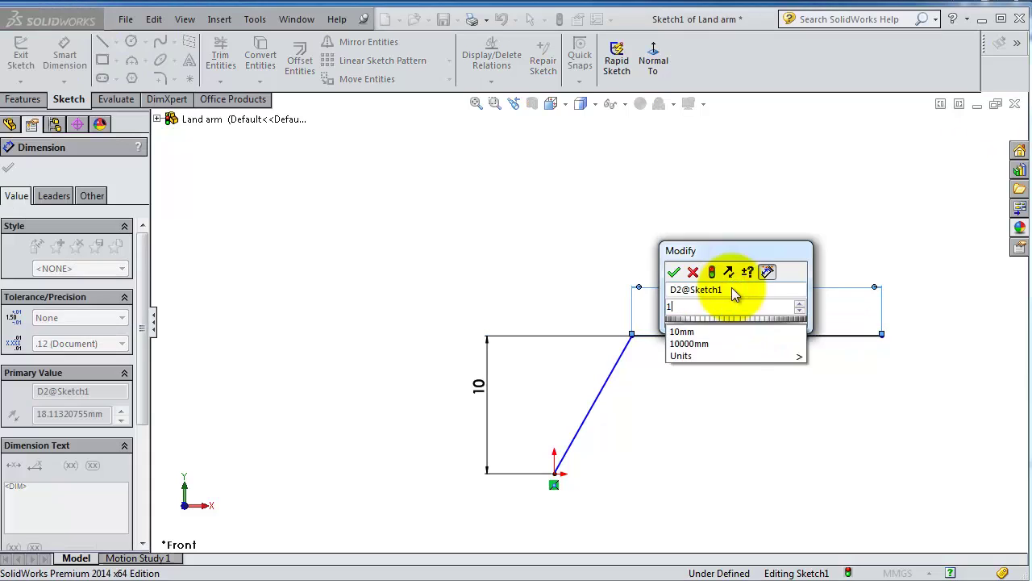
pyautogui.press('Return')
# Set the bend angle between the slanted and top lines to 120°
pyautogui.scroll(-2, 730, 327)
pyautogui.scroll(2, 702, 375)
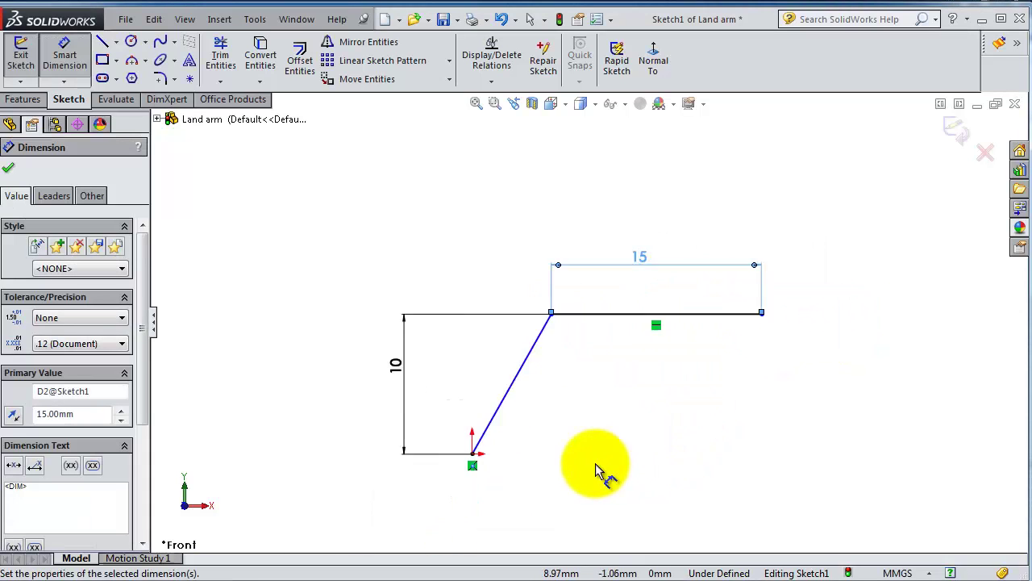
pyautogui.scroll(-2, 597, 472)
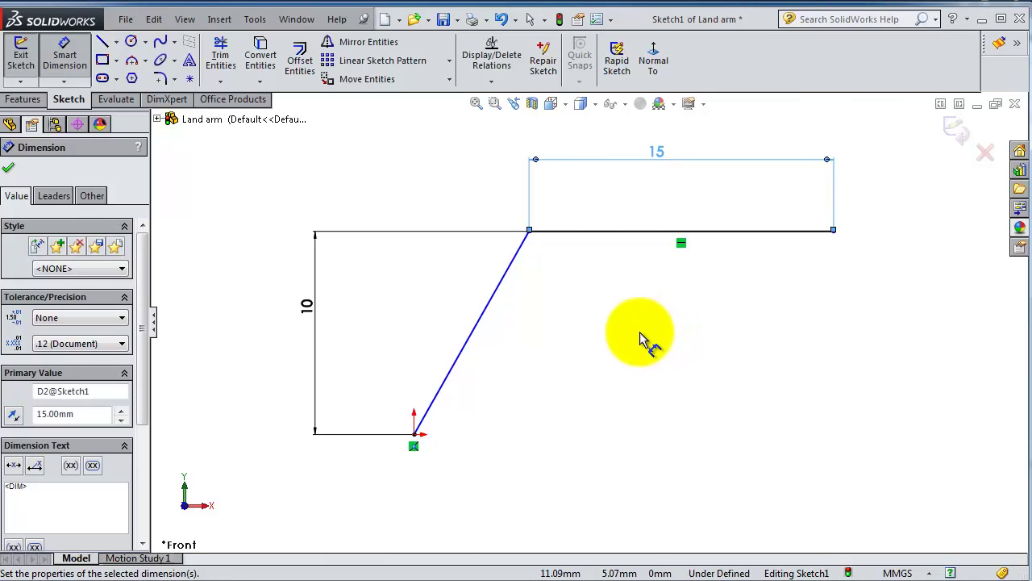
pyautogui.click(508, 270)
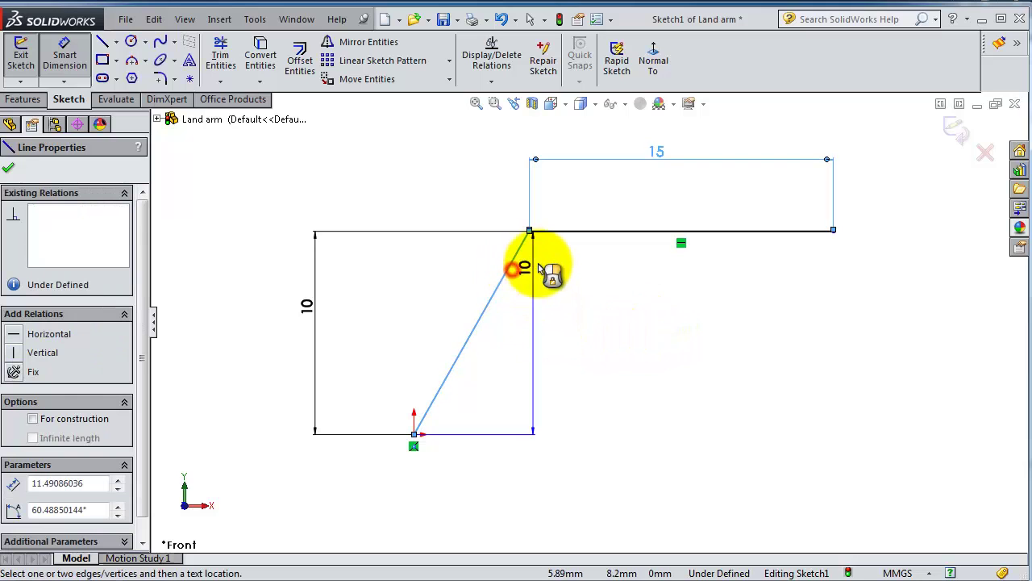
pyautogui.click(569, 234)
pyautogui.click(571, 282)
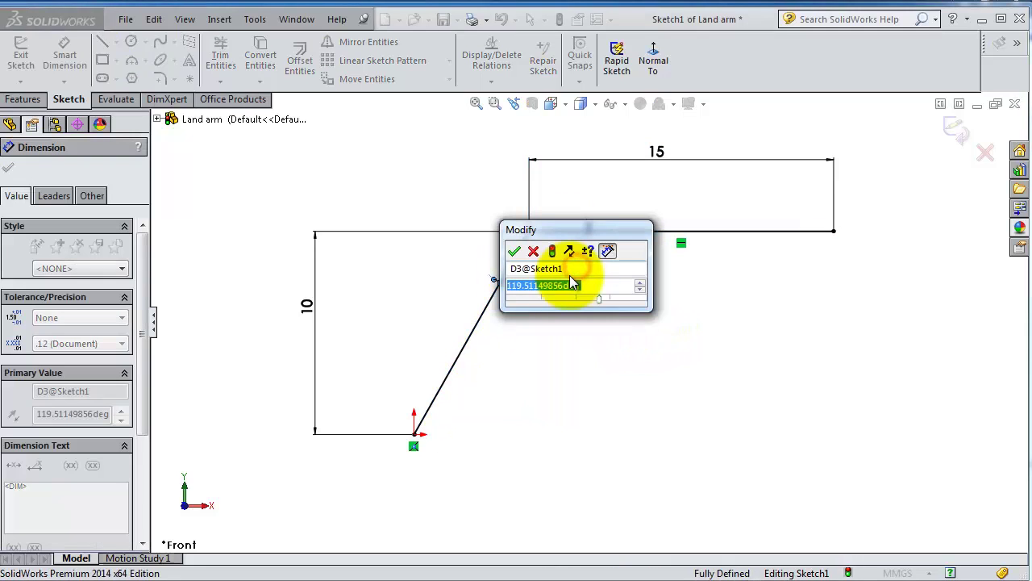
pyautogui.write('0')
pyautogui.press('Return')
pyautogui.scroll(-2, 553, 266)
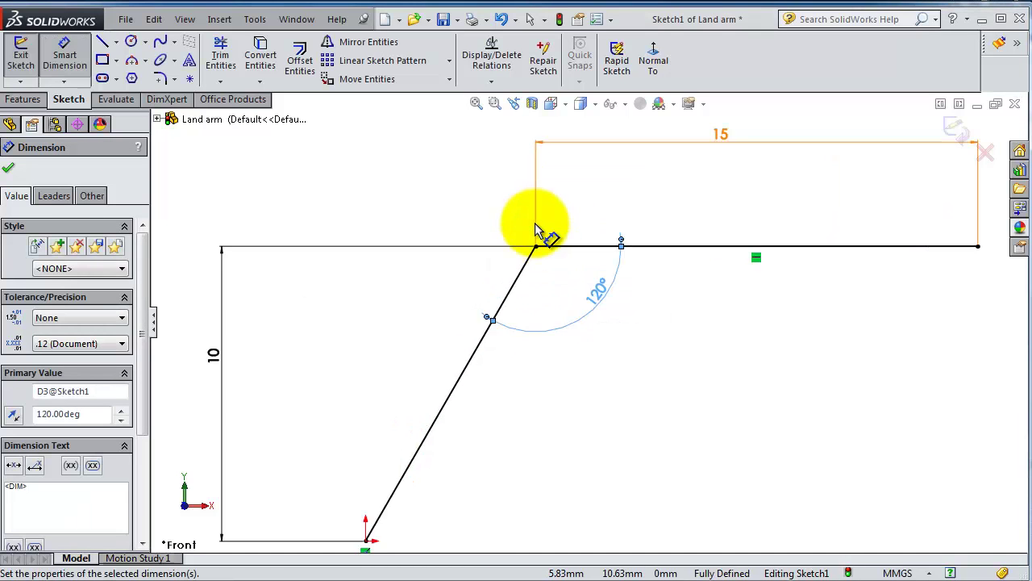
# Round the bend corner with an R5 sketch fillet, without keeping constrained corners
pyautogui.click(160, 78)
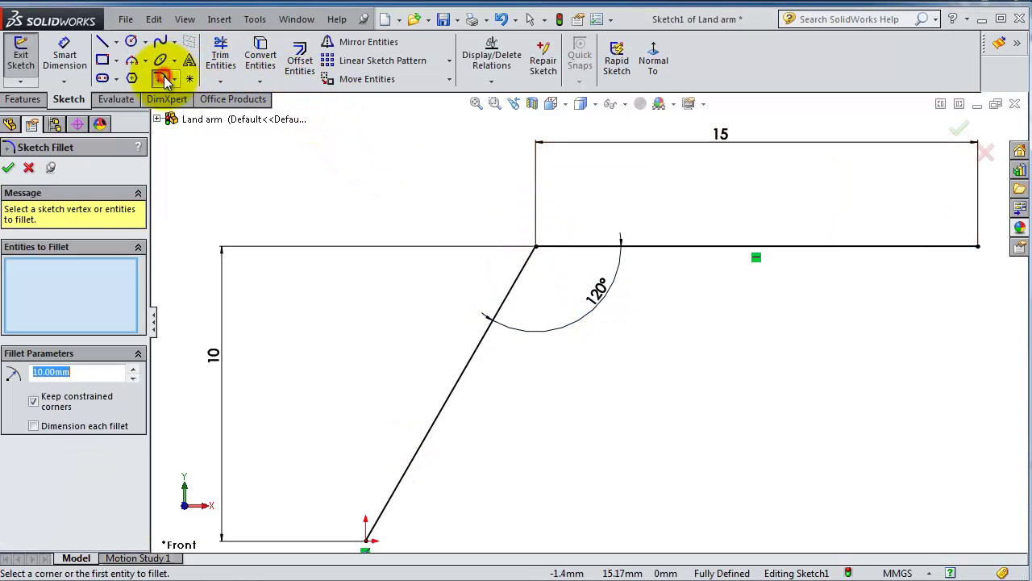
pyautogui.write('5')
pyautogui.click(34, 400)
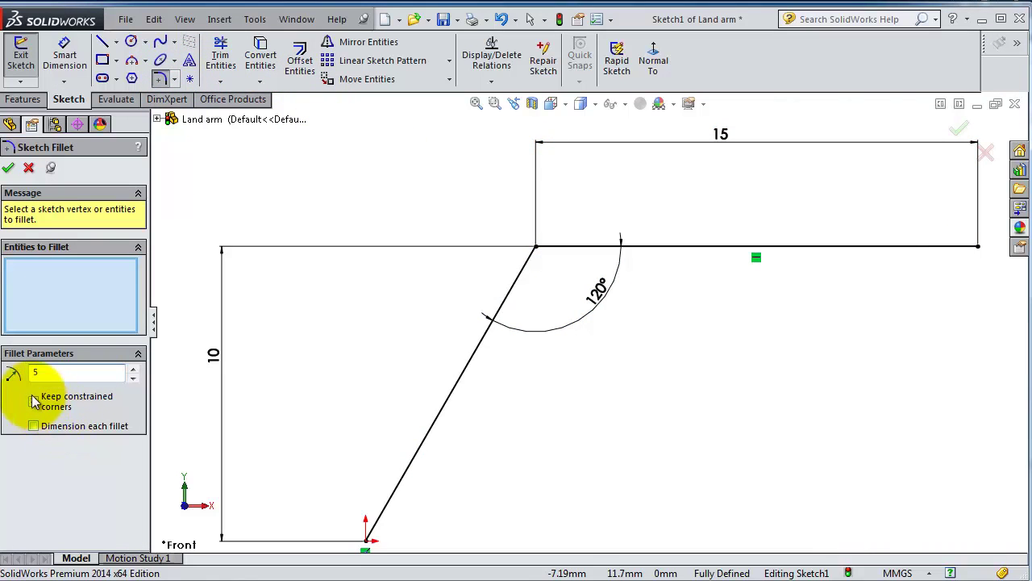
pyautogui.click(299, 58)
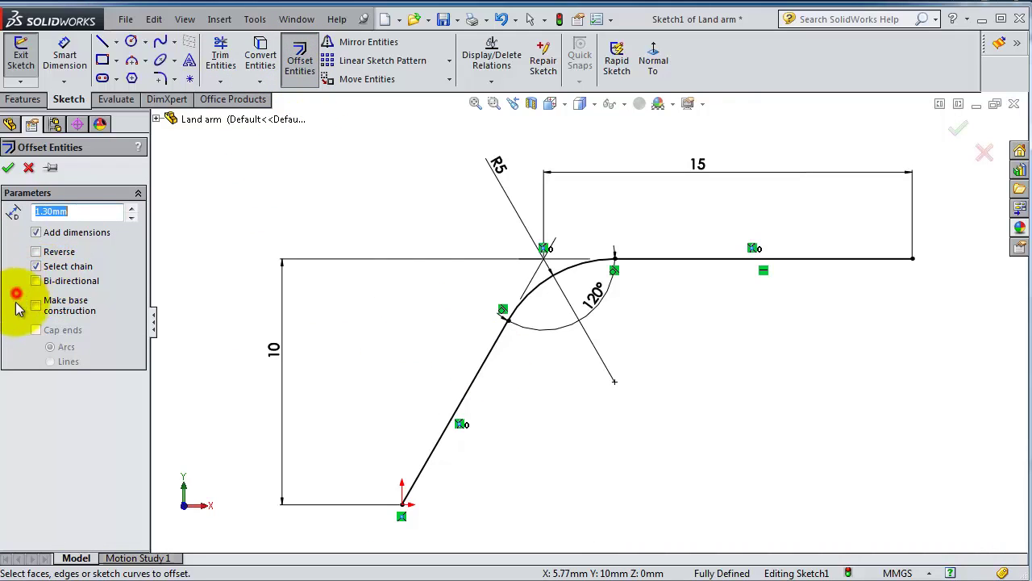
# Offset the bent line-and-arc chain 1.30 mm to the reversed side
pyautogui.click(494, 340)
pyautogui.scroll(1, 607, 331)
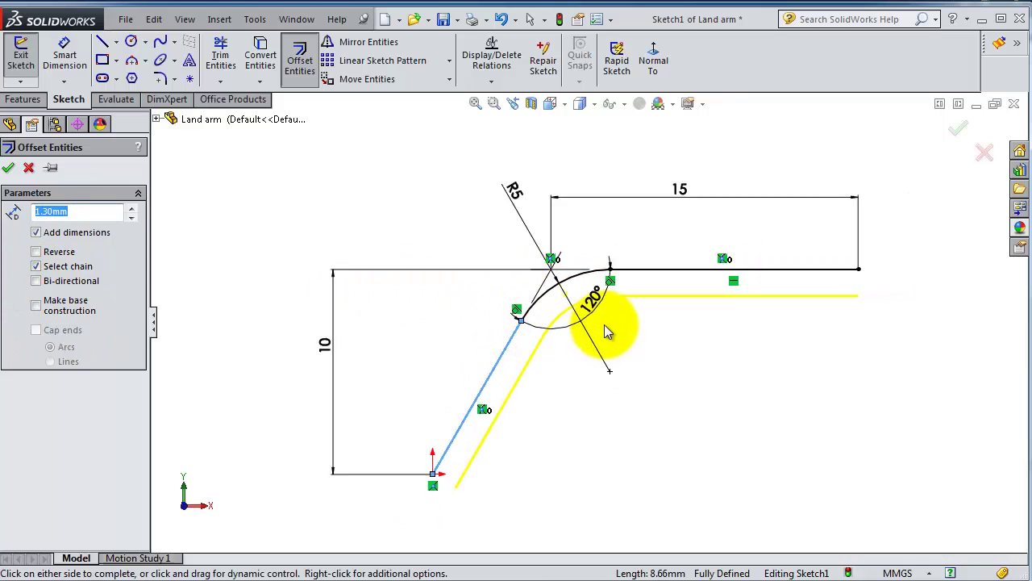
pyautogui.scroll(1, 607, 331)
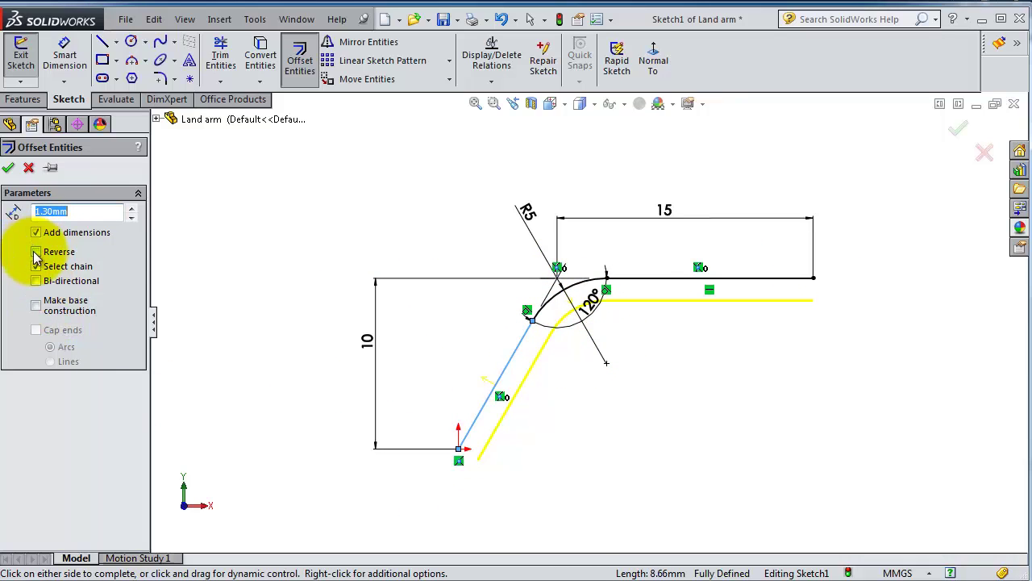
pyautogui.scroll(-1, 224, 246)
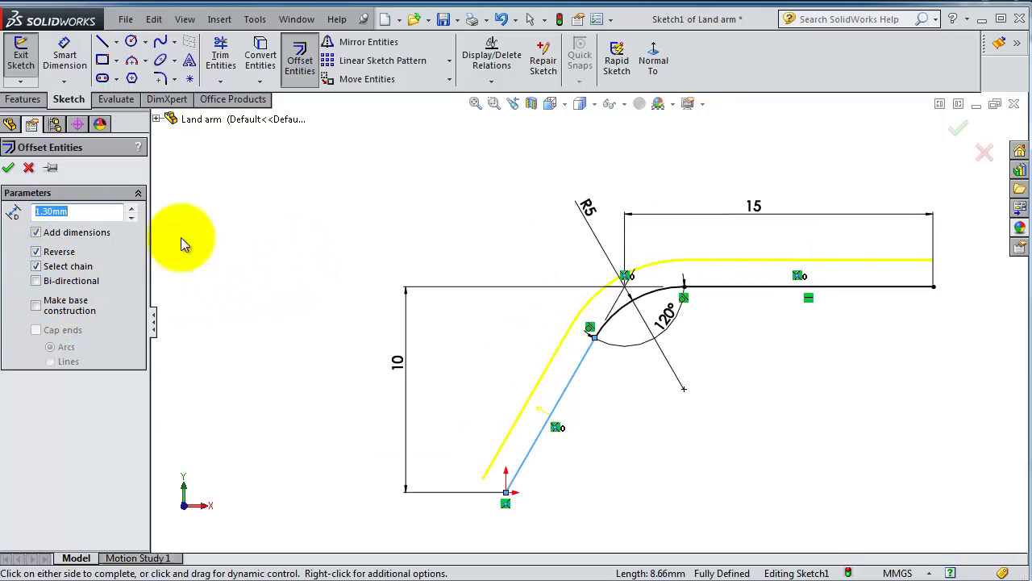
pyautogui.click(9, 168)
# Cap the lower end of the strip with a tangent arc joining both lines
pyautogui.click(132, 60)
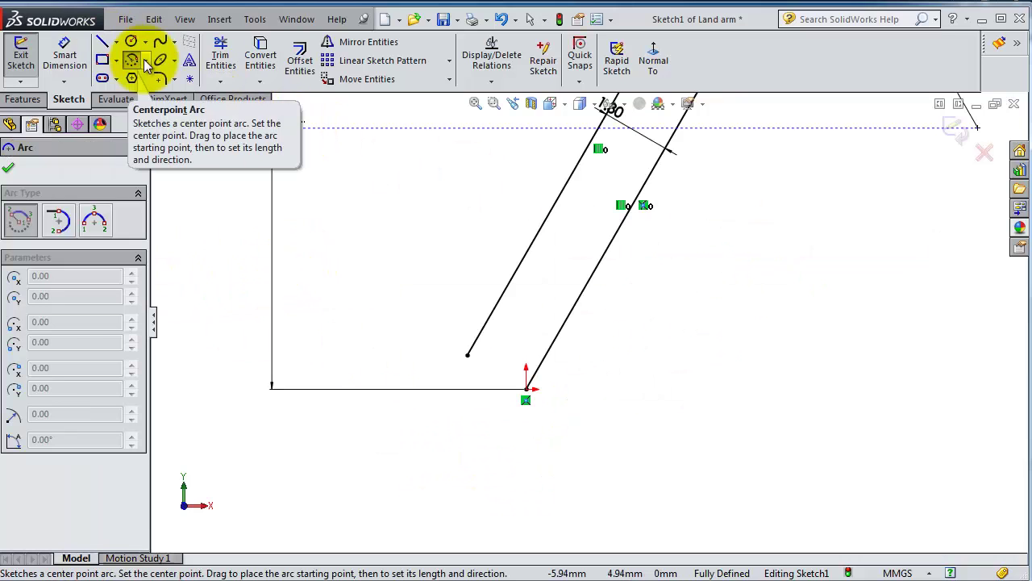
pyautogui.click(468, 353)
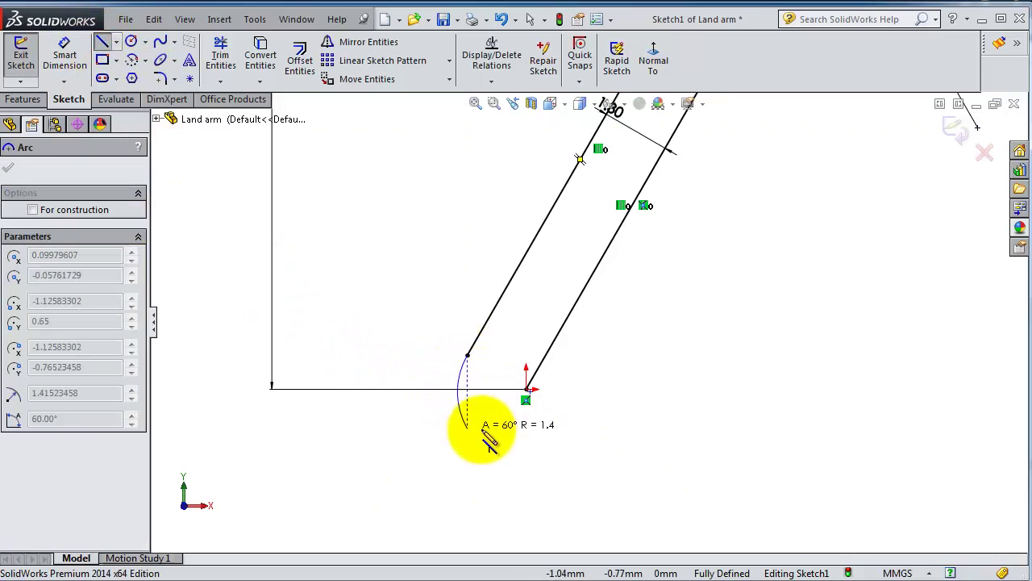
pyautogui.click(526, 388)
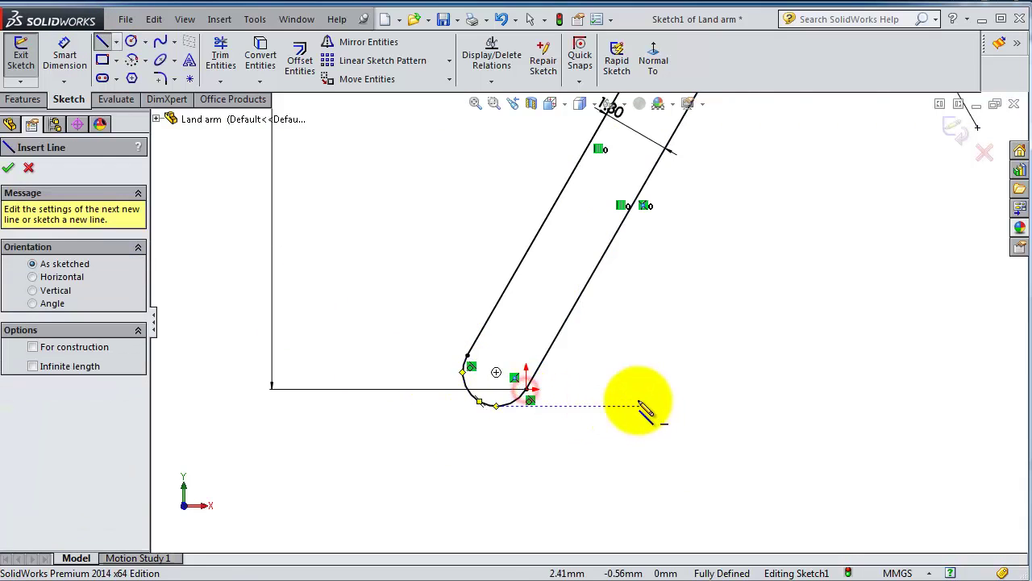
pyautogui.scroll(3, 737, 272)
pyautogui.scroll(-5, 718, 241)
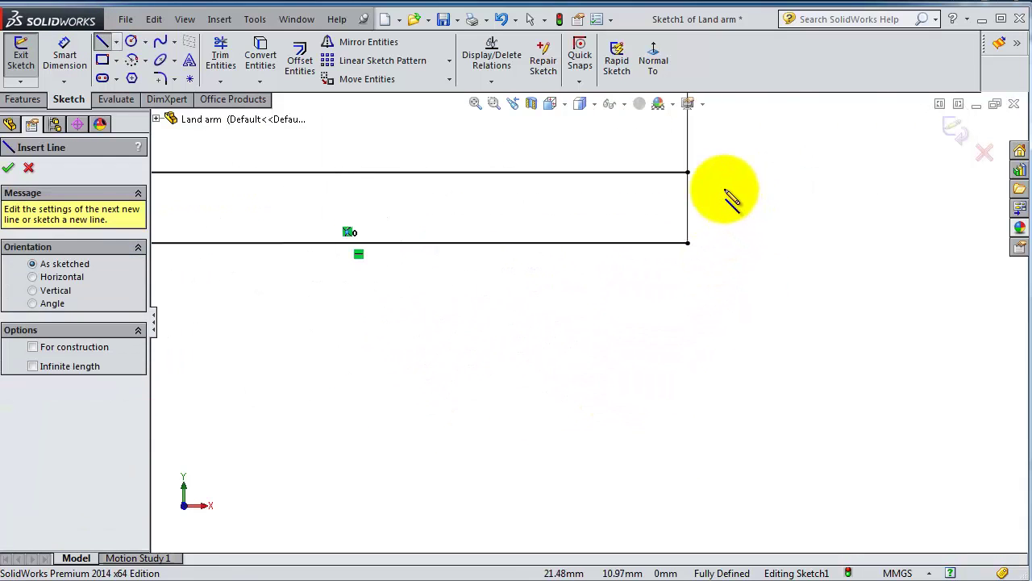
# Cap the right end of the strip with an arc, then exit the Line tool
pyautogui.click(688, 172)
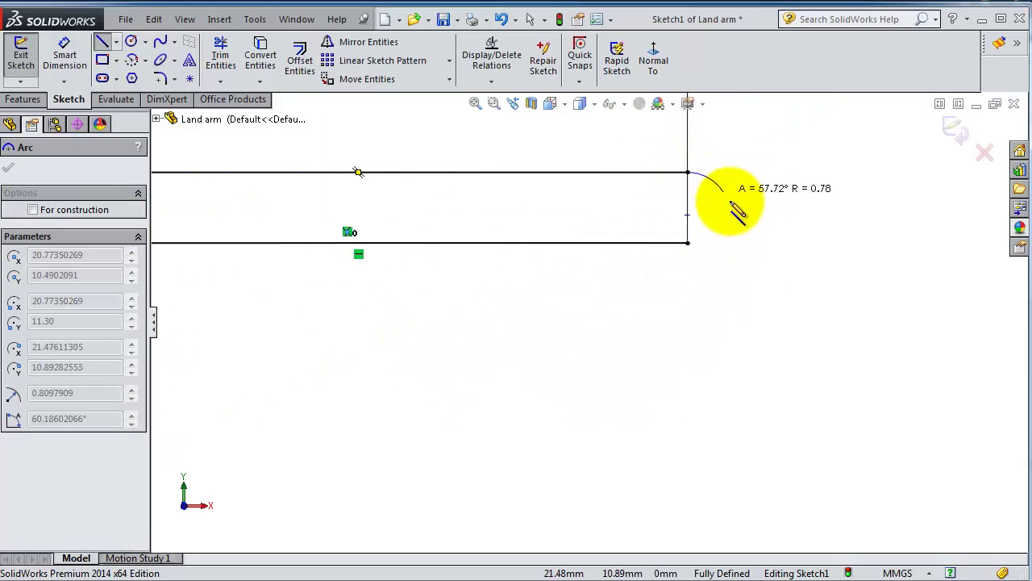
pyautogui.click(688, 242)
pyautogui.scroll(5, 726, 242)
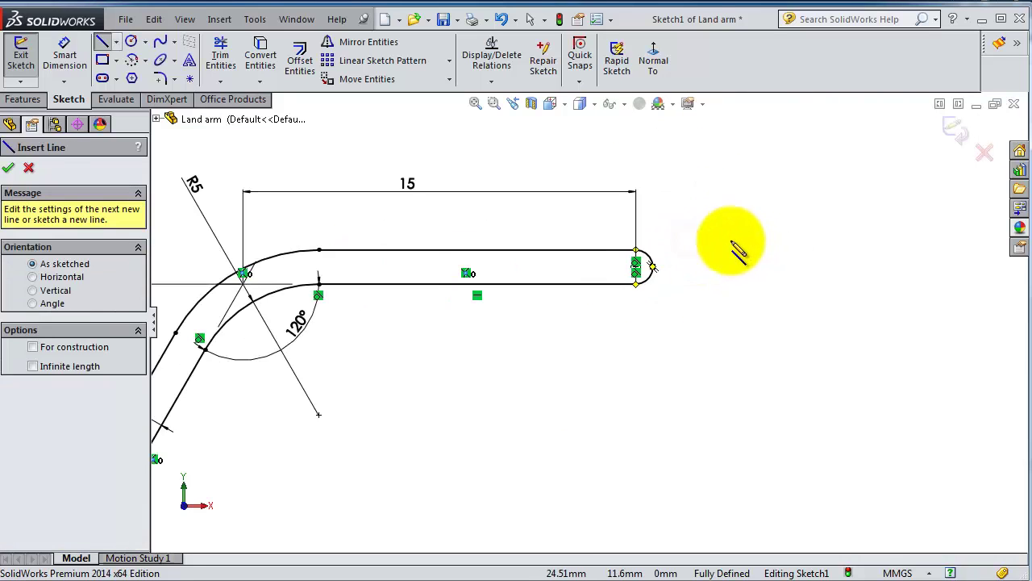
pyautogui.scroll(2, 546, 237)
pyautogui.scroll(-3, 403, 263)
pyautogui.moveTo(403, 262)
pyautogui.mouseDown(button='middle')
pyautogui.moveTo(438, 242)
pyautogui.moveTo(438, 260)
pyautogui.mouseUp(button='middle')
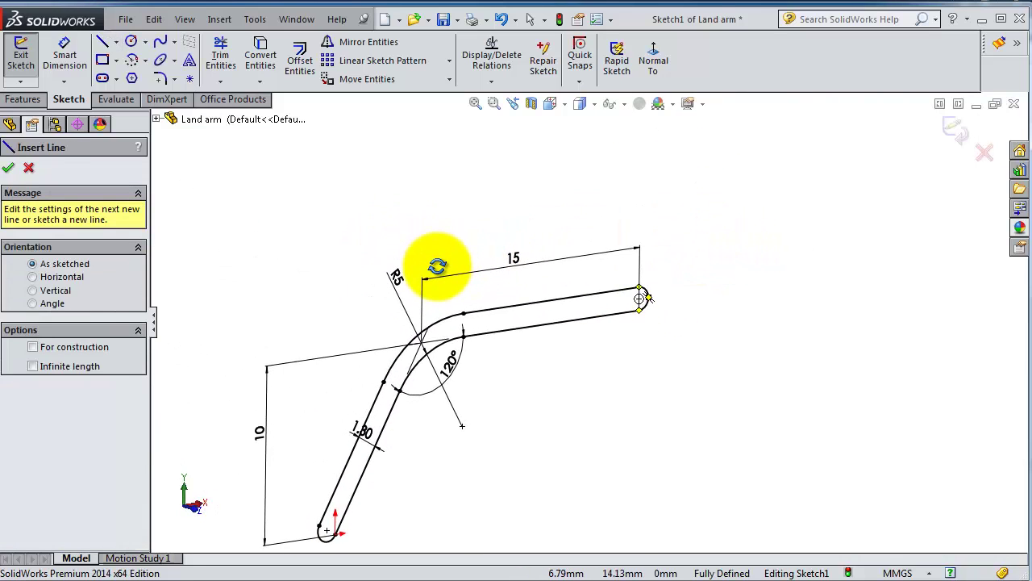
pyautogui.click(8, 169)
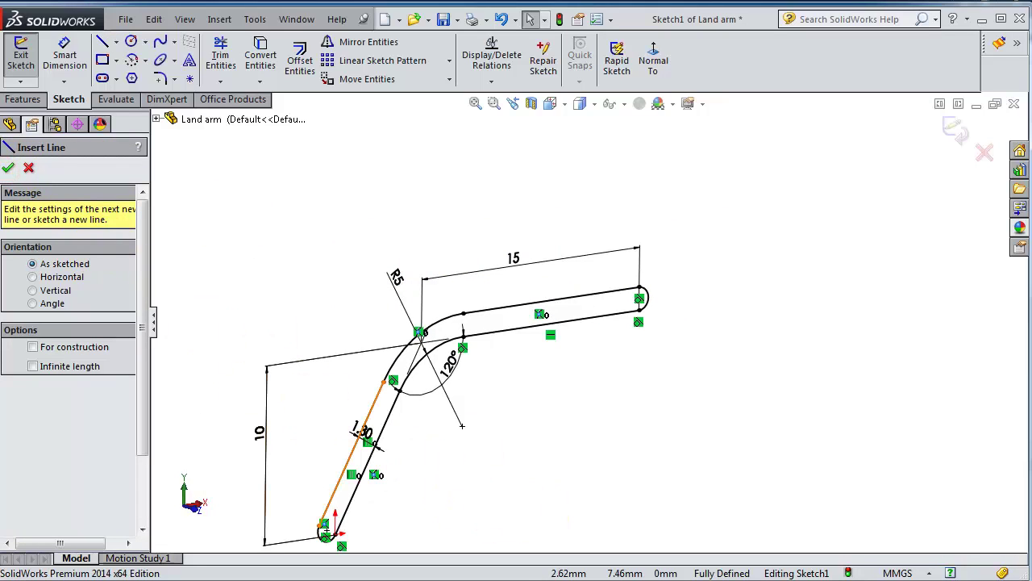
pyautogui.click(8, 169)
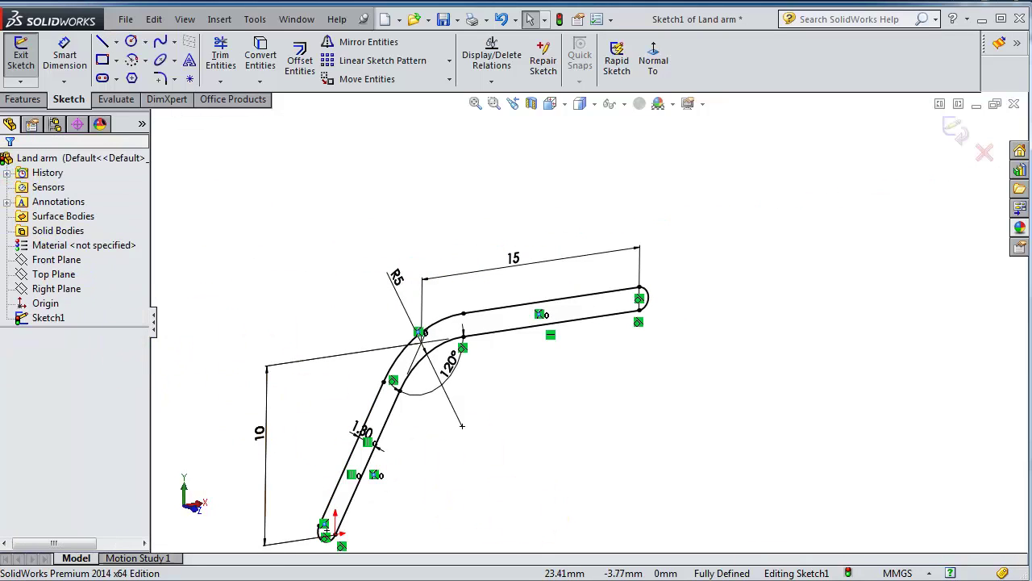
pyautogui.moveTo(565, 403); pyautogui.dragTo(721, 559, button='middle')
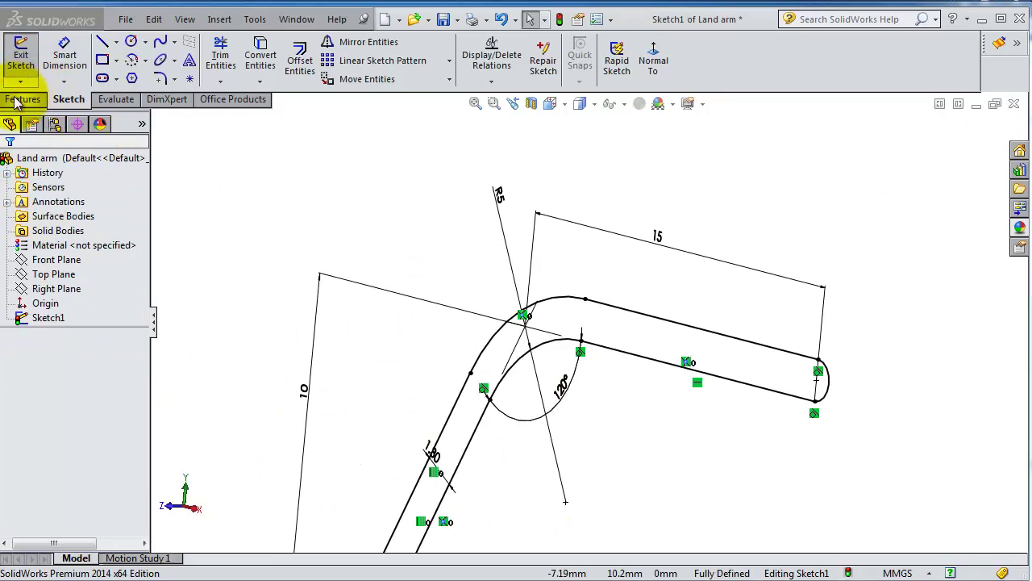
# Extrude the closed arm profile blind to 6.5 mm as Boss-Extrude1 and inspect it
pyautogui.click(19, 99)
pyautogui.click(28, 58)
pyautogui.write('6.5')
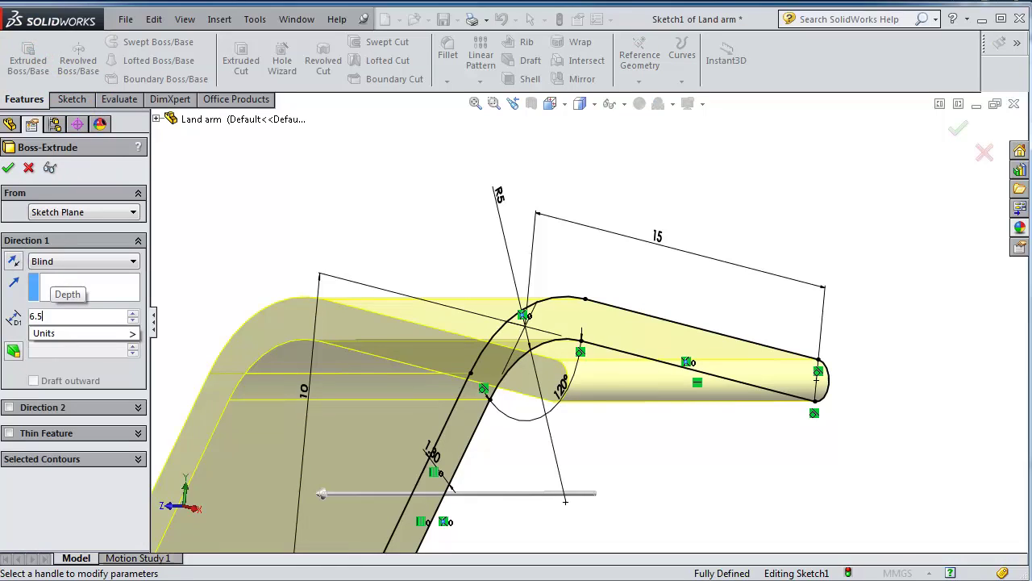
pyautogui.press('Return')
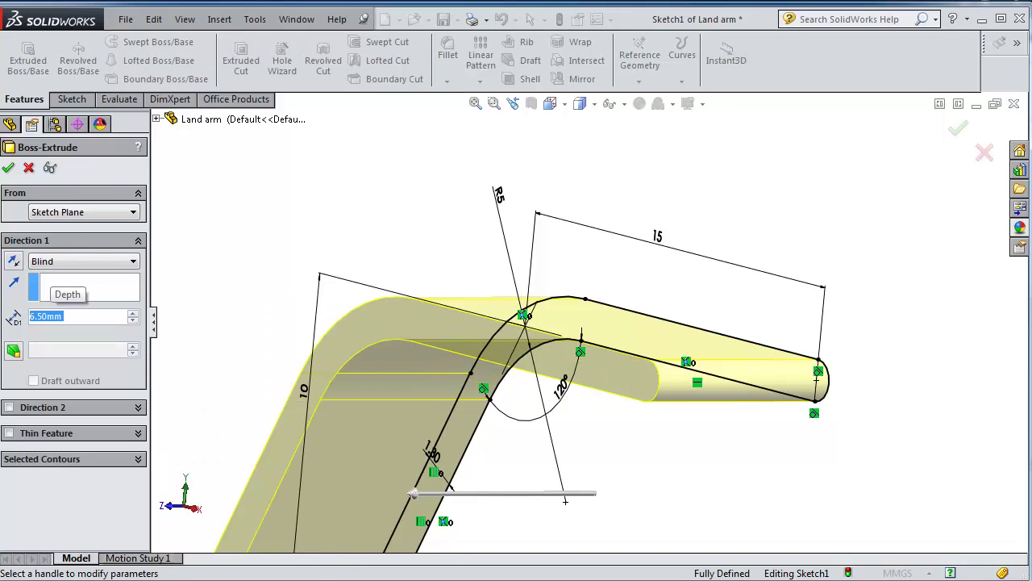
pyautogui.click(8, 167)
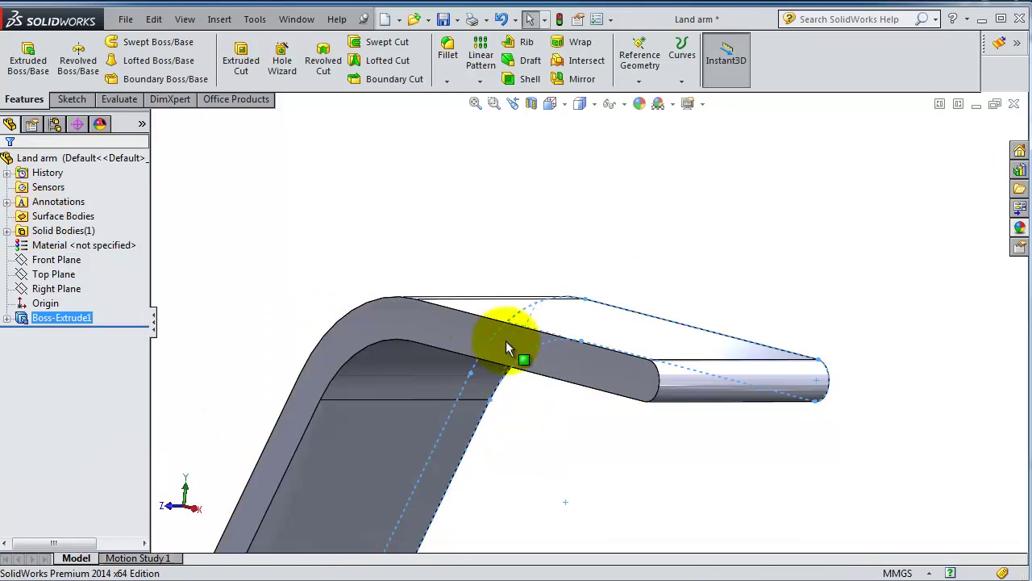
pyautogui.moveTo(507, 346)
pyautogui.mouseDown(button='middle')
pyautogui.moveTo(540, 382)
pyautogui.moveTo(449, 391)
pyautogui.moveTo(478, 456)
pyautogui.moveTo(712, 374)
pyautogui.moveTo(682, 359)
pyautogui.mouseUp(button='middle')
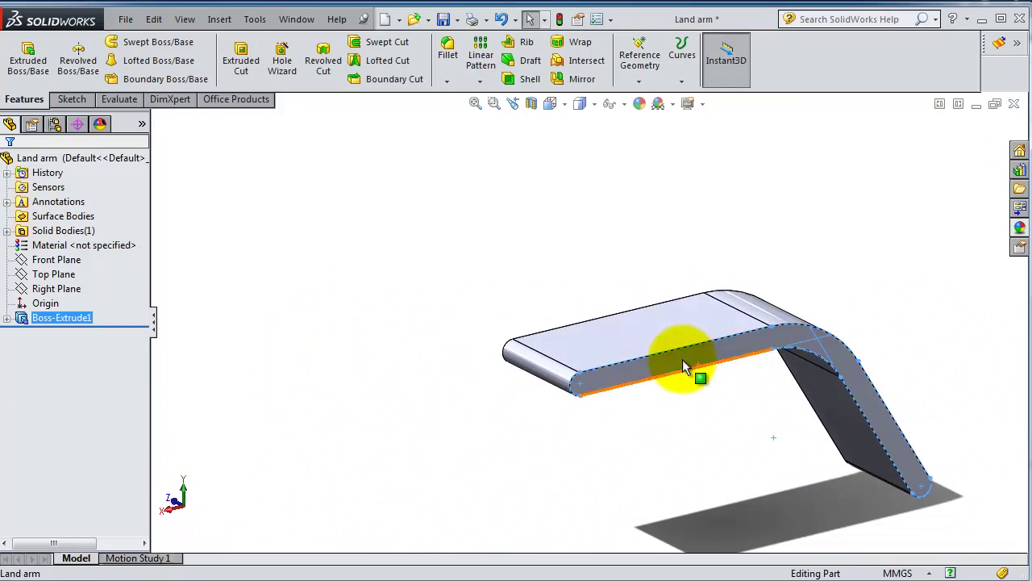
# Add Plane1 parallel to the Right Plane through the arm's end vertex and sketch on it
pyautogui.click(64, 292)
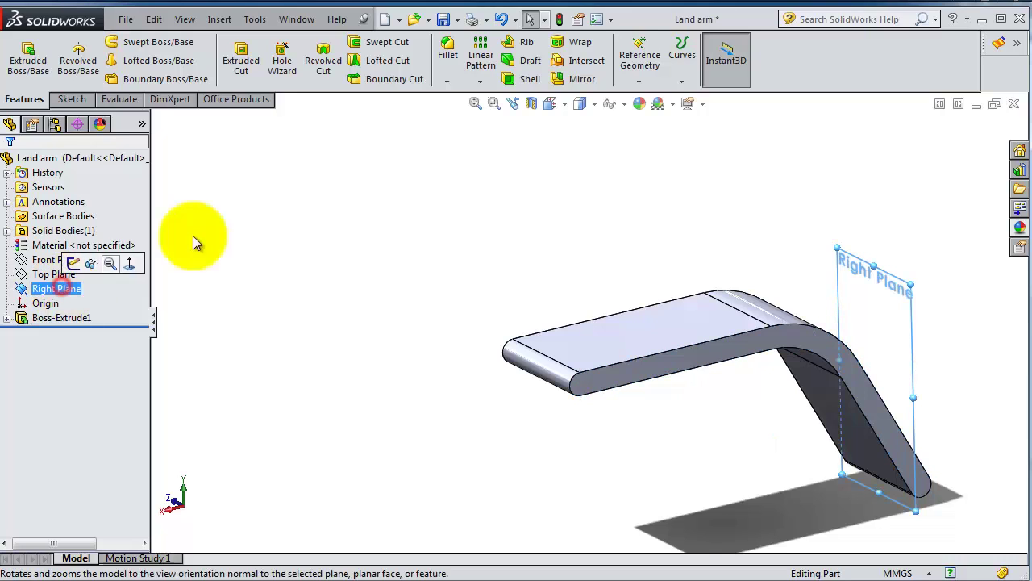
pyautogui.click(639, 81)
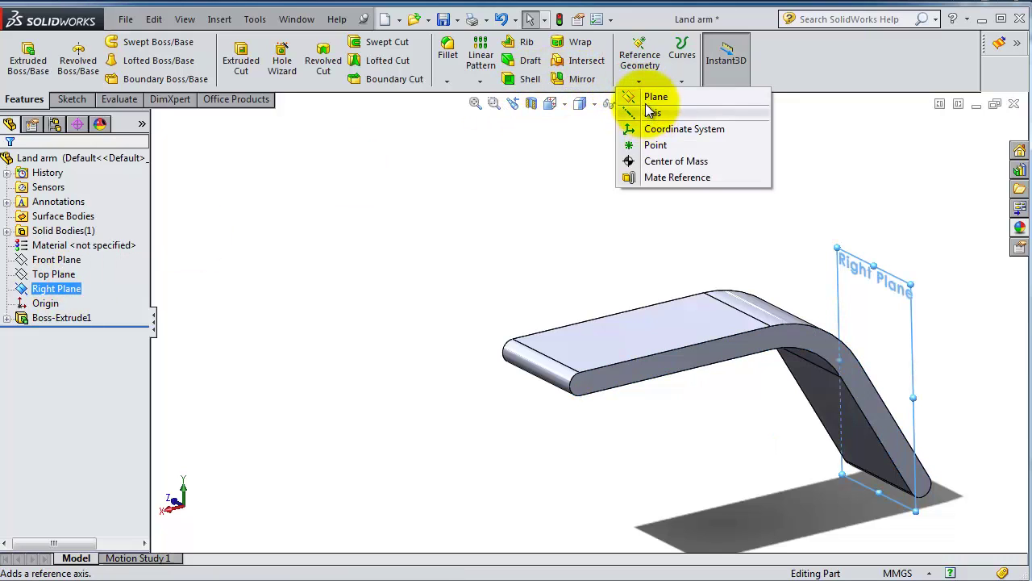
pyautogui.click(651, 96)
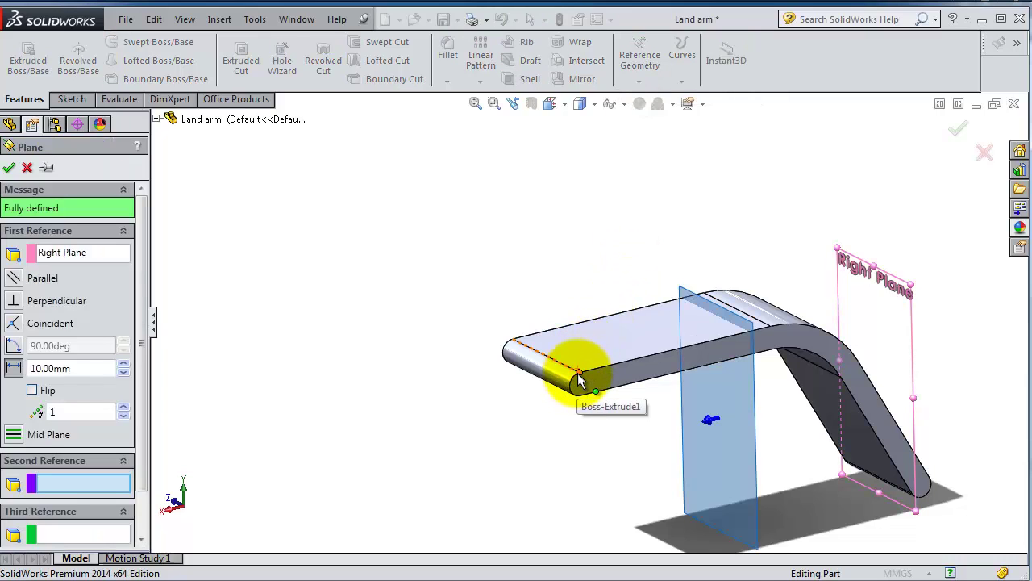
pyautogui.click(579, 376)
pyautogui.click(10, 169)
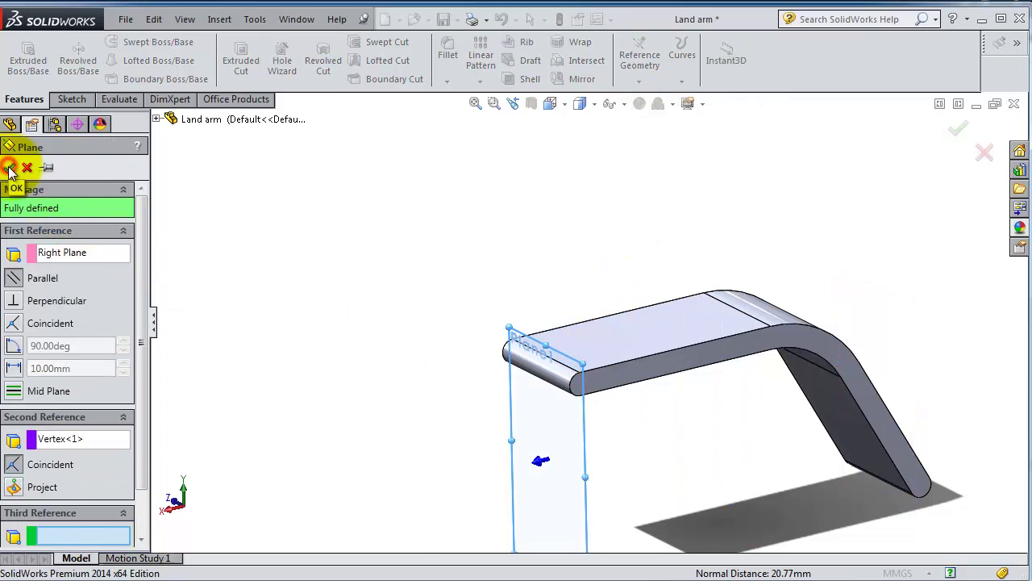
pyautogui.click(567, 451)
pyautogui.click(632, 403)
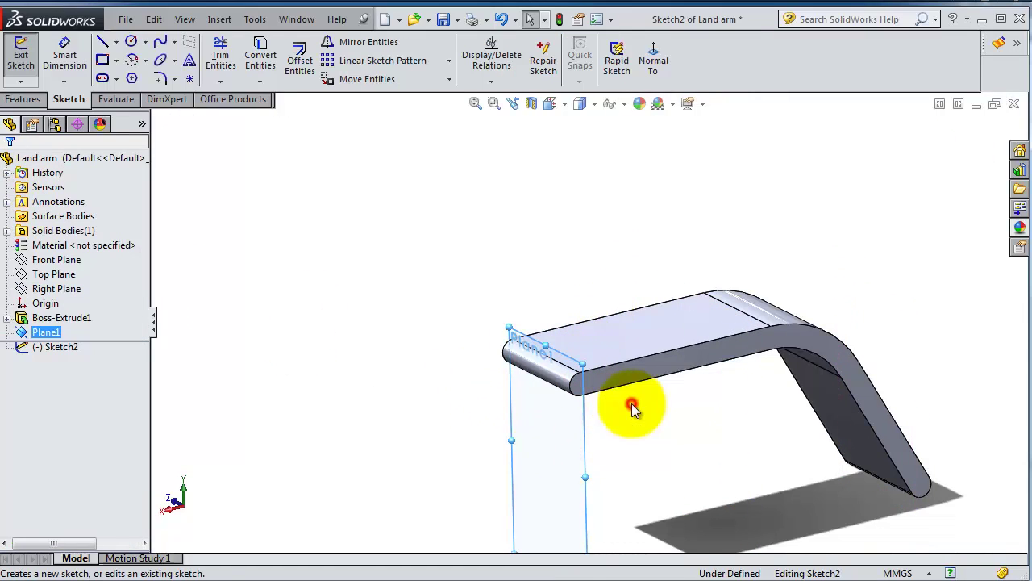
# Face Plane1 and draw the top vertical, left vertical and left slanted lines
pyautogui.click(655, 61)
pyautogui.scroll(-3, 745, 323)
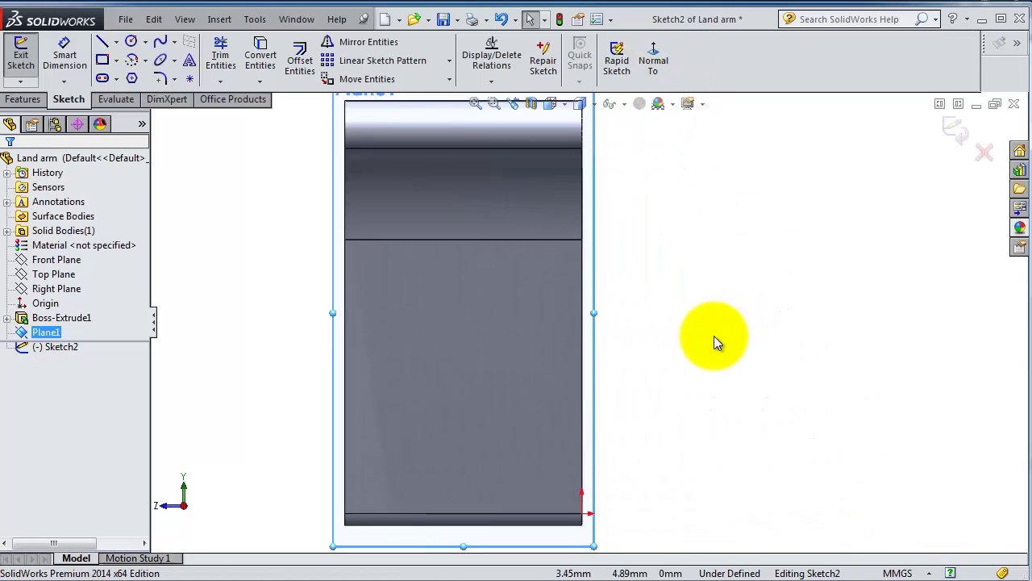
pyautogui.click(103, 44)
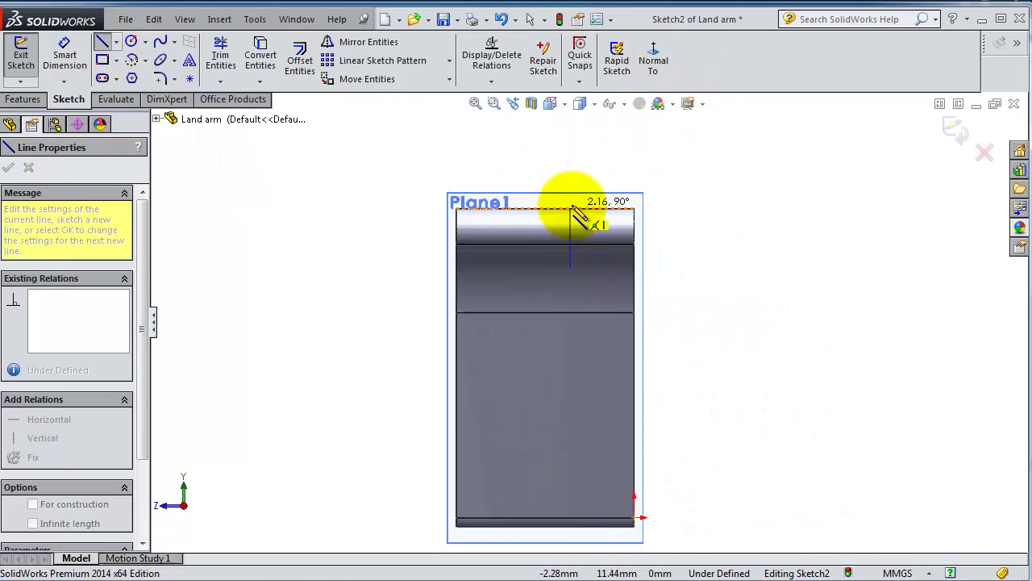
pyautogui.click(571, 209)
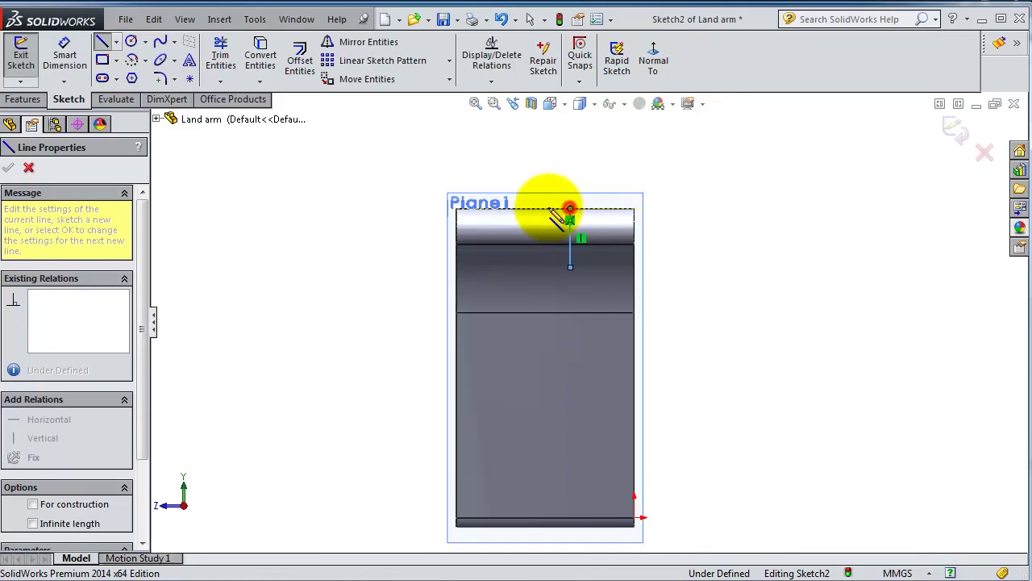
pyautogui.click(456, 209)
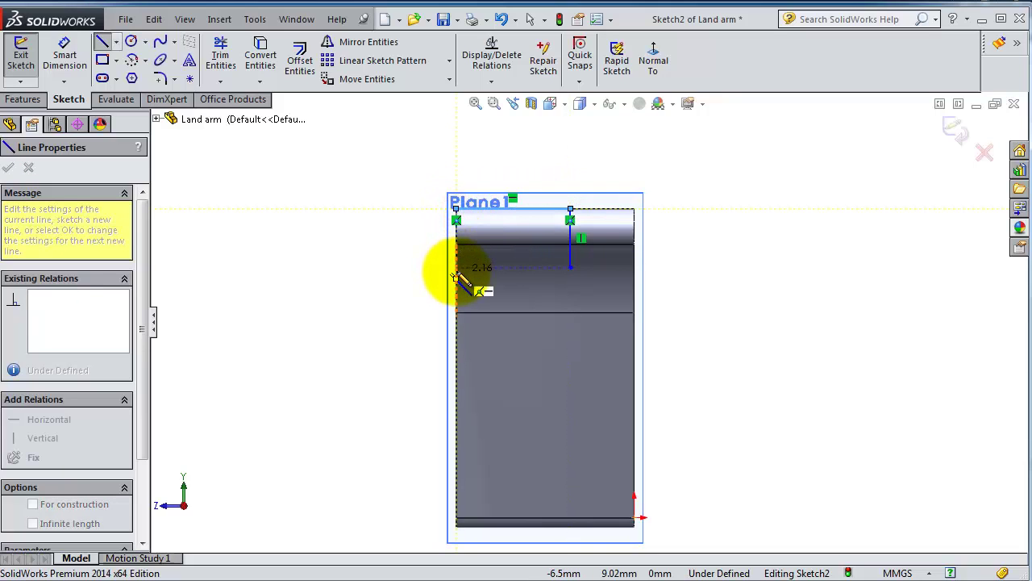
pyautogui.click(456, 267)
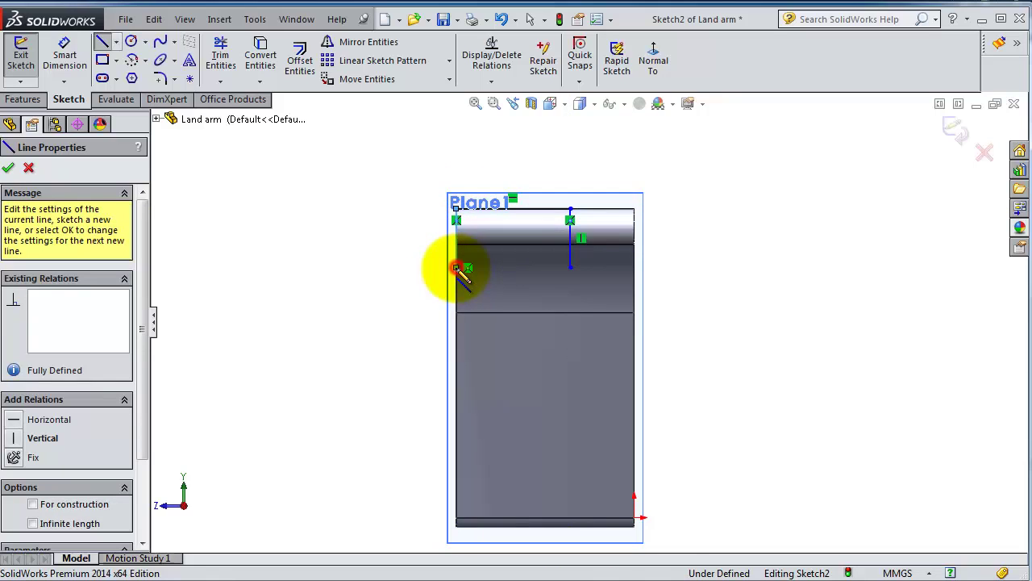
pyautogui.click(560, 475)
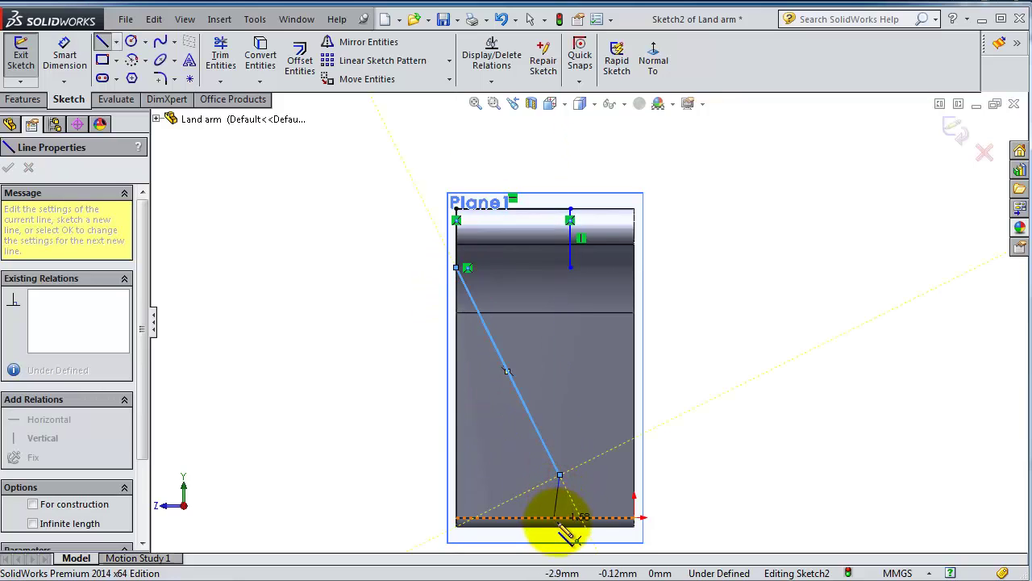
# Add the bottom vertical, bottom edge, right vertical and closing slanted line
pyautogui.scroll(-4, 567, 542)
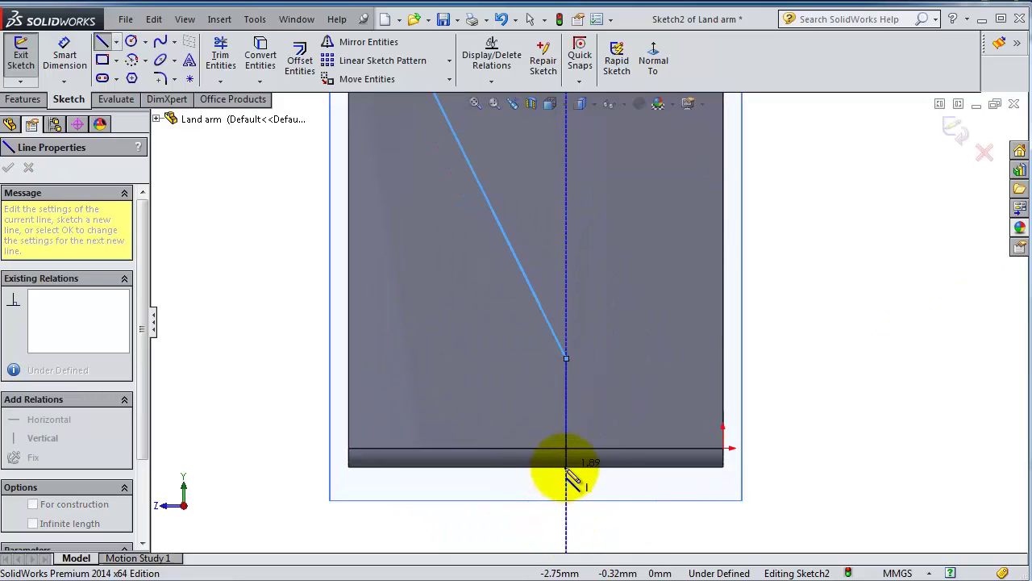
pyautogui.click(566, 466)
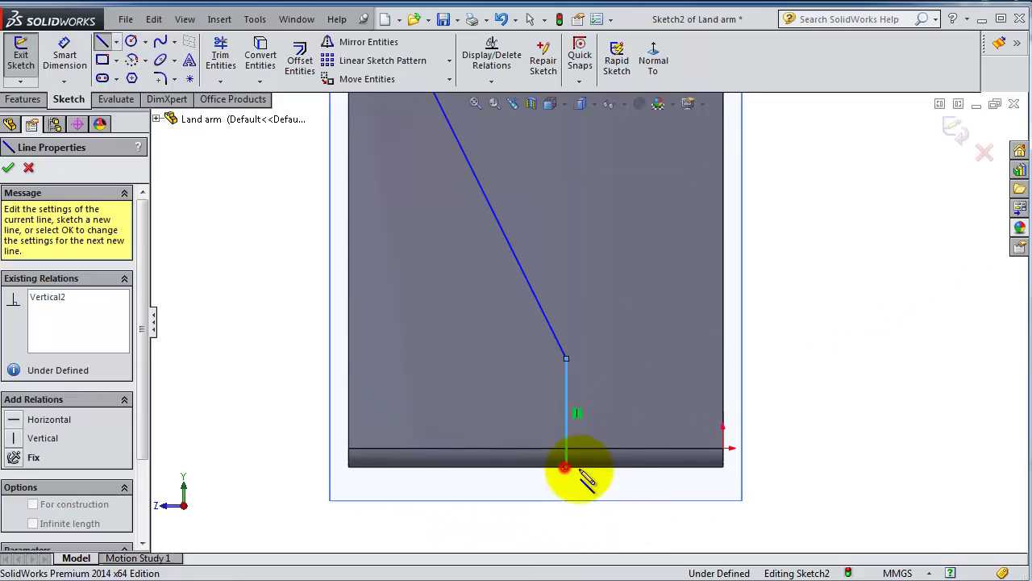
pyautogui.click(722, 466)
pyautogui.click(722, 357)
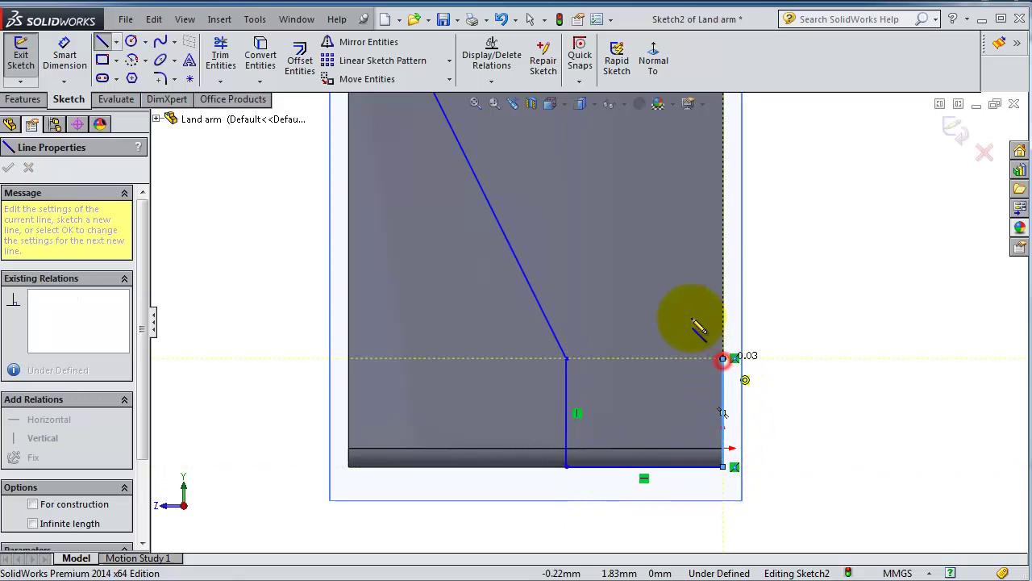
pyautogui.scroll(3, 622, 231)
pyautogui.scroll(3, 605, 184)
pyautogui.click(589, 190)
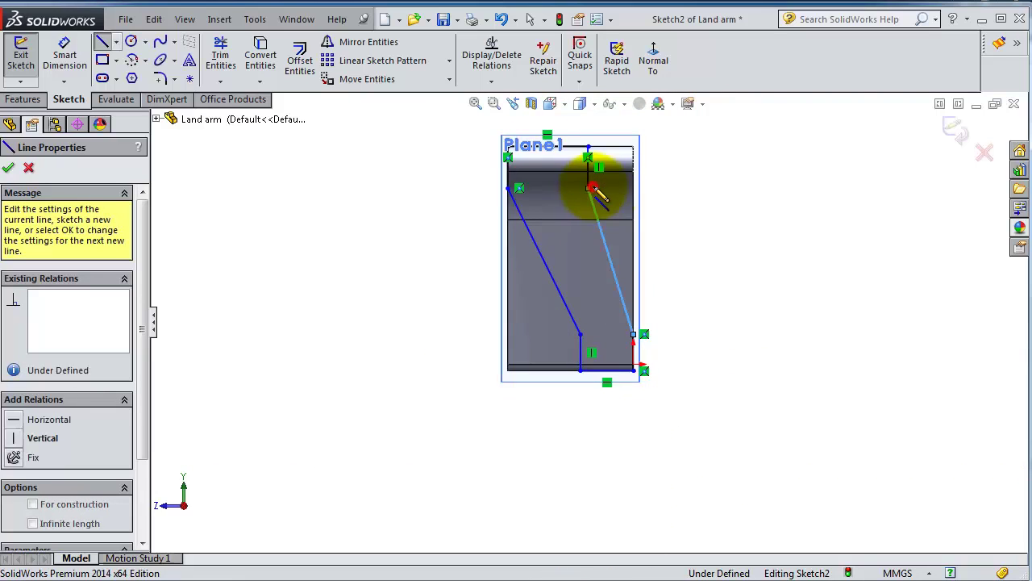
pyautogui.scroll(-3, 612, 206)
pyautogui.scroll(-1, 634, 223)
pyautogui.press('Escape')
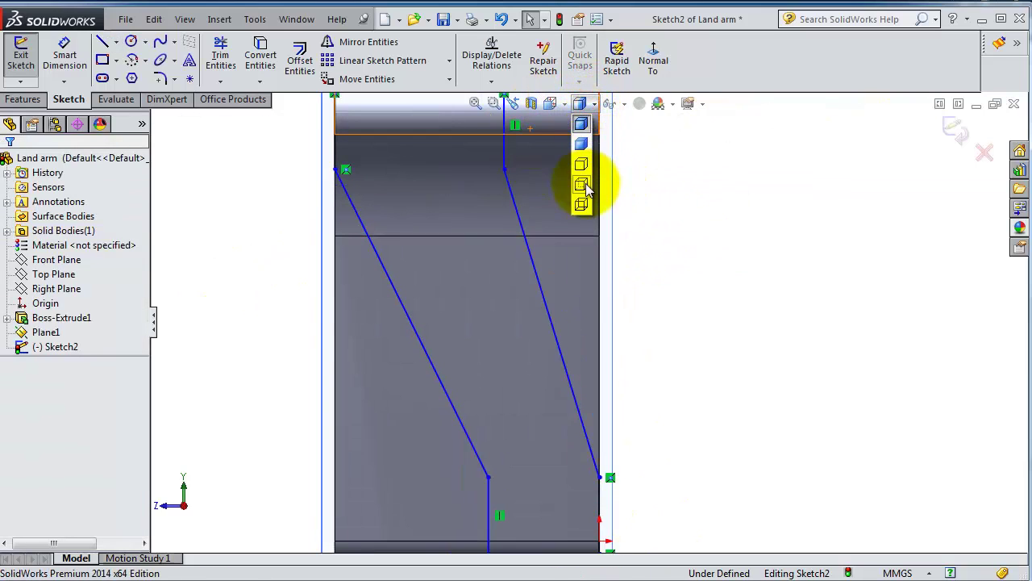
pyautogui.click(586, 186)
# Dimension the top line 4 mm and the bottom line 3 mm wide
pyautogui.click(58, 50)
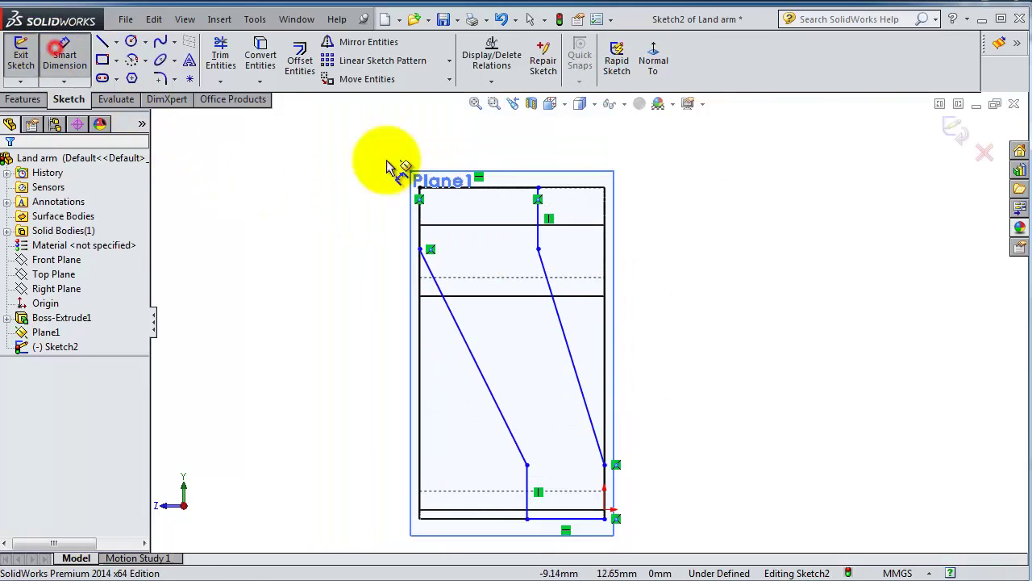
pyautogui.click(507, 189)
pyautogui.click(503, 155)
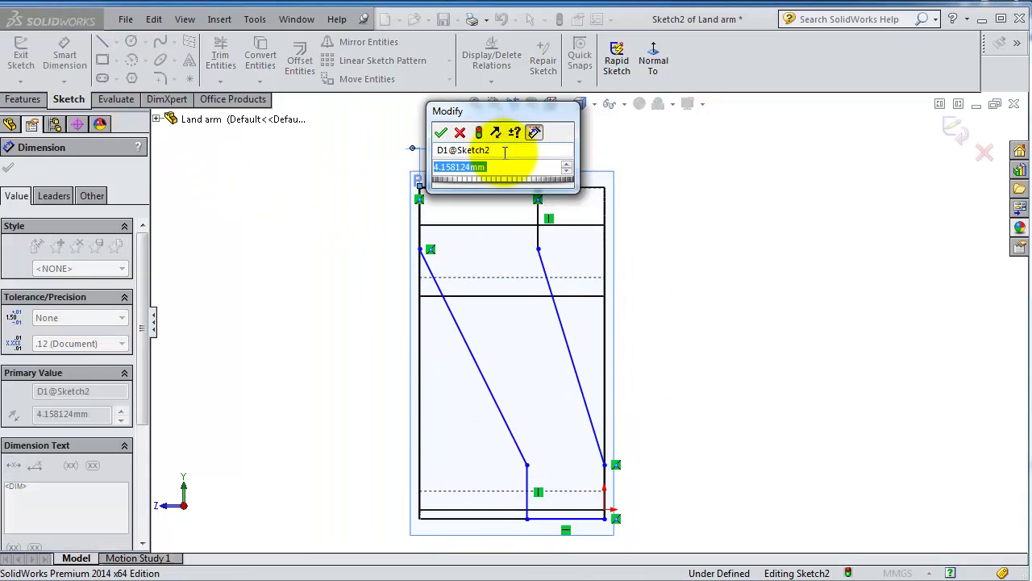
pyautogui.write('4')
pyautogui.press('Return')
pyautogui.click(593, 518)
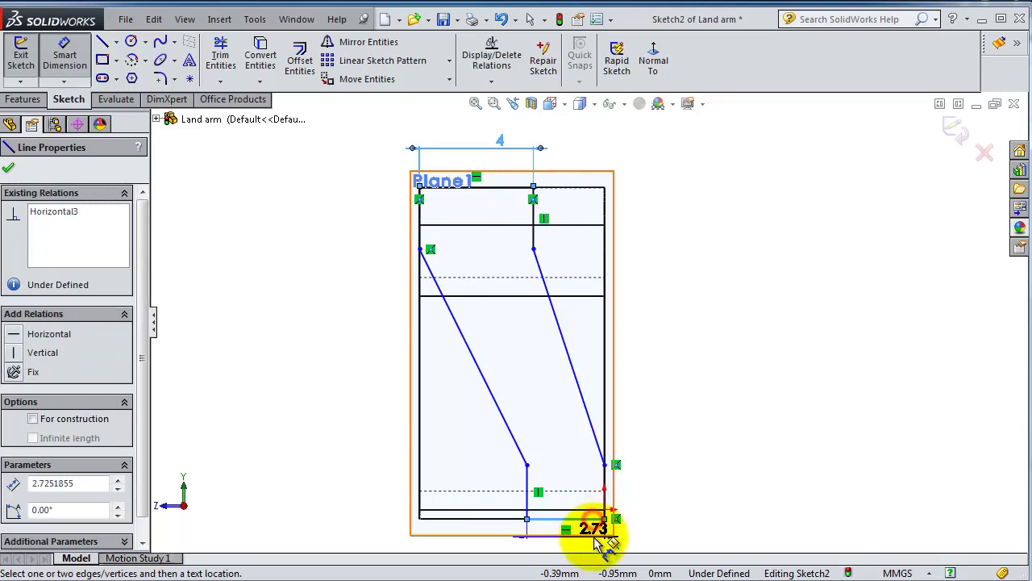
pyautogui.click(594, 476)
pyautogui.write('3')
pyautogui.press('Return')
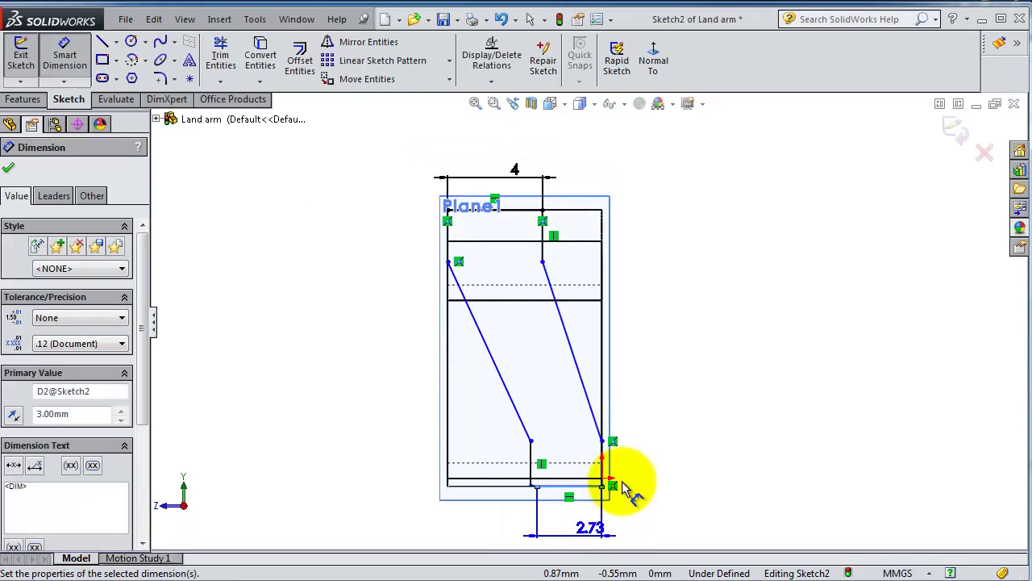
# Set both lower vertical segments to 1 mm
pyautogui.click(532, 461)
pyautogui.click(325, 472)
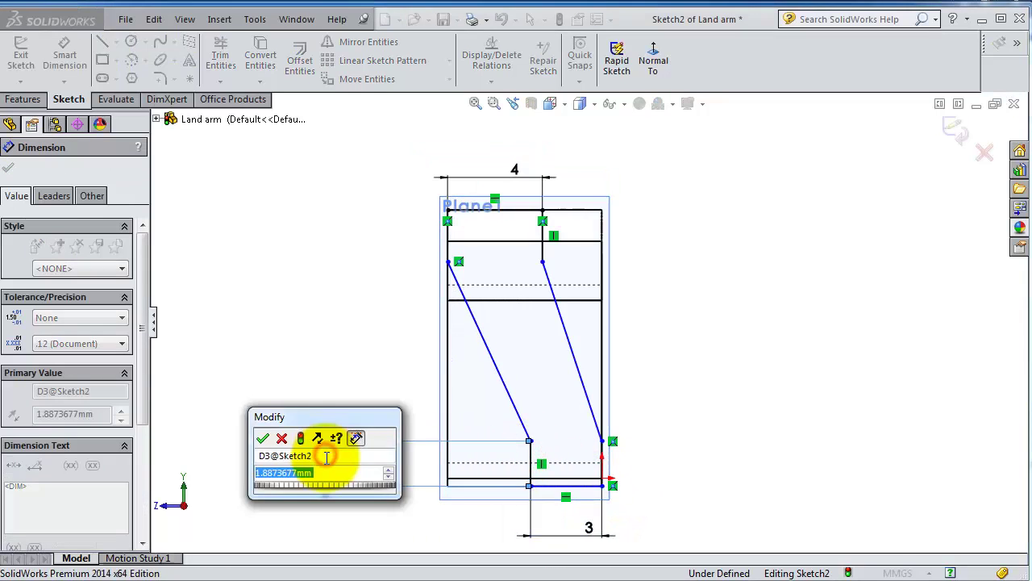
pyautogui.write('1')
pyautogui.press('Return')
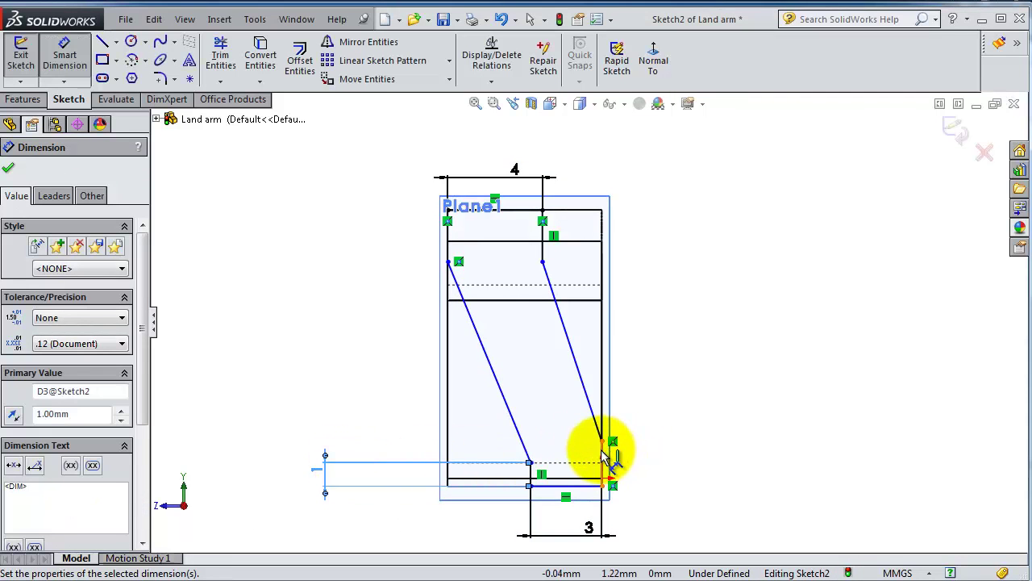
pyautogui.click(601, 456)
pyautogui.click(661, 458)
pyautogui.write('1')
pyautogui.press('Return')
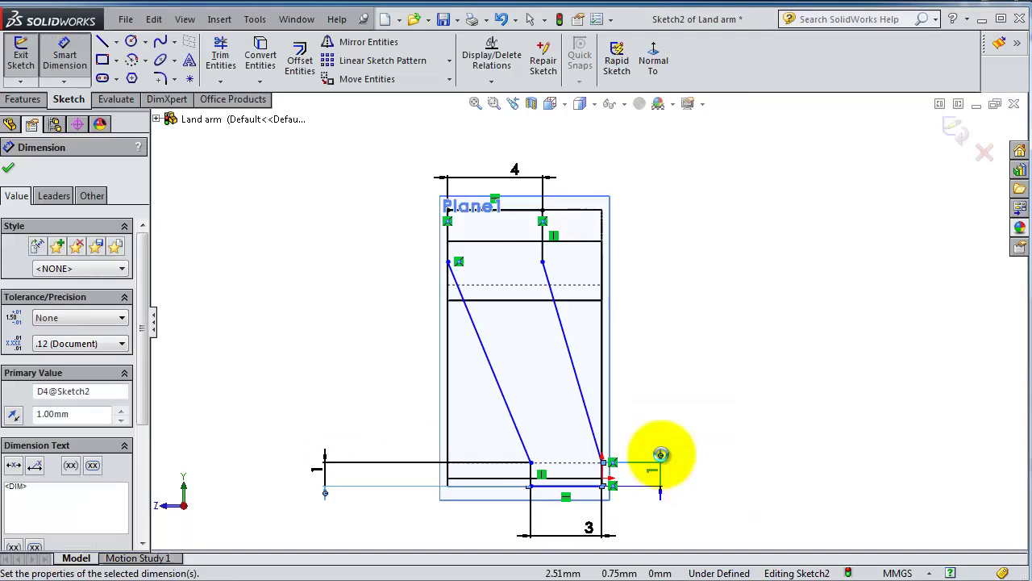
pyautogui.scroll(-3, 553, 277)
# Set both upper vertical heights to 2.5 mm
pyautogui.click(379, 216)
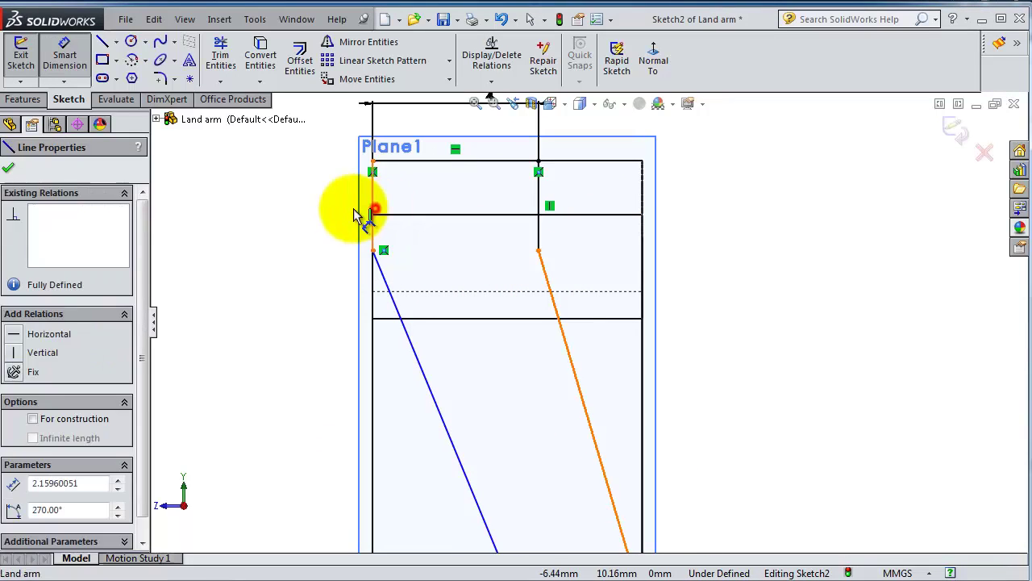
pyautogui.click(295, 212)
pyautogui.write('2.5')
pyautogui.press('Return')
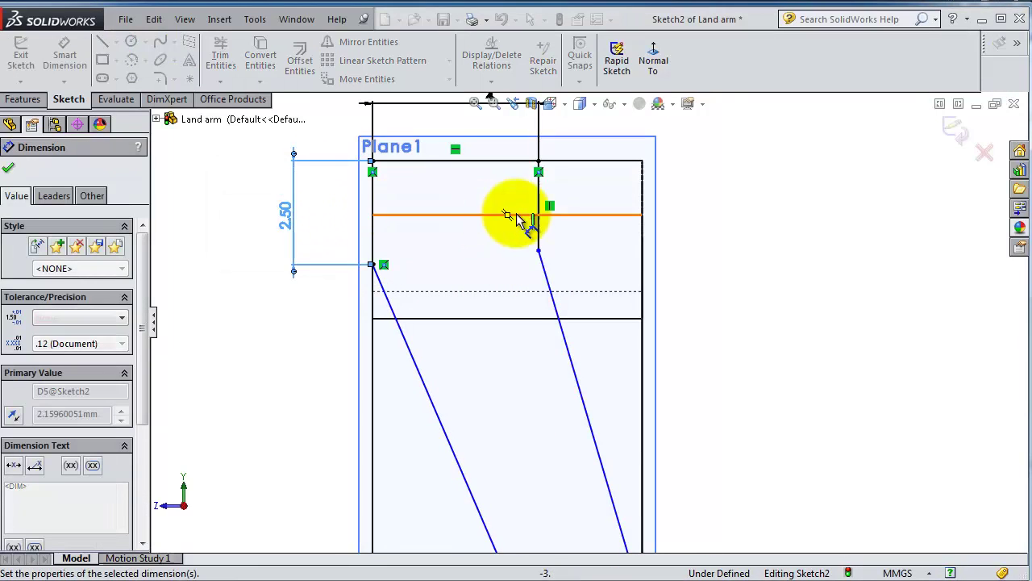
pyautogui.click(540, 214)
pyautogui.click(728, 233)
pyautogui.write('2')
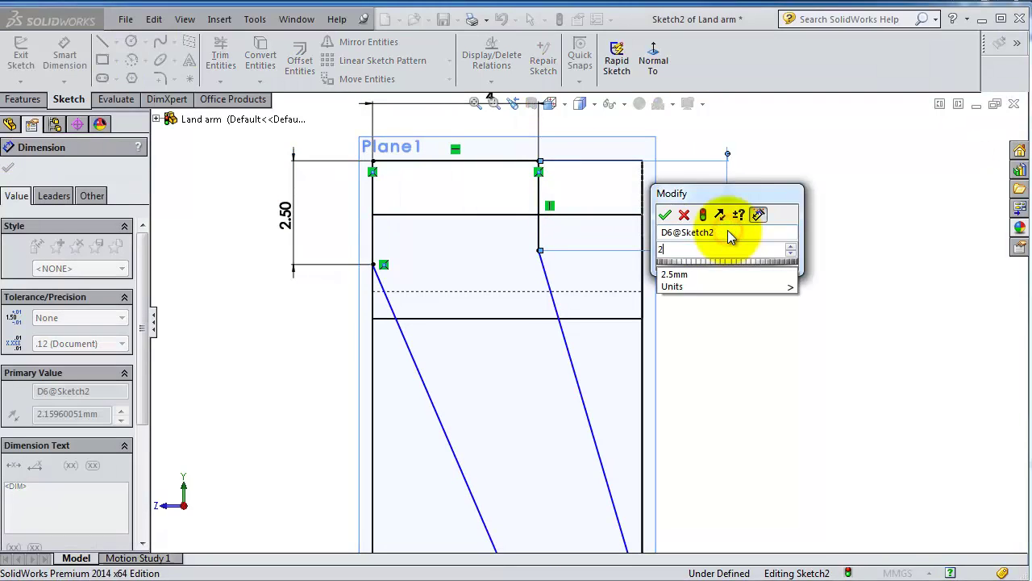
pyautogui.write('.5')
pyautogui.press('Return')
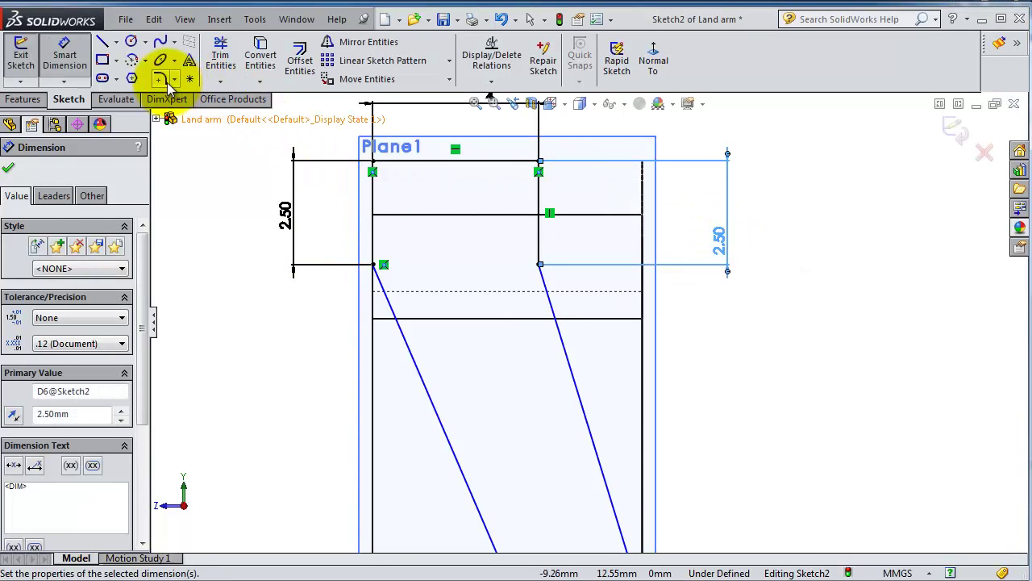
pyautogui.click(161, 78)
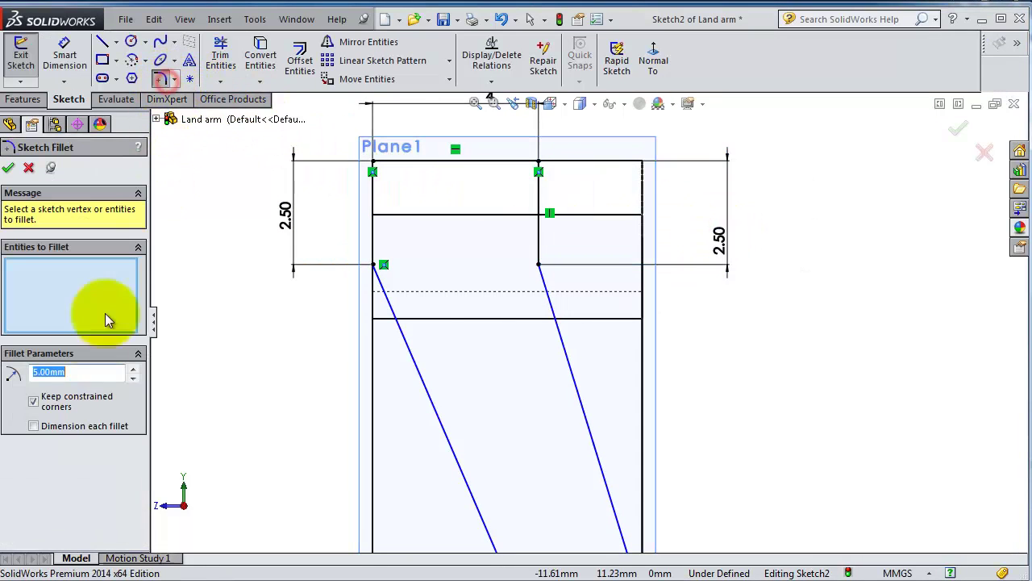
# Fillet the left bend corner with a 10 mm radius
pyautogui.click(539, 264)
pyautogui.doubleClick(79, 371)
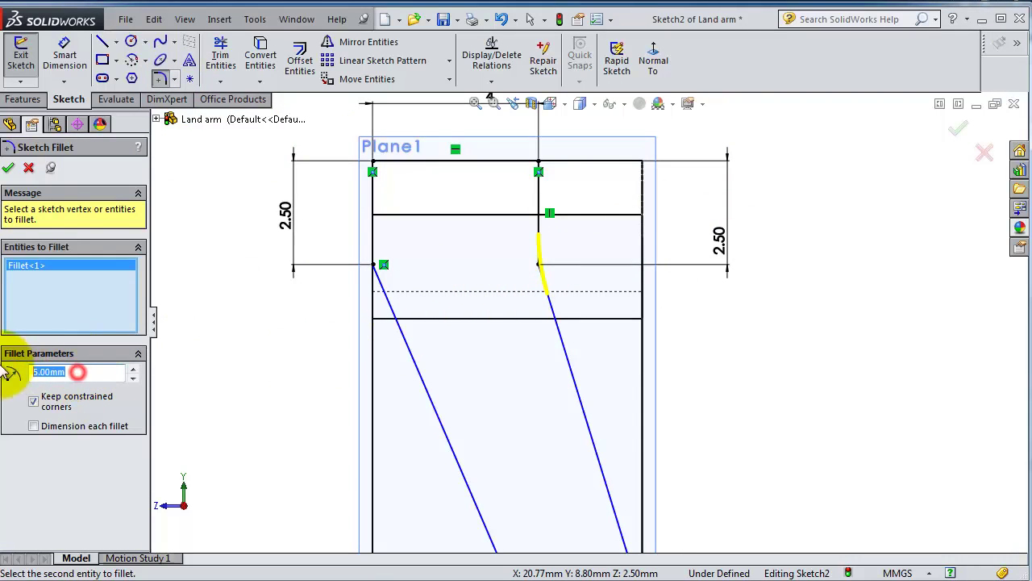
pyautogui.write('10')
pyautogui.click(375, 266)
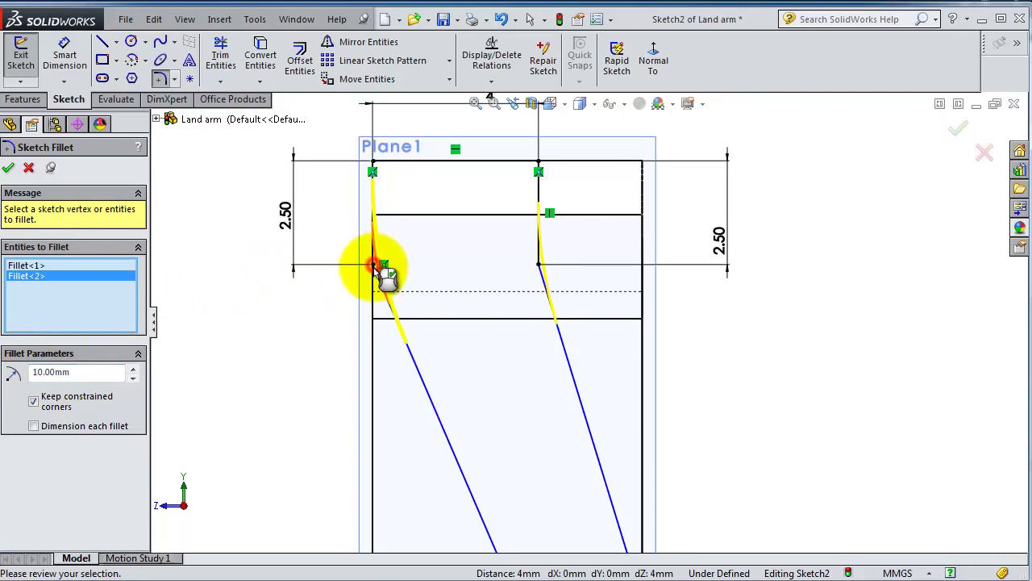
pyautogui.rightClick(52, 267)
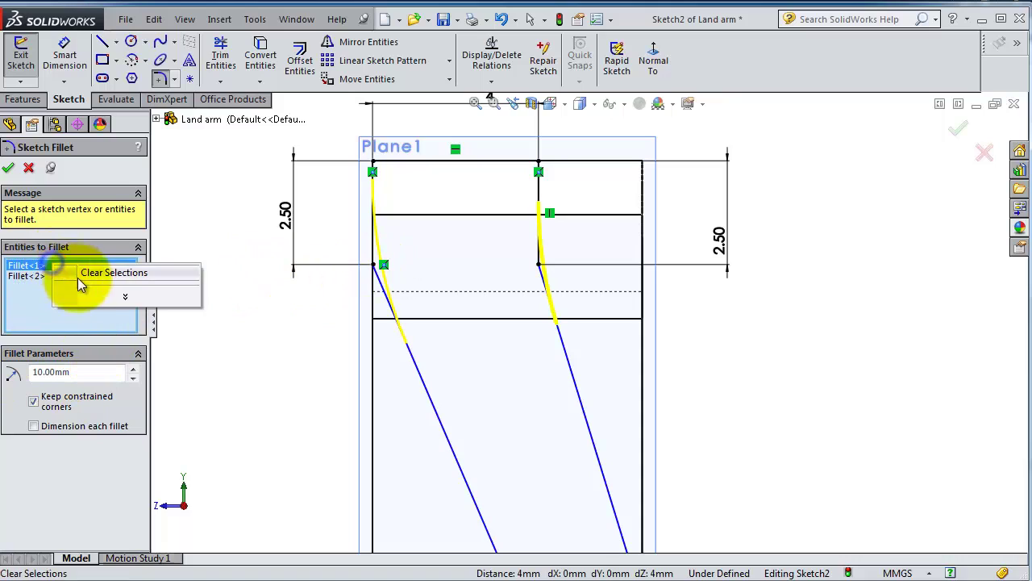
pyautogui.click(71, 278)
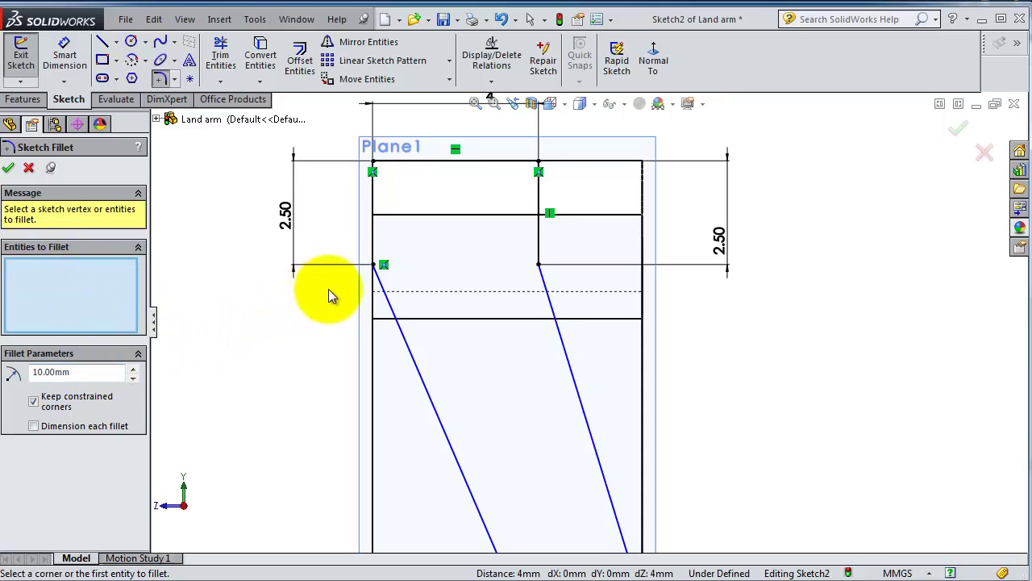
pyautogui.click(8, 167)
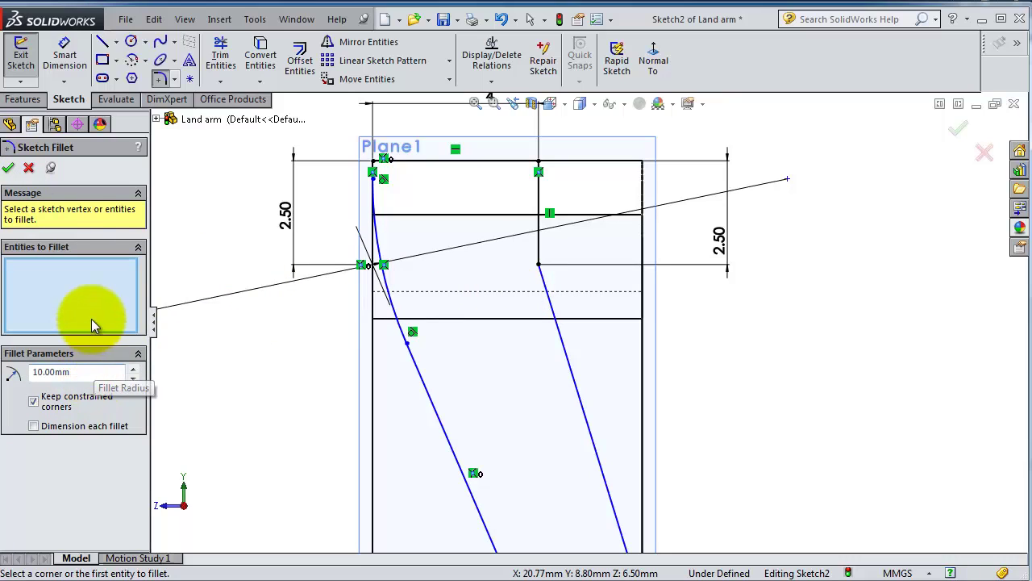
# Fillet the right bend corner with a 5 mm radius and close the fillet tool
pyautogui.click(87, 371)
pyautogui.write('5')
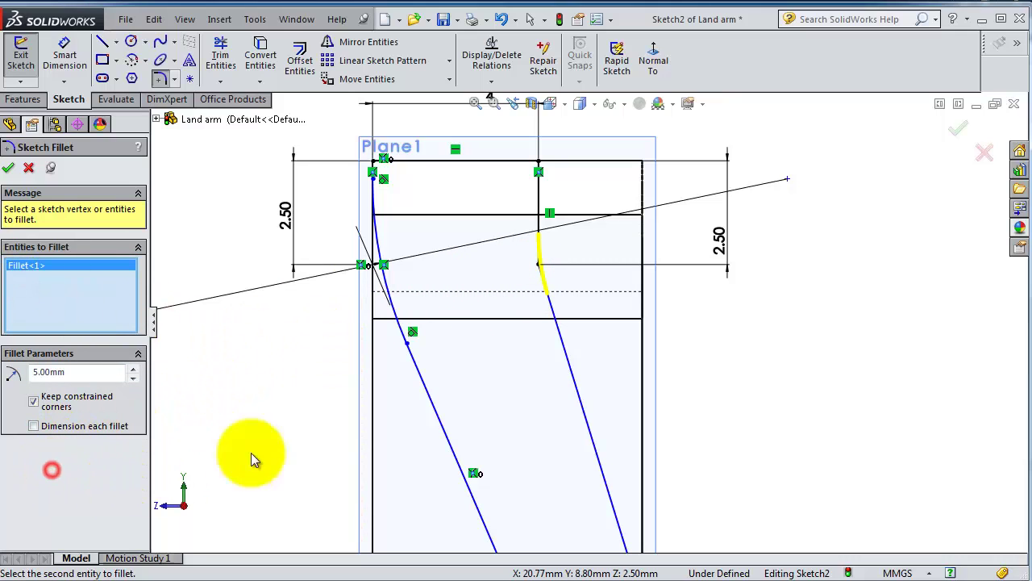
pyautogui.scroll(3, 432, 392)
pyautogui.scroll(-1, 485, 439)
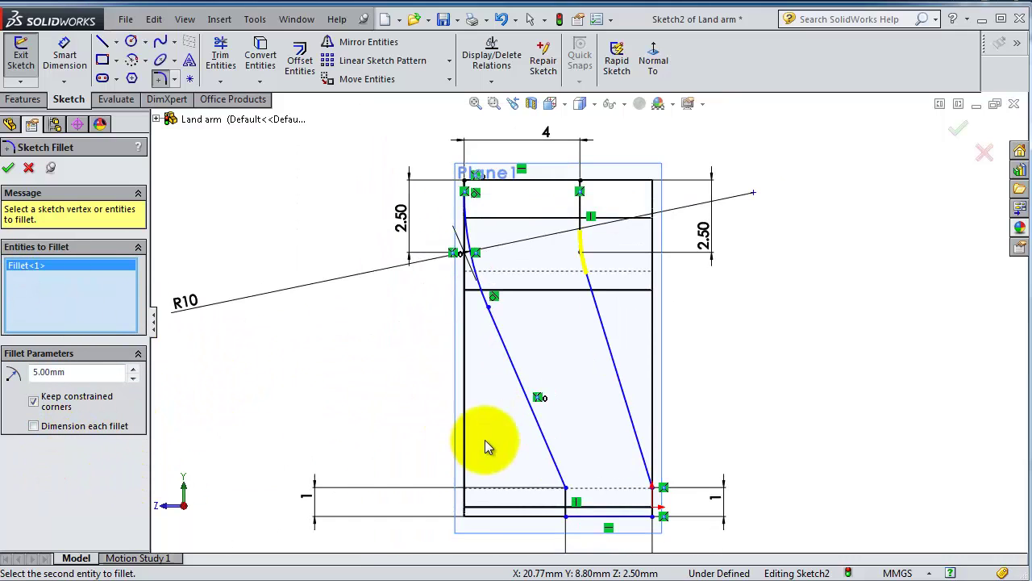
pyautogui.click(9, 168)
pyautogui.scroll(-2, 559, 283)
pyautogui.scroll(-1, 634, 403)
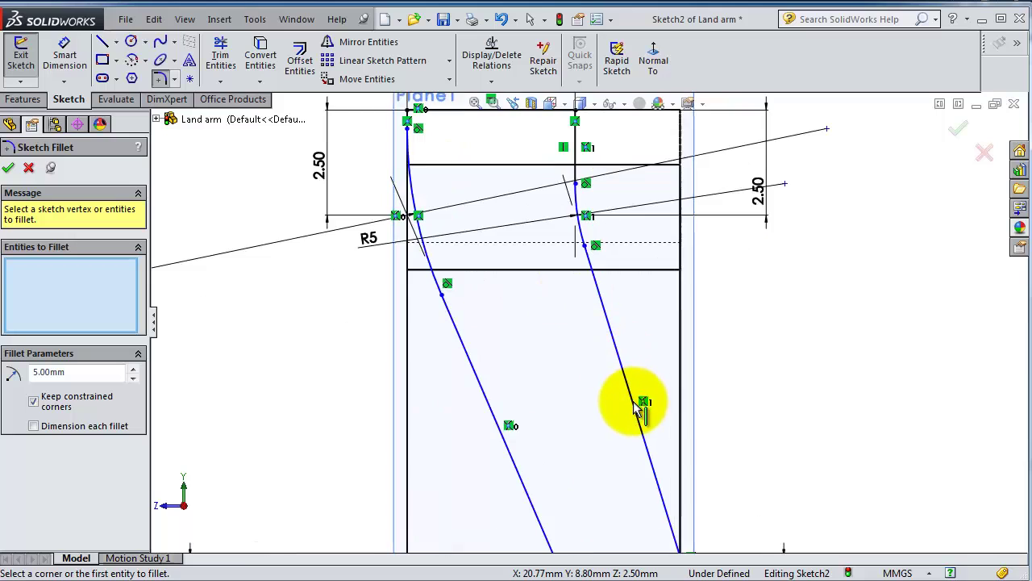
pyautogui.scroll(3, 613, 479)
pyautogui.scroll(-1, 614, 474)
pyautogui.scroll(1, 596, 487)
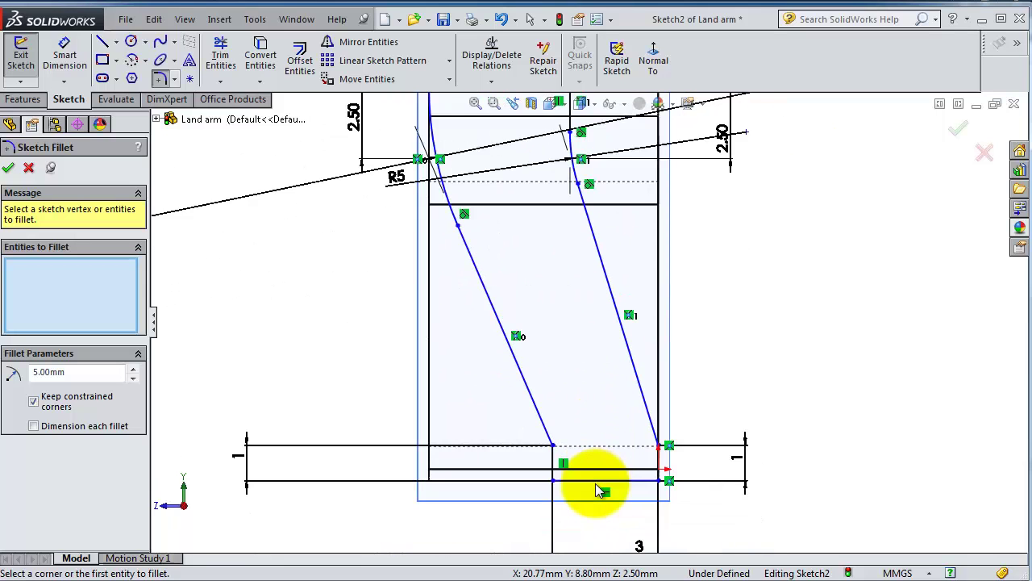
pyautogui.scroll(2, 613, 427)
pyautogui.scroll(-1, 633, 258)
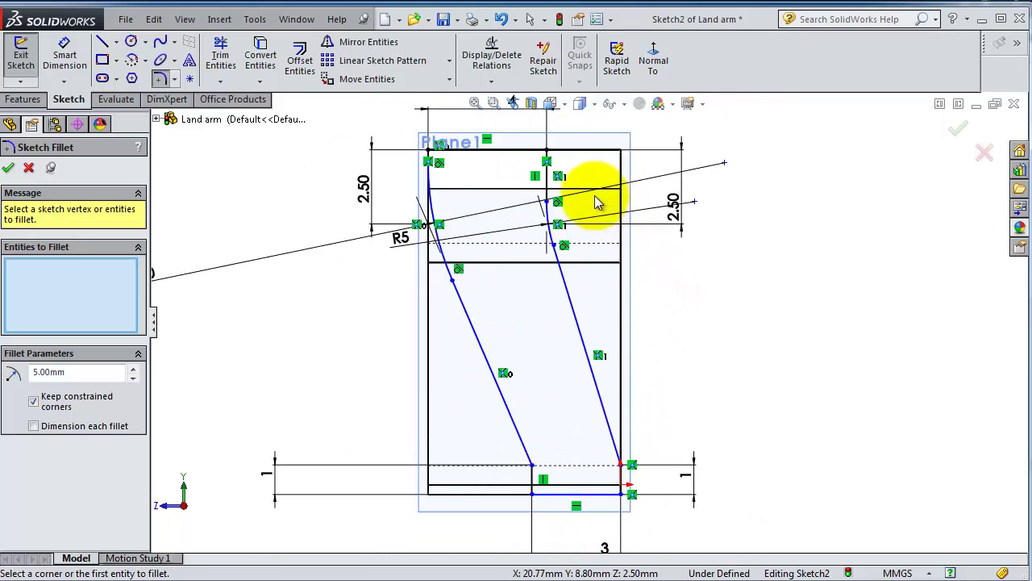
pyautogui.scroll(-1, 594, 195)
pyautogui.scroll(-1, 592, 194)
pyautogui.scroll(-1, 590, 194)
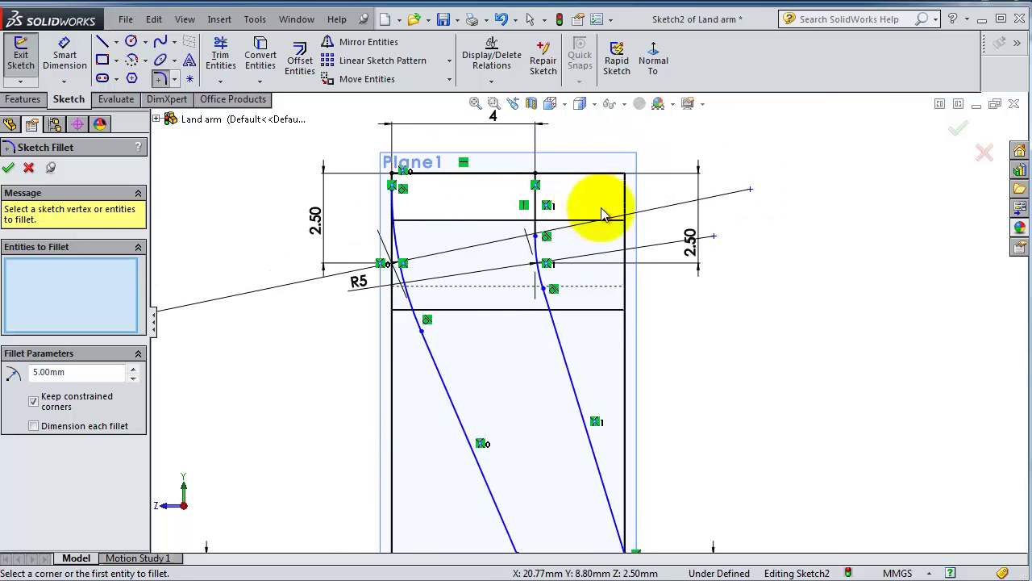
pyautogui.moveTo(590, 194)
pyautogui.mouseDown(button='middle')
pyautogui.moveTo(695, 304)
pyautogui.moveTo(683, 314)
pyautogui.mouseUp(button='middle')
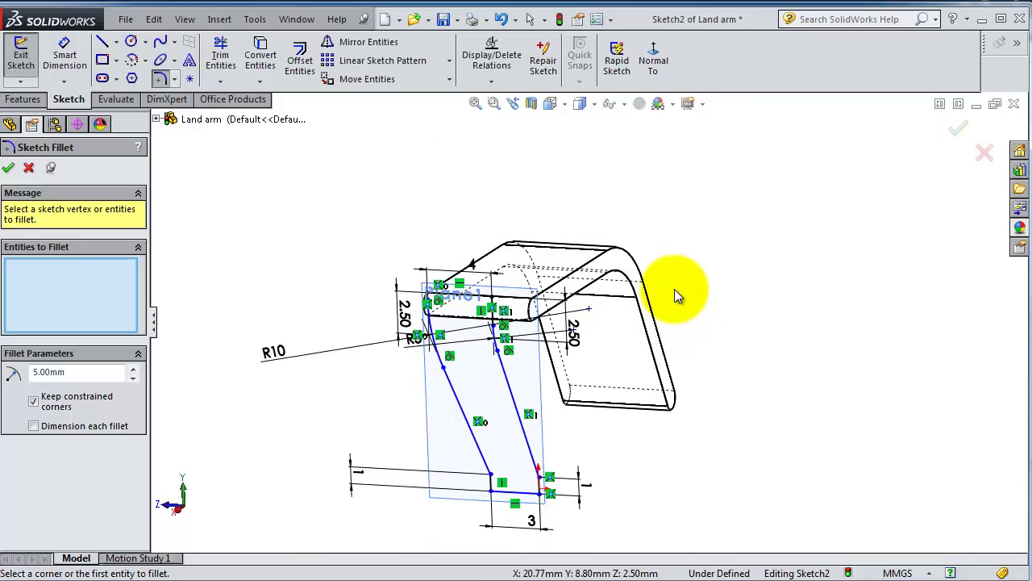
pyautogui.moveTo(662, 319)
pyautogui.mouseDown(button='middle')
pyautogui.moveTo(677, 314)
pyautogui.moveTo(686, 285)
pyautogui.moveTo(702, 306)
pyautogui.moveTo(694, 314)
pyautogui.mouseUp(button='middle')
pyautogui.press('Escape')
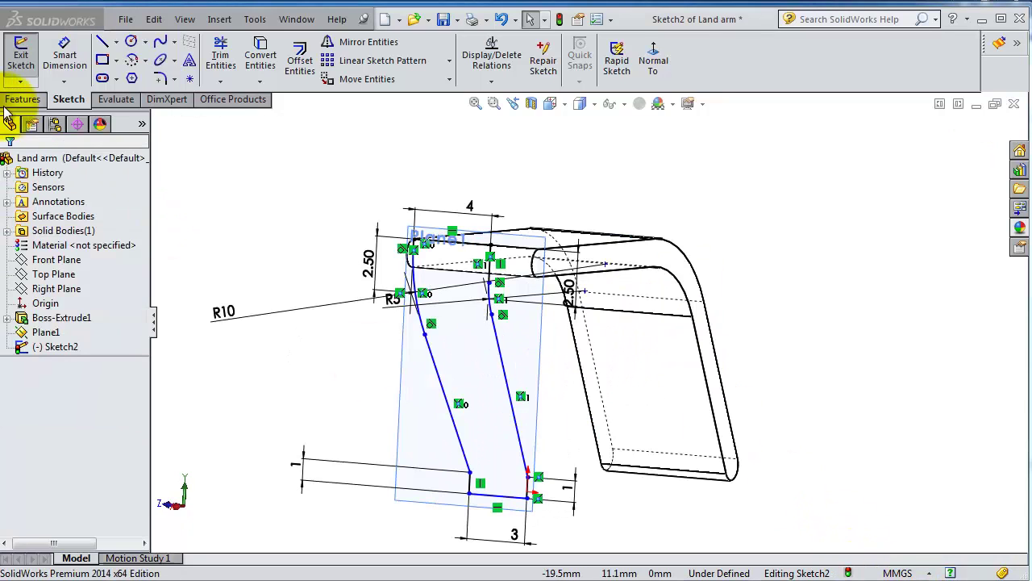
# Cut-extrude Sketch2 Mid Plane to 51.50 mm with Flip side to cut checked
pyautogui.click(22, 98)
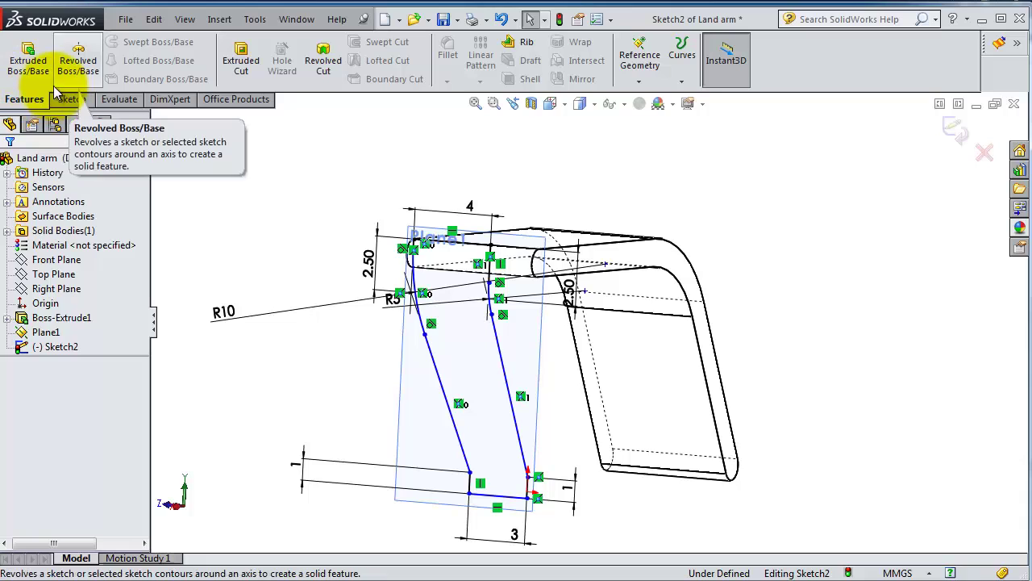
pyautogui.click(234, 64)
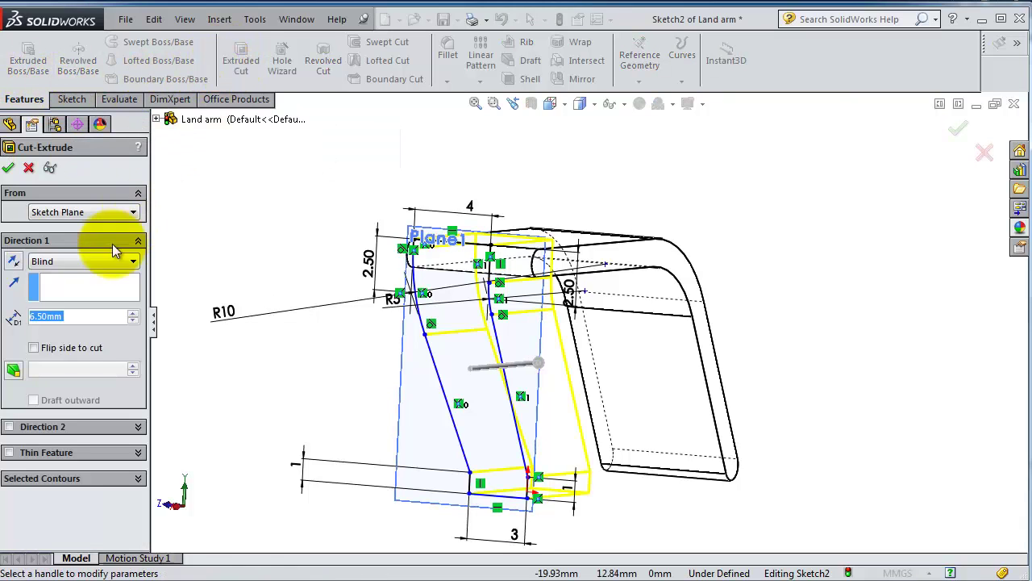
pyautogui.click(50, 264)
pyautogui.click(48, 361)
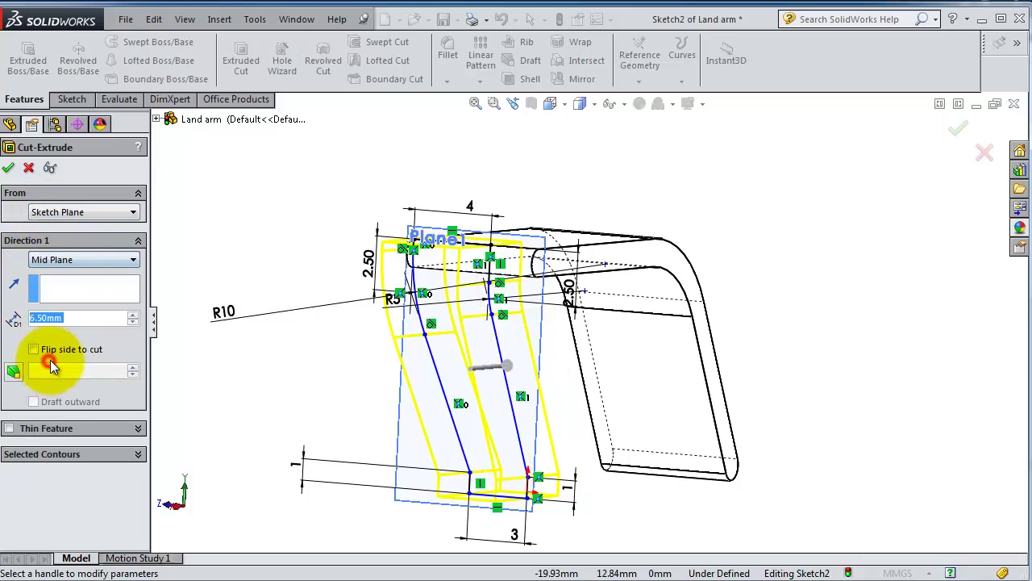
pyautogui.moveTo(368, 271); pyautogui.dragTo(323, 323, button='middle')
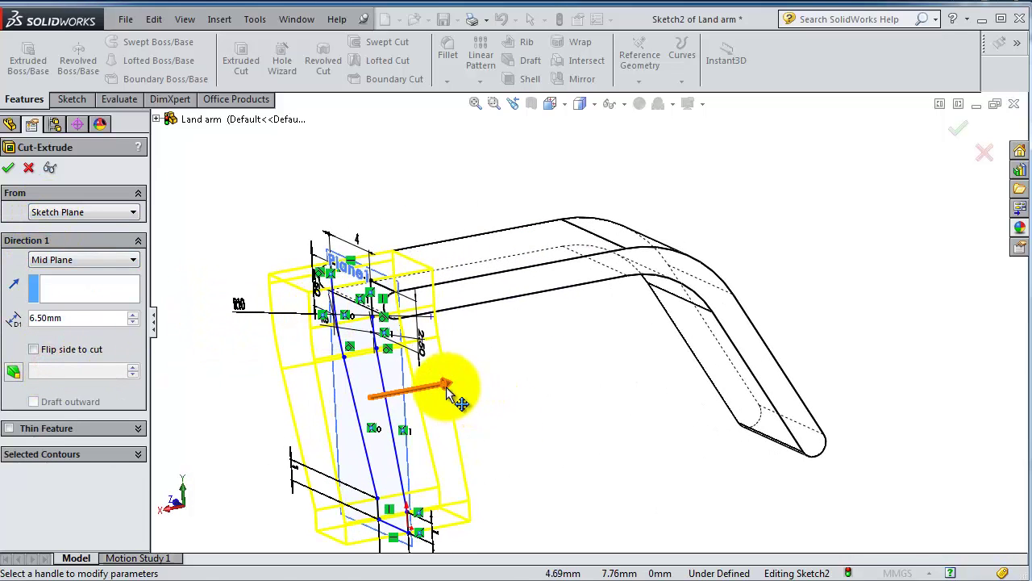
pyautogui.moveTo(456, 399); pyautogui.dragTo(875, 307)
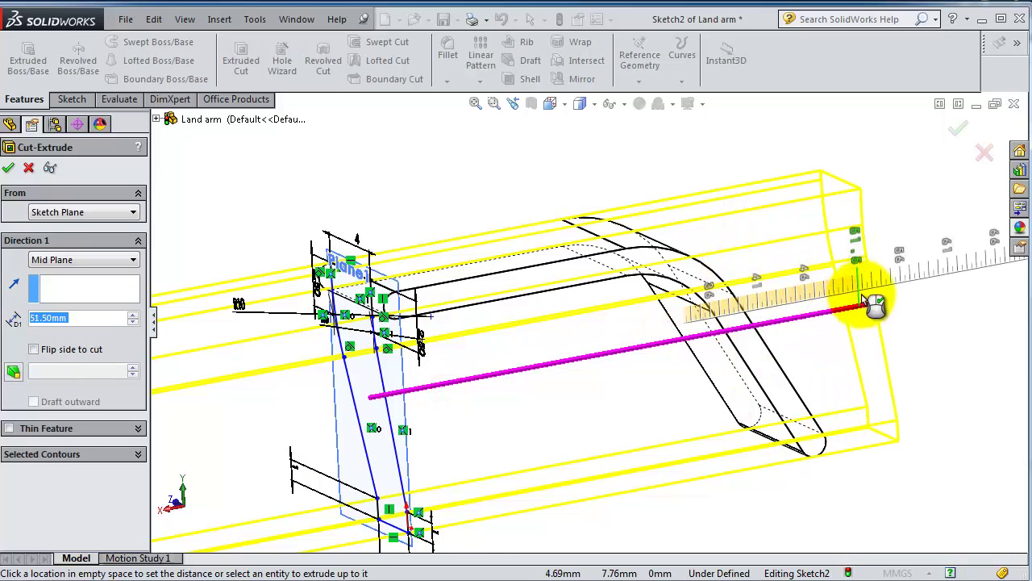
pyautogui.click(71, 351)
pyautogui.moveTo(194, 277)
pyautogui.mouseDown(button='middle')
pyautogui.moveTo(253, 280)
pyautogui.moveTo(282, 254)
pyautogui.moveTo(260, 288)
pyautogui.moveTo(235, 296)
pyautogui.mouseUp(button='middle')
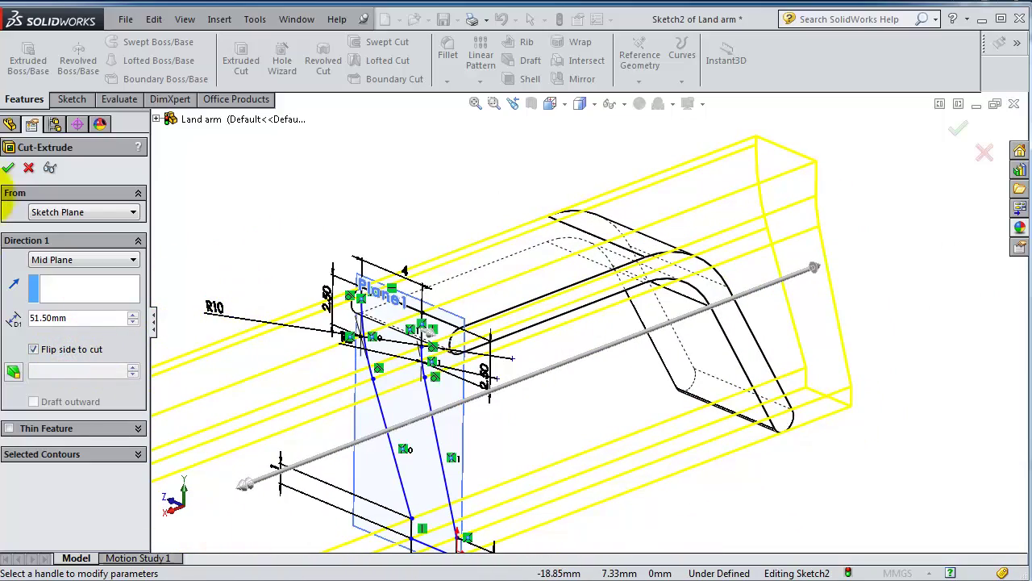
pyautogui.click(8, 167)
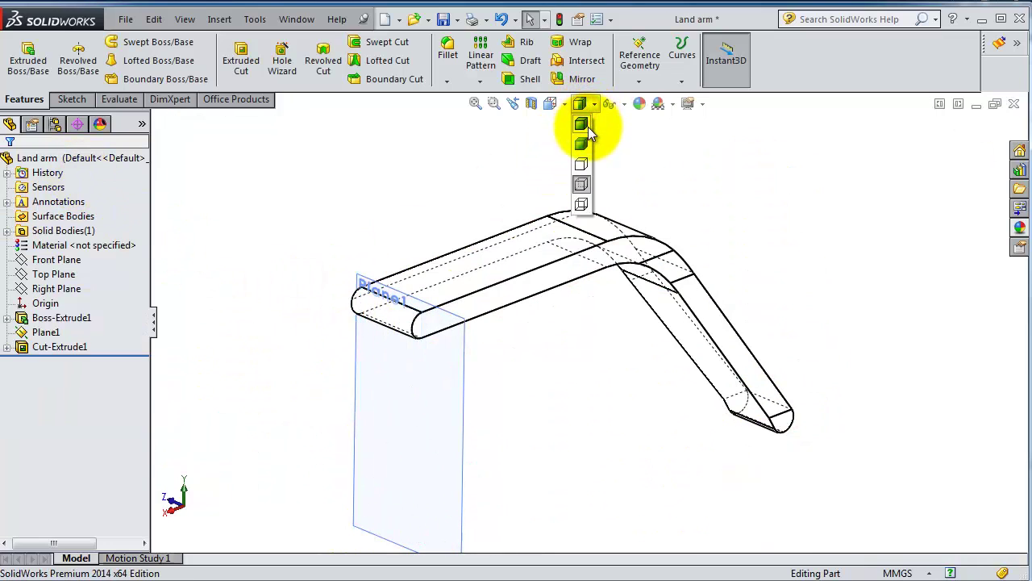
# Switch the arm to the Shaded display style and rotate the view
pyautogui.click(582, 142)
pyautogui.moveTo(570, 185)
pyautogui.mouseDown(button='middle')
pyautogui.moveTo(617, 369)
pyautogui.moveTo(505, 408)
pyautogui.moveTo(362, 538)
pyautogui.moveTo(325, 444)
pyautogui.moveTo(180, 489)
pyautogui.moveTo(150, 391)
pyautogui.moveTo(145, 281)
pyautogui.moveTo(4, 262)
pyautogui.mouseUp(button='middle')
pyautogui.moveTo(3, 283)
pyautogui.mouseDown(button='middle')
pyautogui.moveTo(223, 295)
pyautogui.moveTo(154, 295)
pyautogui.moveTo(154, 318)
pyautogui.mouseUp(button='middle')
# Hide Plane1 and select the arm's lower end face
pyautogui.click(397, 363)
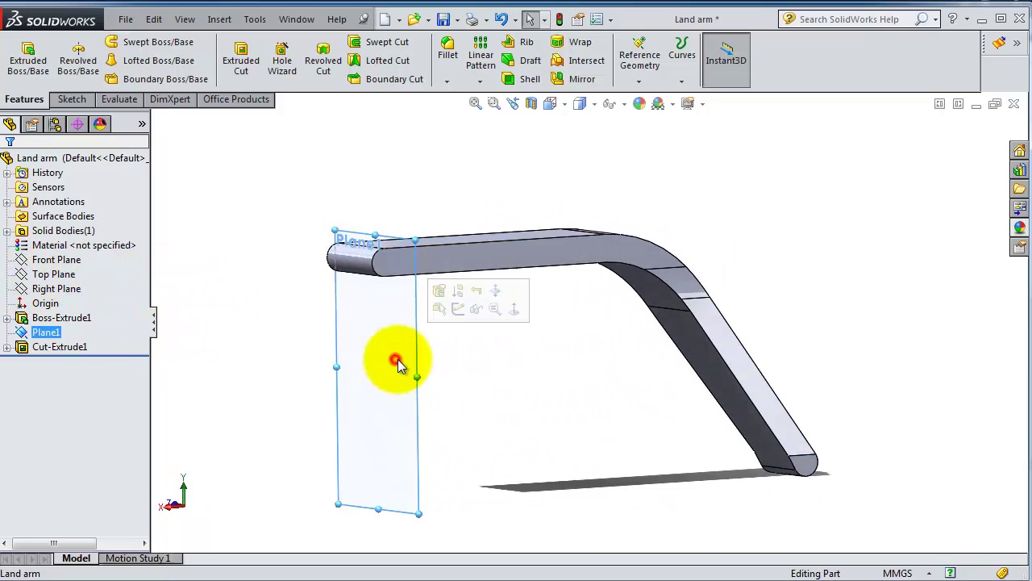
pyautogui.click(475, 308)
pyautogui.scroll(-4, 806, 540)
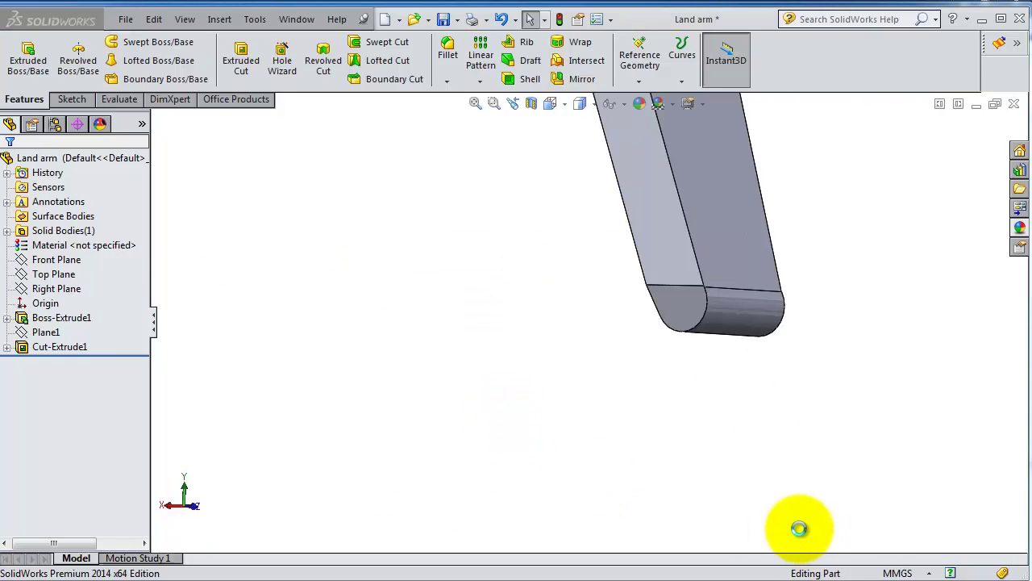
pyautogui.click(677, 317)
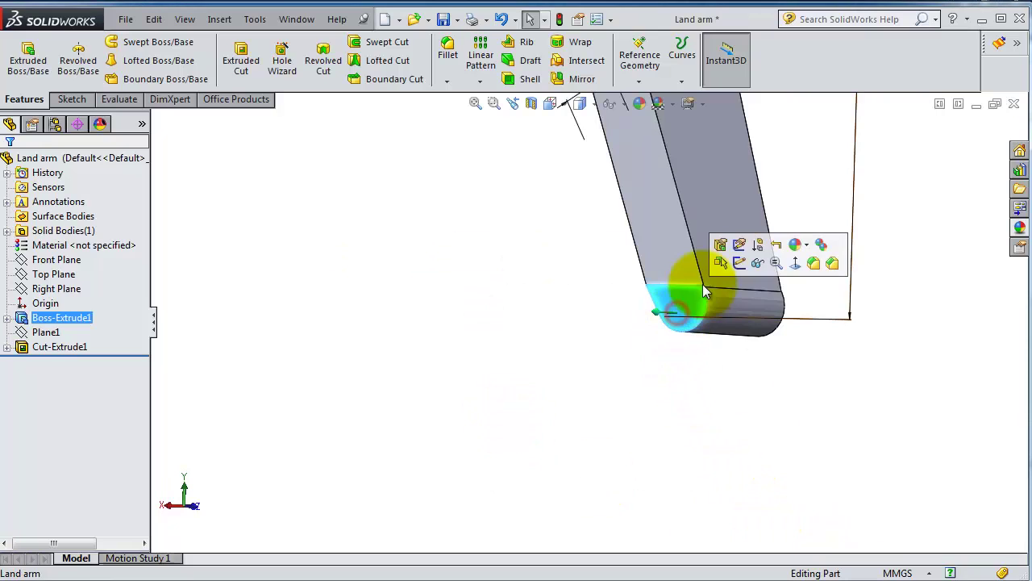
# Sketch a circle on the lower end face, centred at the straight edge's midpoint
pyautogui.click(740, 264)
pyautogui.click(653, 65)
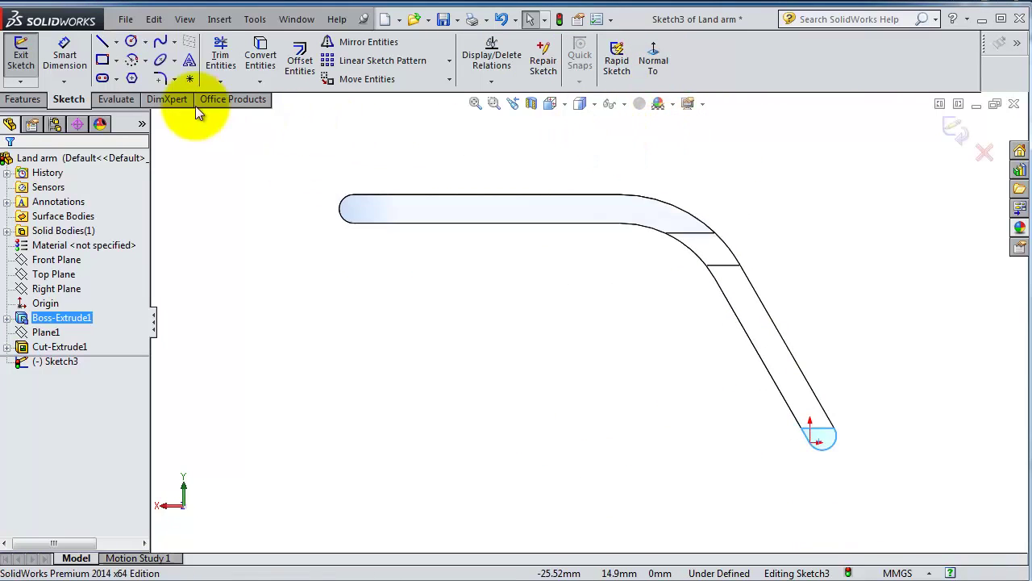
pyautogui.click(130, 40)
pyautogui.scroll(-1, 795, 425)
pyautogui.scroll(-2, 811, 415)
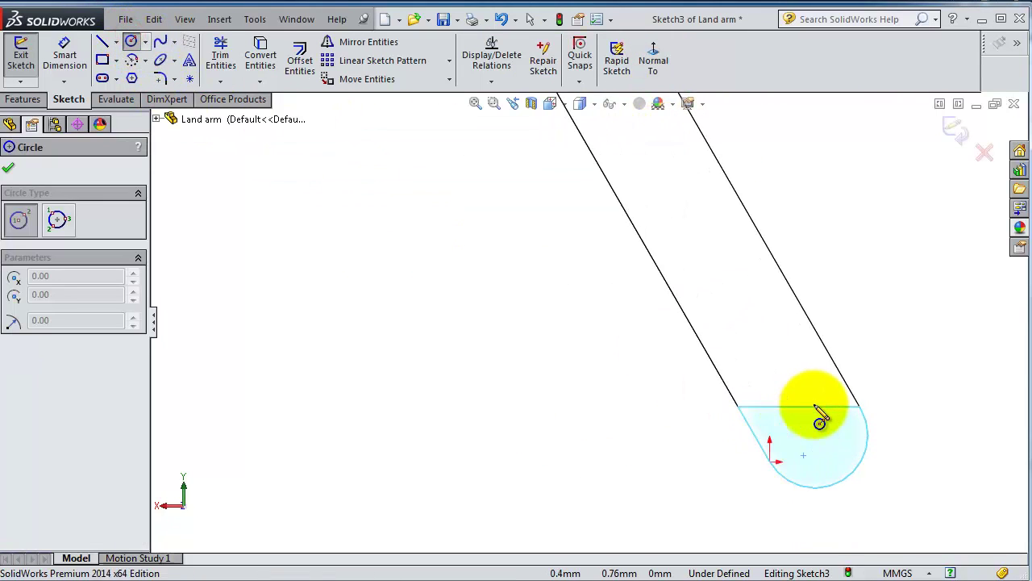
pyautogui.scroll(-2, 748, 419)
pyautogui.click(747, 394)
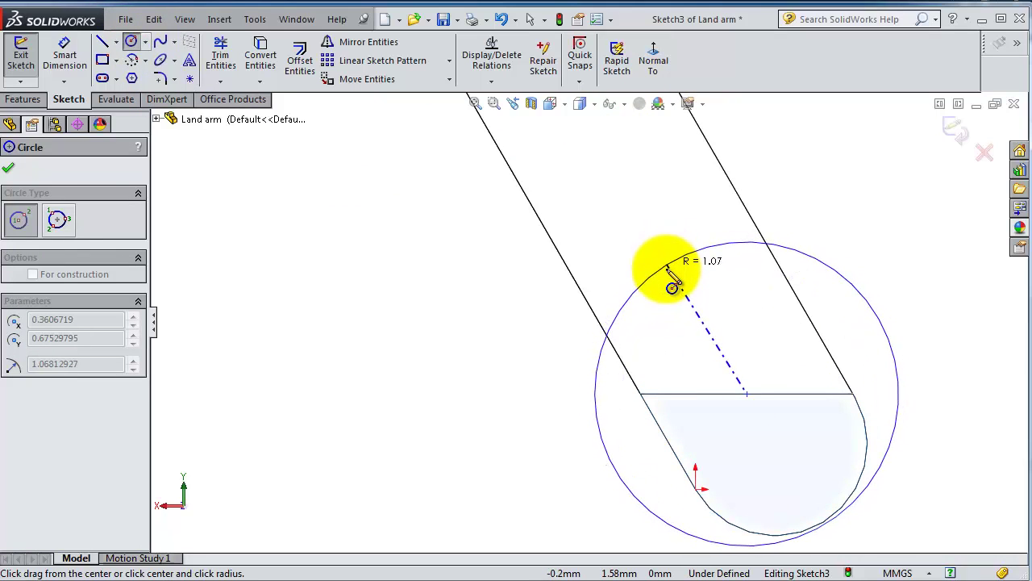
pyautogui.click(668, 271)
# Dimension the circle's diameter to 2.75 mm
pyautogui.click(65, 34)
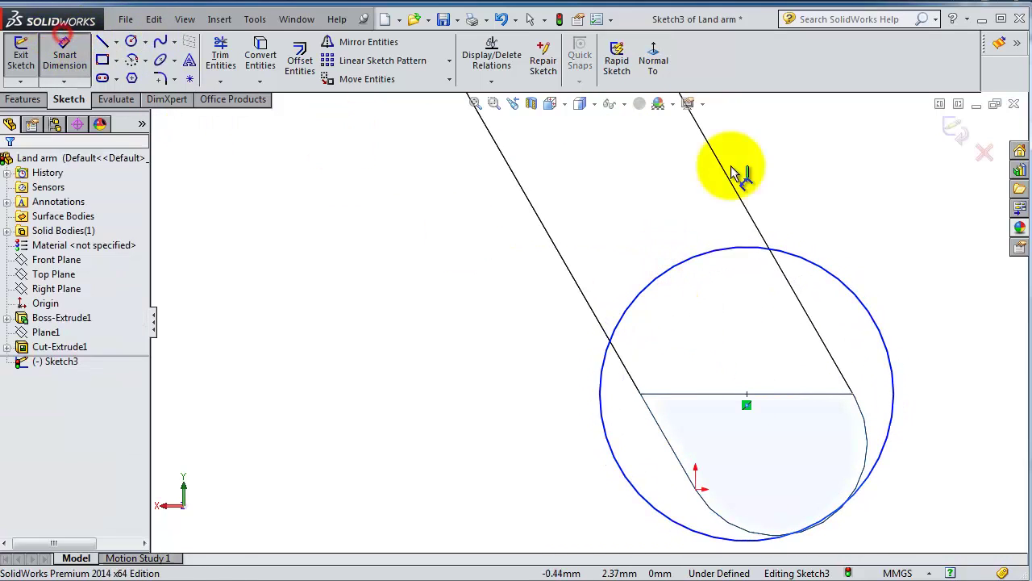
pyautogui.click(871, 306)
pyautogui.click(896, 298)
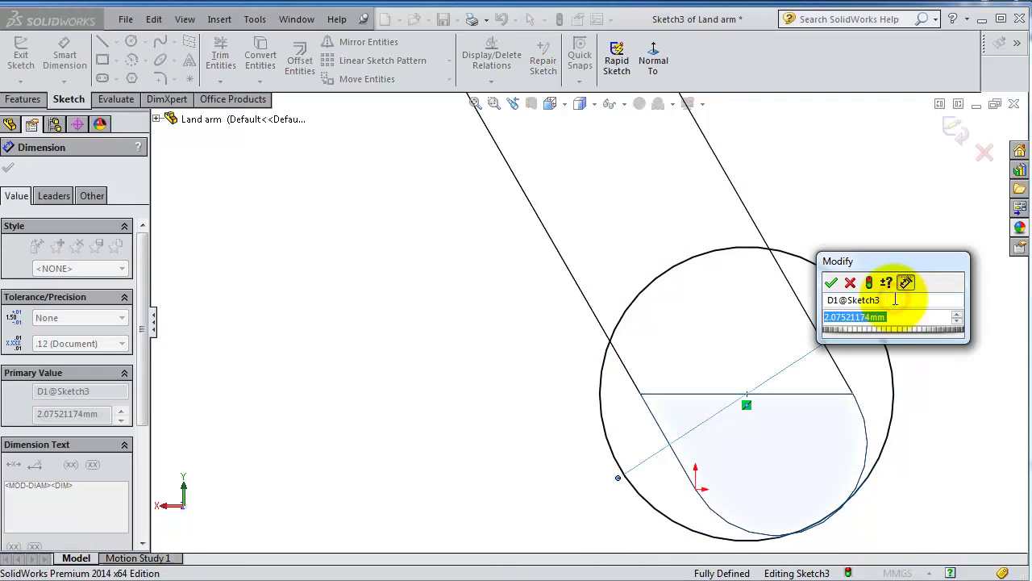
pyautogui.write('7')
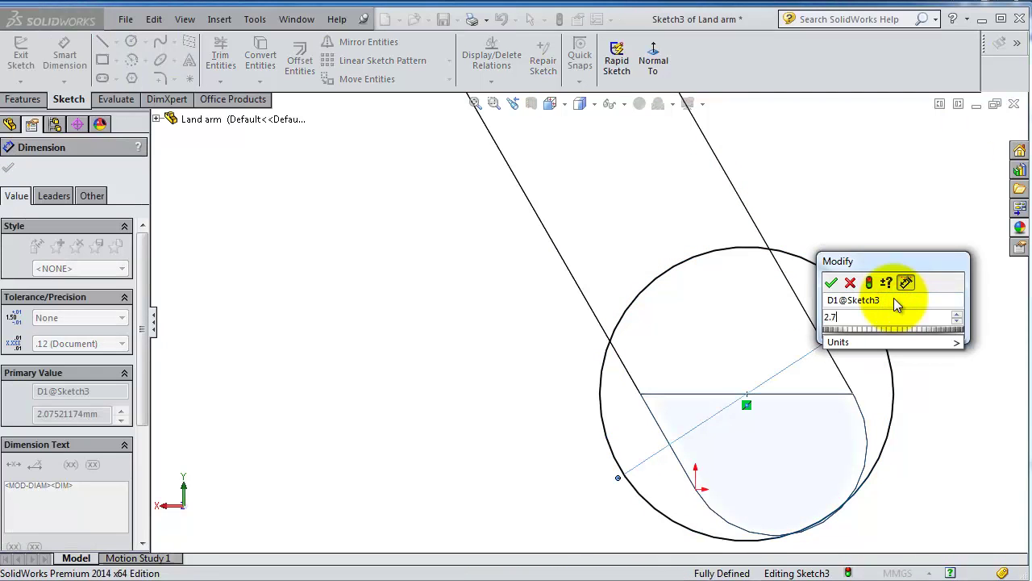
pyautogui.write('5')
pyautogui.press('Return')
pyautogui.press('f')
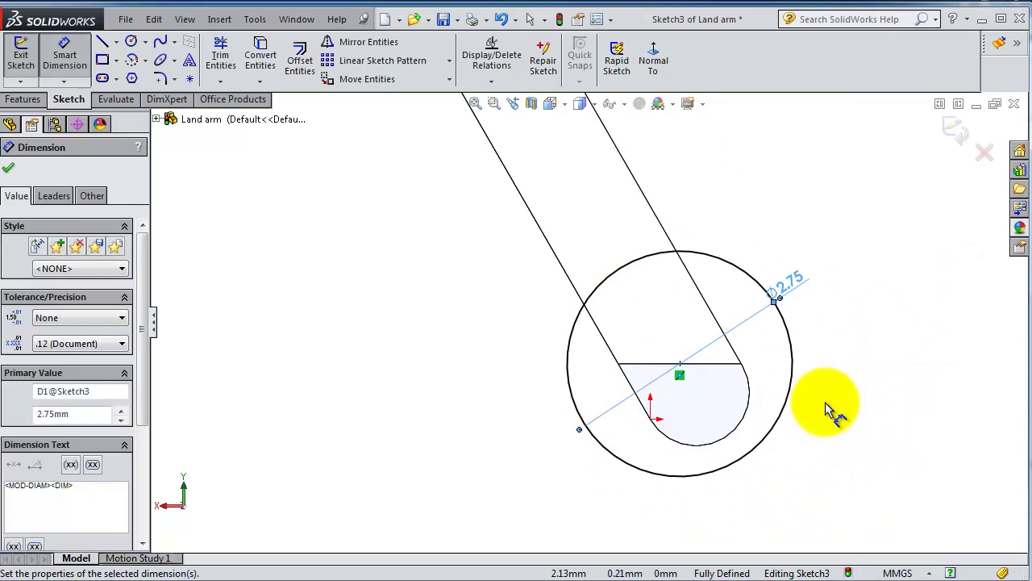
# Boss-extrude the Ø2.75 mm circle blind 4.00 mm in the reversed direction
pyautogui.click(22, 99)
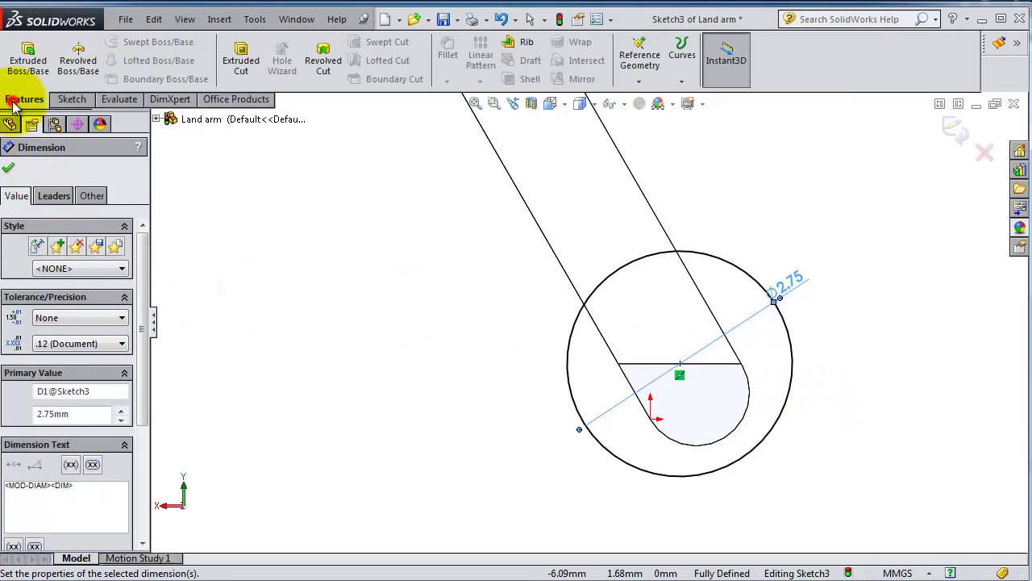
pyautogui.click(30, 71)
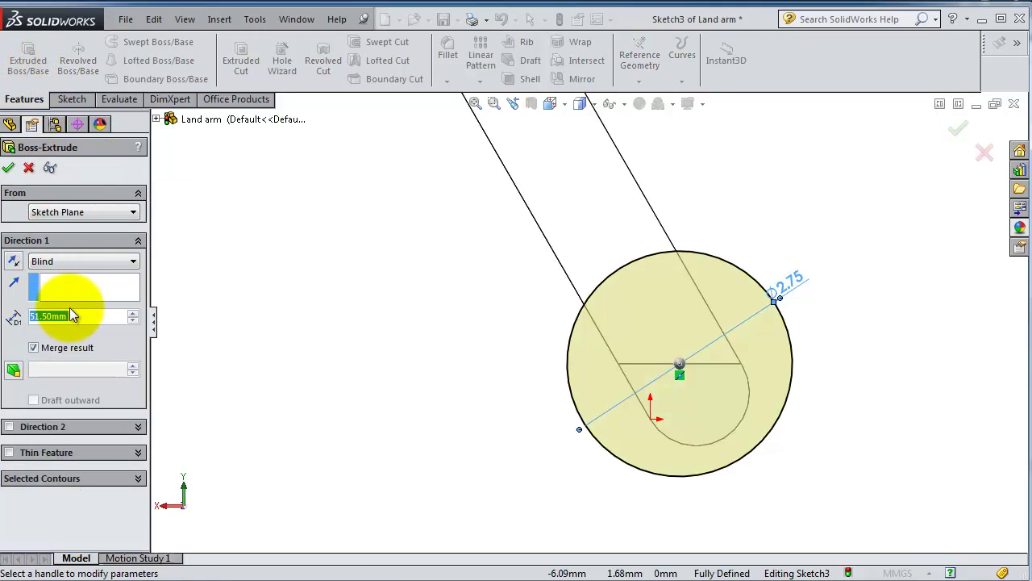
pyautogui.write('4')
pyautogui.press('Return')
pyautogui.moveTo(494, 298); pyautogui.dragTo(611, 297, button='middle')
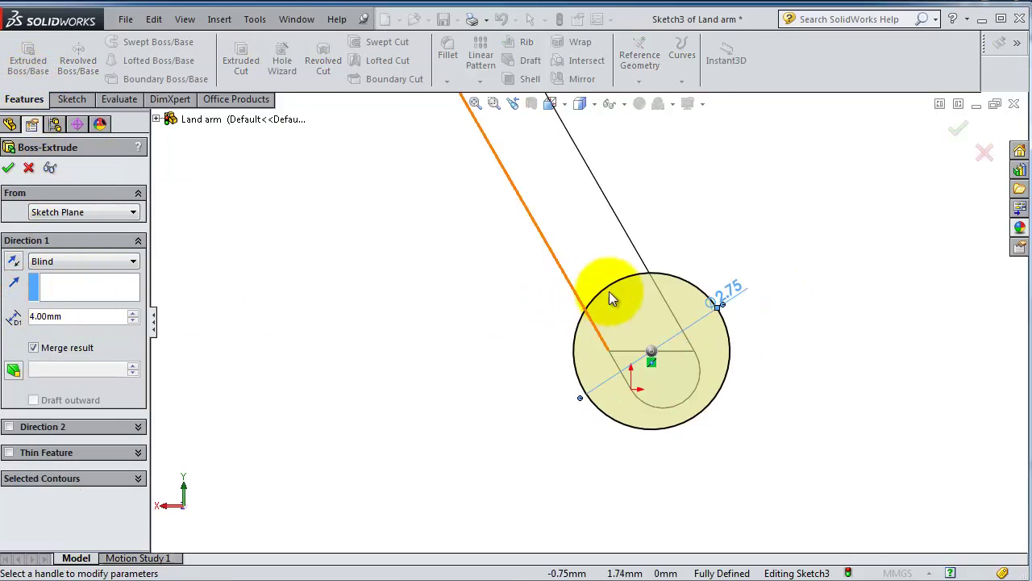
pyautogui.click(13, 261)
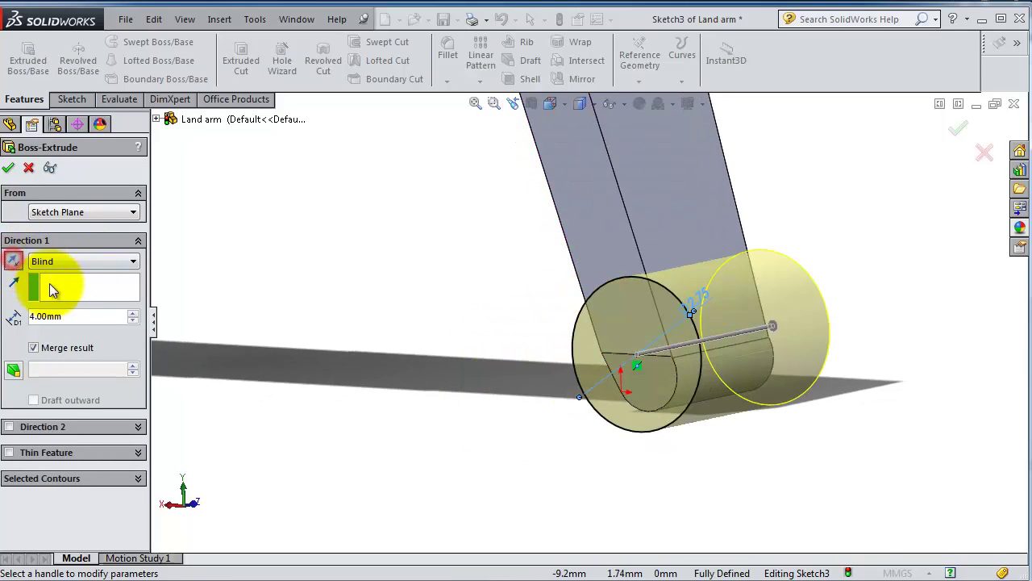
pyautogui.moveTo(510, 264)
pyautogui.mouseDown(button='middle')
pyautogui.moveTo(454, 283)
pyautogui.moveTo(465, 283)
pyautogui.moveTo(414, 277)
pyautogui.mouseUp(button='middle')
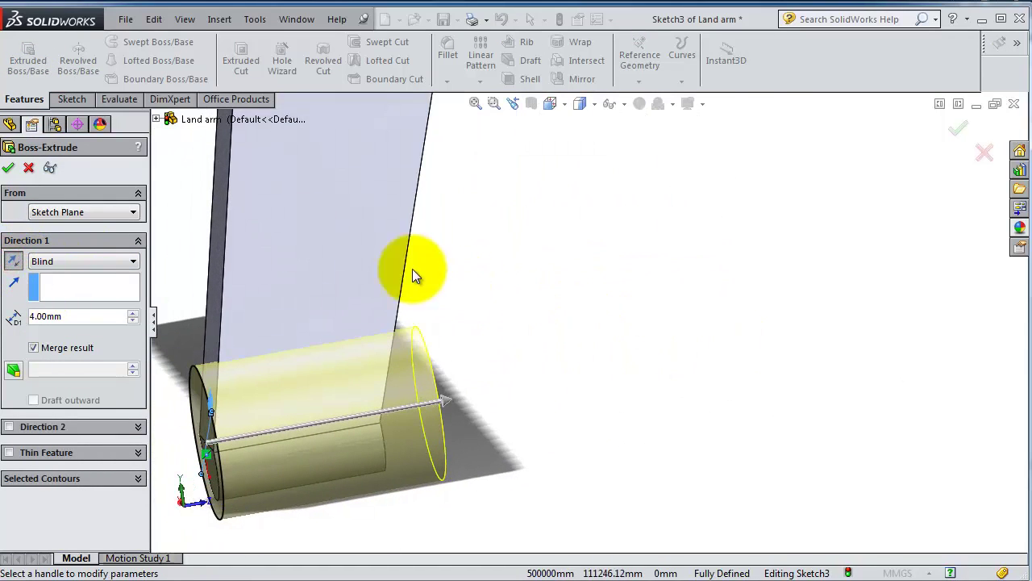
pyautogui.click(8, 165)
pyautogui.moveTo(518, 430)
pyautogui.mouseDown(button='middle')
pyautogui.moveTo(491, 378)
pyautogui.moveTo(553, 380)
pyautogui.moveTo(480, 414)
pyautogui.moveTo(546, 369)
pyautogui.mouseUp(button='middle')
pyautogui.scroll(-2, 546, 369)
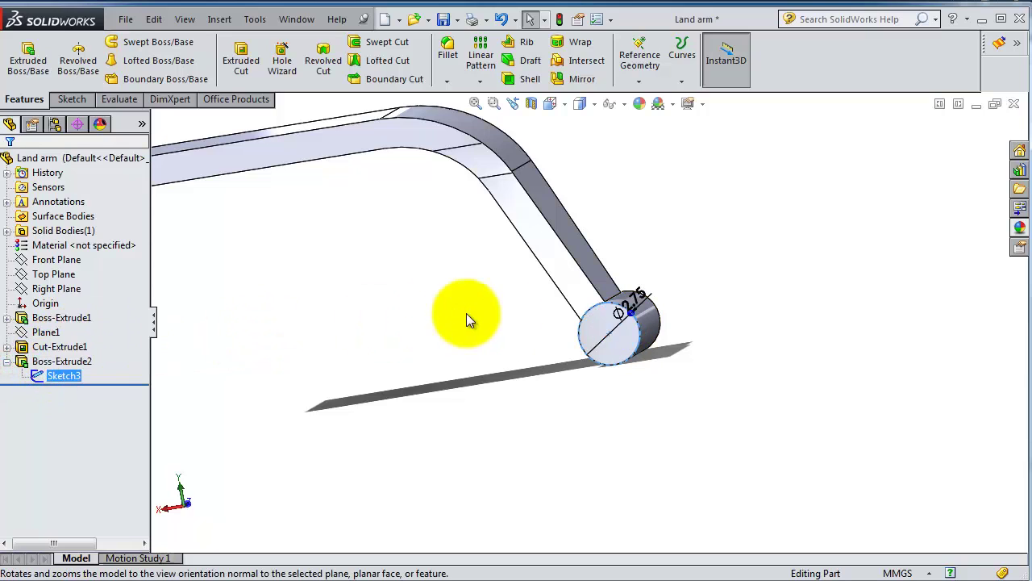
# Change the end cylinder's Sketch3 diameter from 2.75 to 2.5 mm
pyautogui.doubleClick(634, 299)
pyautogui.write('2')
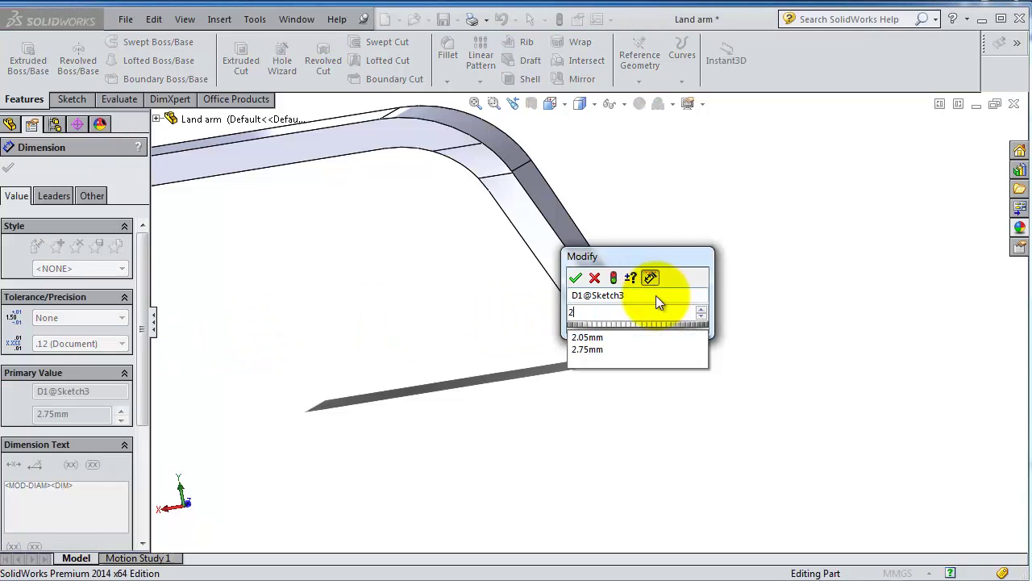
pyautogui.write('.5')
pyautogui.press('Return')
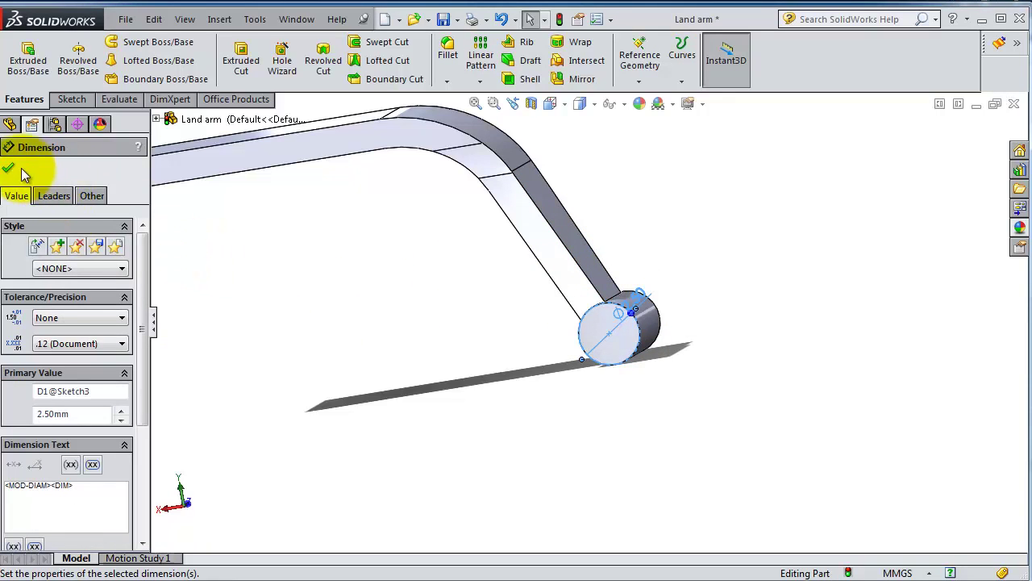
pyautogui.click(8, 166)
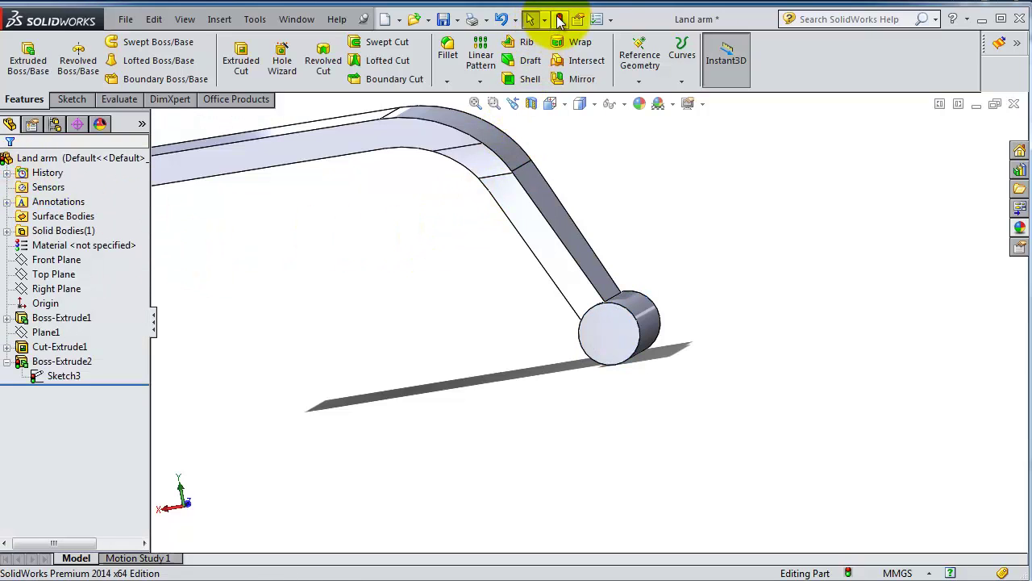
# Save the Land arm part with Ctrl+S
pyautogui.moveTo(636, 249)
pyautogui.mouseDown(button='middle')
pyautogui.moveTo(440, 353)
pyautogui.moveTo(427, 307)
pyautogui.moveTo(457, 266)
pyautogui.moveTo(482, 276)
pyautogui.moveTo(507, 267)
pyautogui.moveTo(599, 306)
pyautogui.moveTo(634, 396)
pyautogui.moveTo(537, 318)
pyautogui.moveTo(535, 272)
pyautogui.moveTo(476, 265)
pyautogui.moveTo(346, 315)
pyautogui.moveTo(278, 318)
pyautogui.mouseUp(button='middle')
pyautogui.hotkey('ctrl', 's')
pyautogui.scroll(-5, 353, 294)
# Start a sketch on the arm's flat face and draw a circle near its left end
pyautogui.click(544, 324)
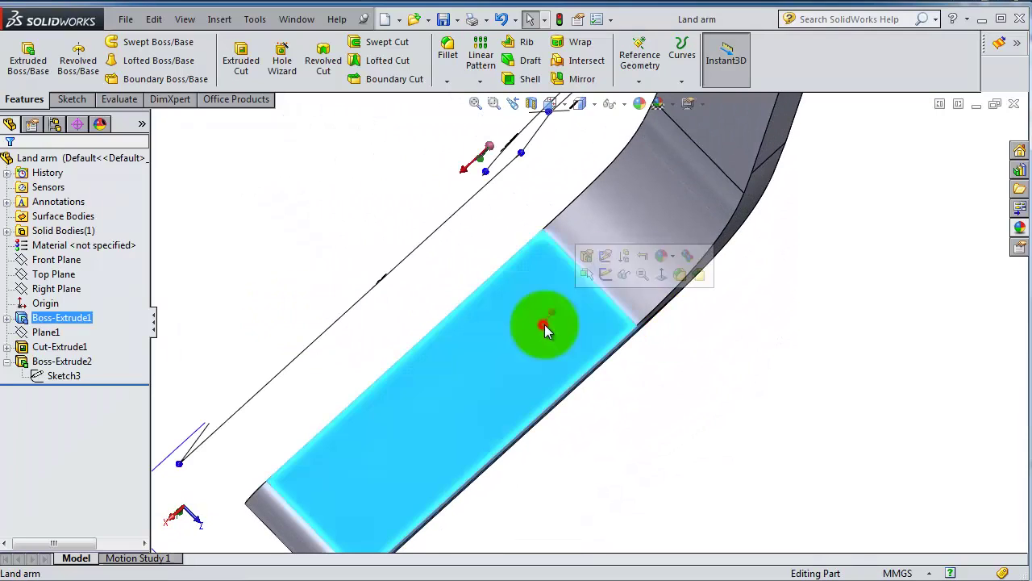
pyautogui.click(605, 271)
pyautogui.click(654, 60)
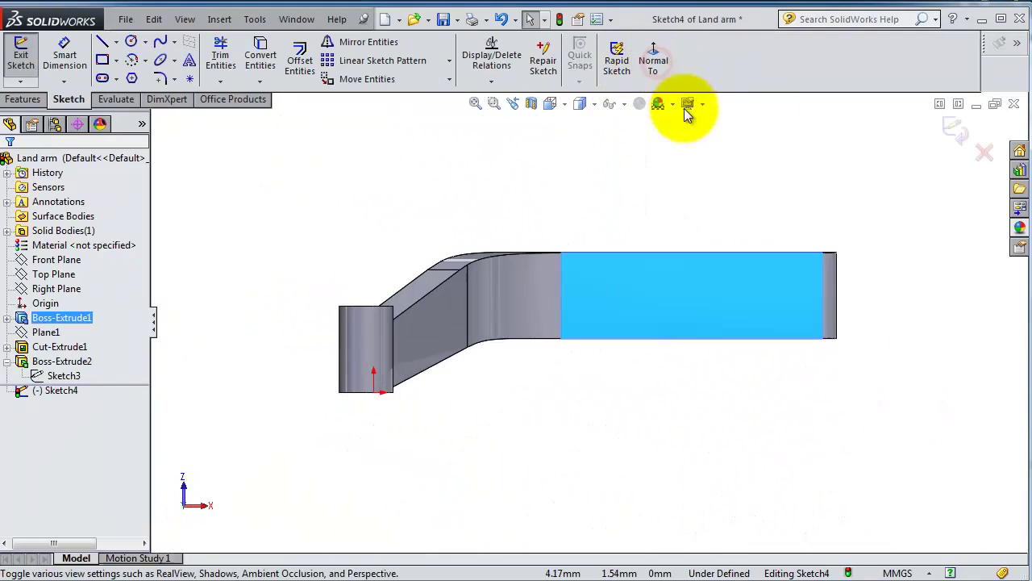
pyautogui.scroll(-5, 581, 232)
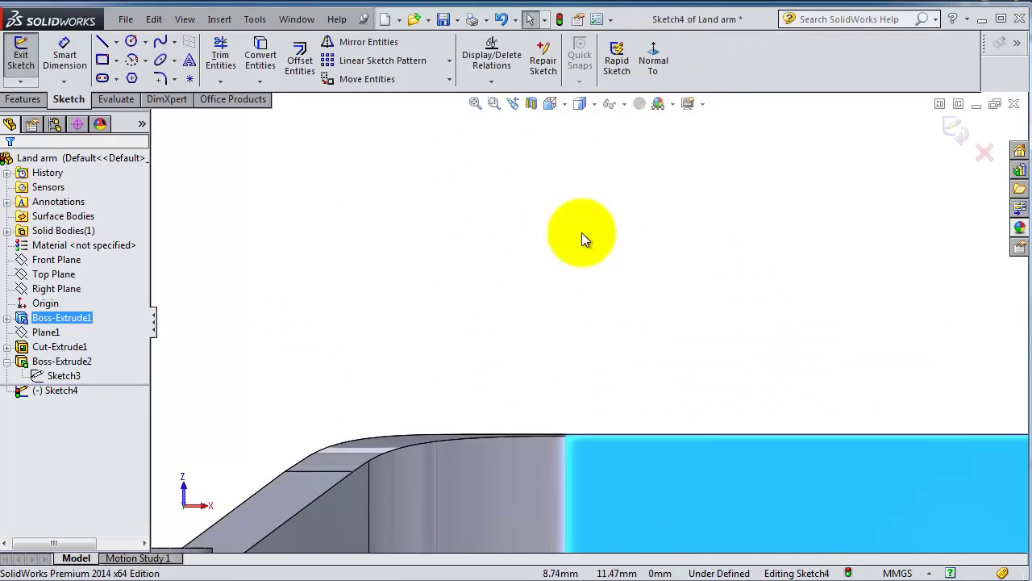
pyautogui.click(146, 43)
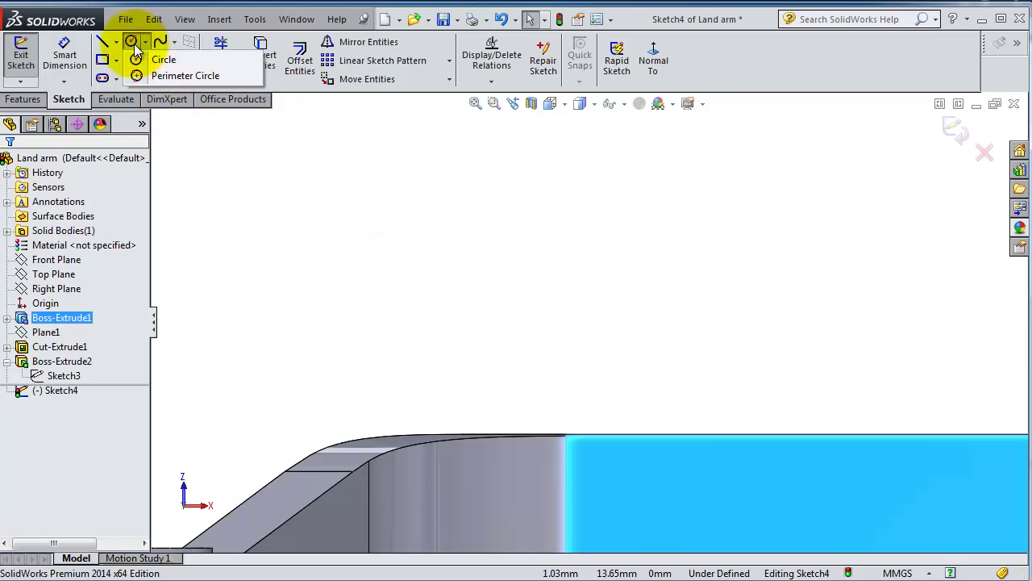
pyautogui.click(131, 40)
pyautogui.scroll(3, 618, 406)
pyautogui.scroll(-3, 558, 428)
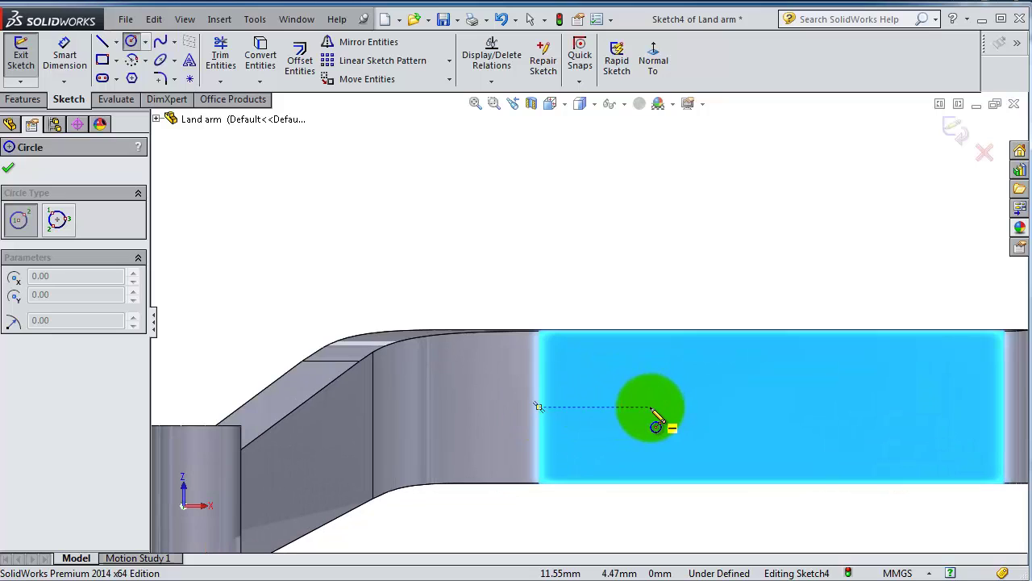
pyautogui.moveTo(650, 406); pyautogui.dragTo(632, 333)
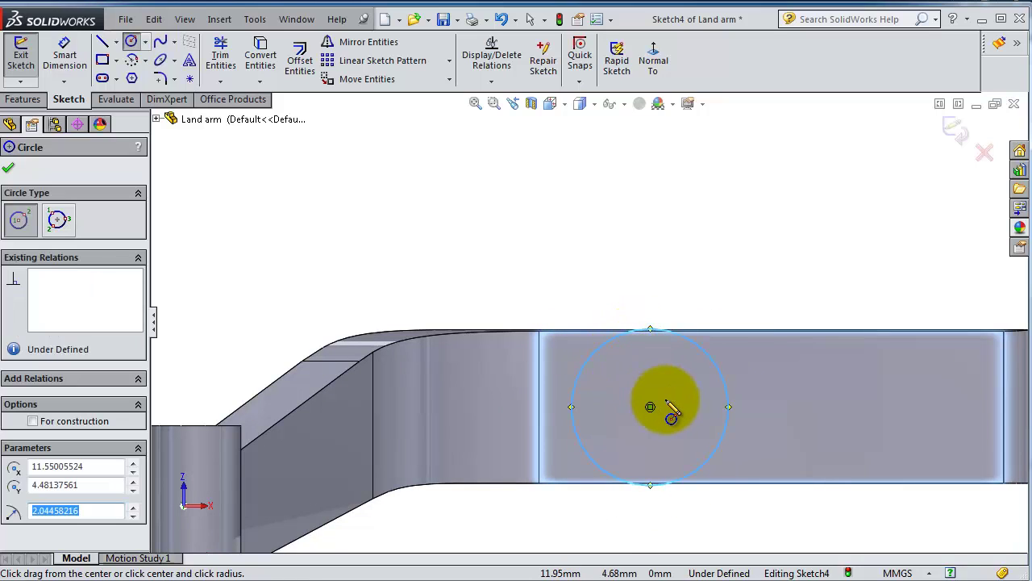
pyautogui.press('Escape')
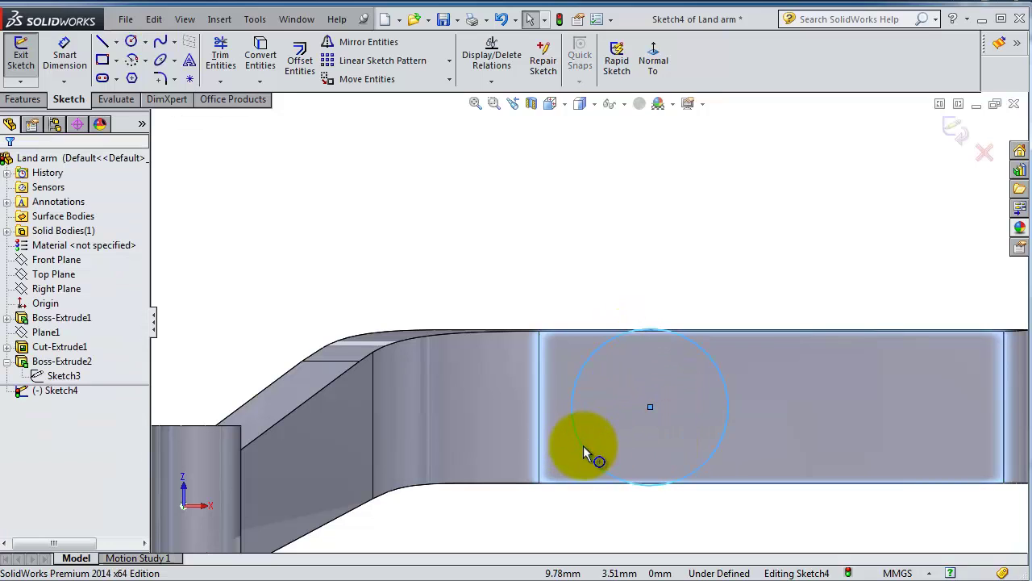
# Make the circle tangent to the face's left, top and bottom edges
pyautogui.click(586, 456)
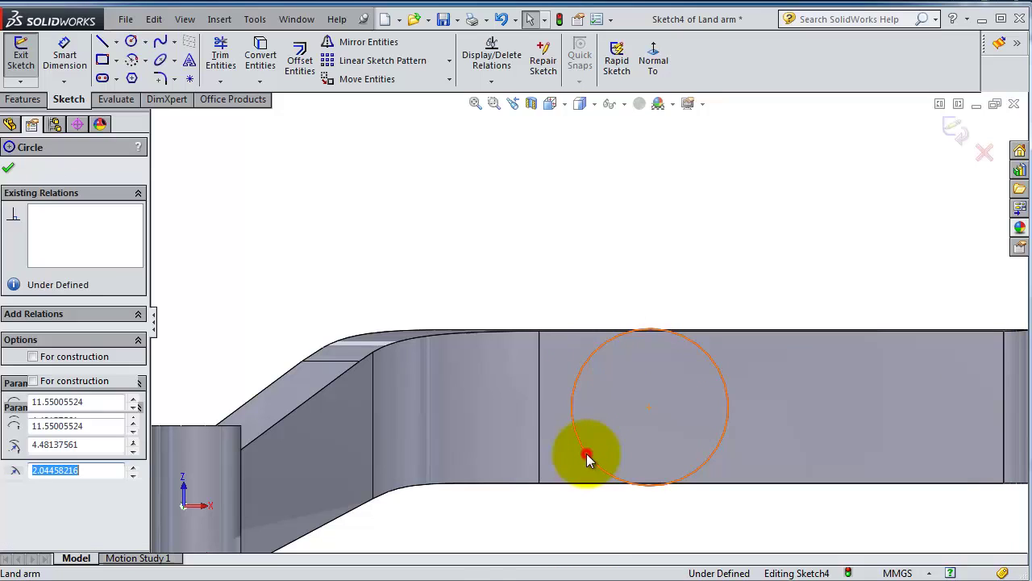
pyautogui.keyDown('ctrl'); pyautogui.click(538, 444); pyautogui.keyUp('ctrl')
pyautogui.click(581, 379)
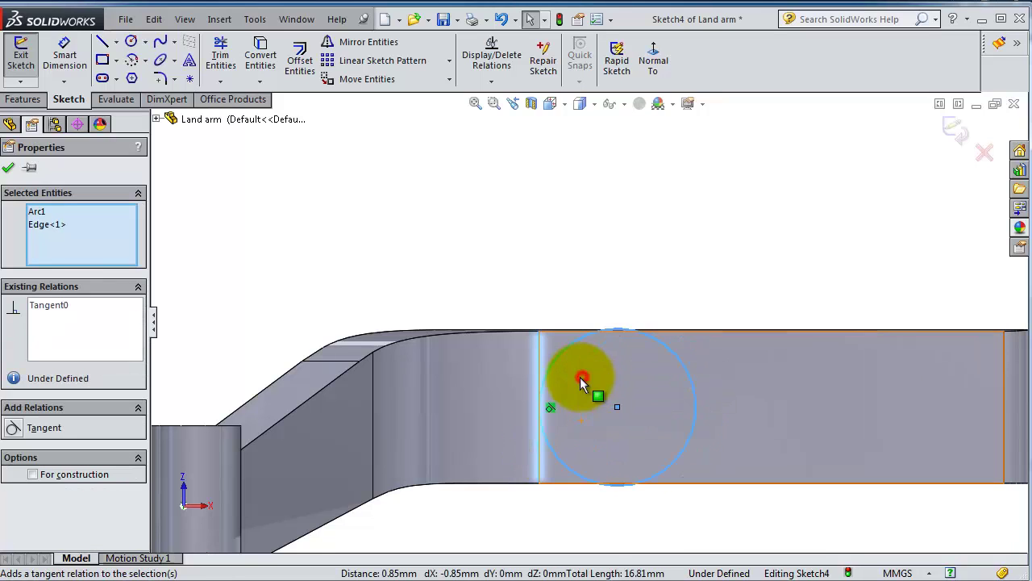
pyautogui.click(598, 243)
pyautogui.click(663, 347)
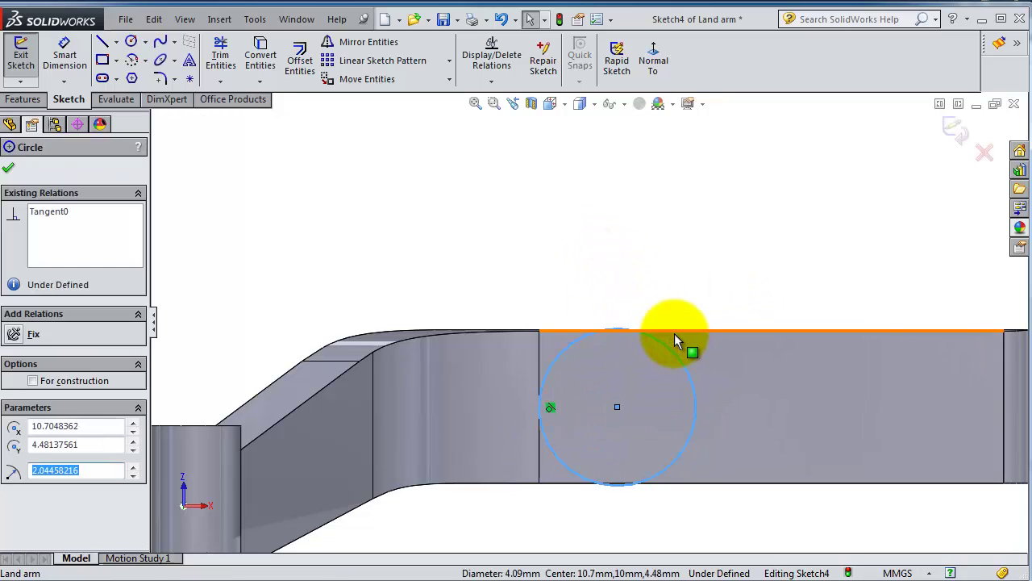
pyautogui.keyDown('ctrl'); pyautogui.click(675, 332); pyautogui.keyUp('ctrl')
pyautogui.click(718, 280)
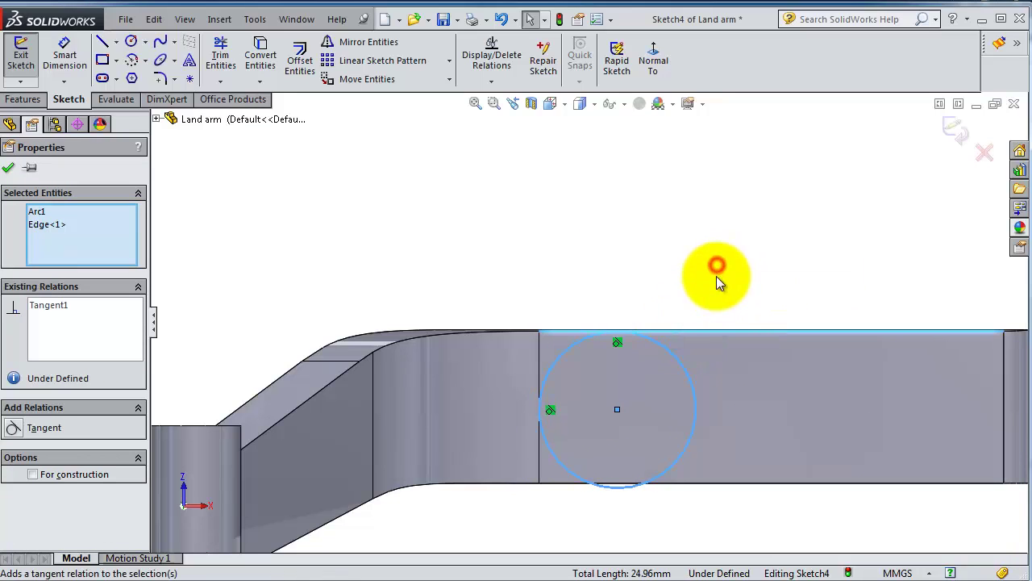
pyautogui.click(663, 452)
pyautogui.click(684, 462)
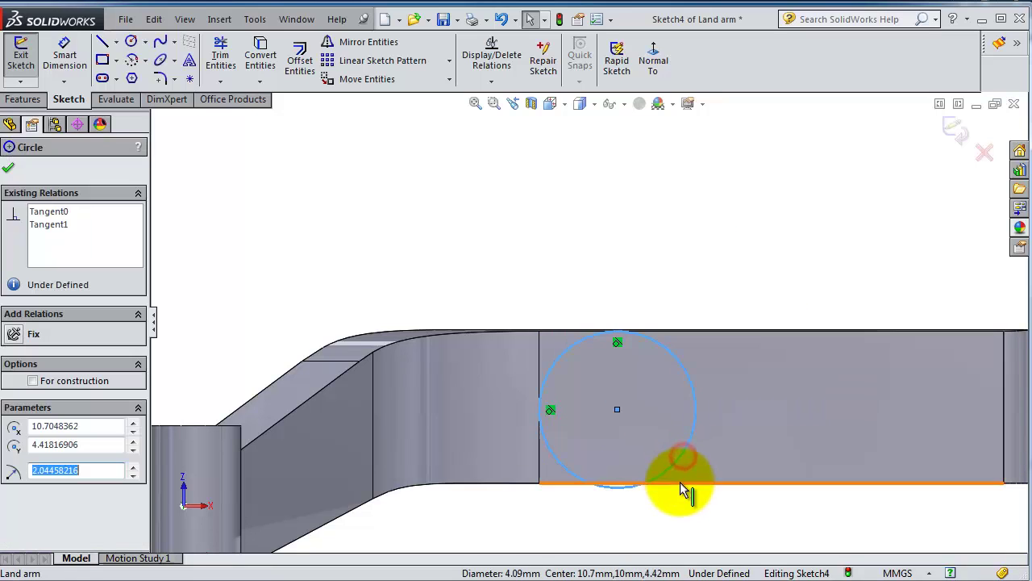
pyautogui.keyDown('ctrl'); pyautogui.click(682, 477); pyautogui.keyUp('ctrl')
pyautogui.click(716, 419)
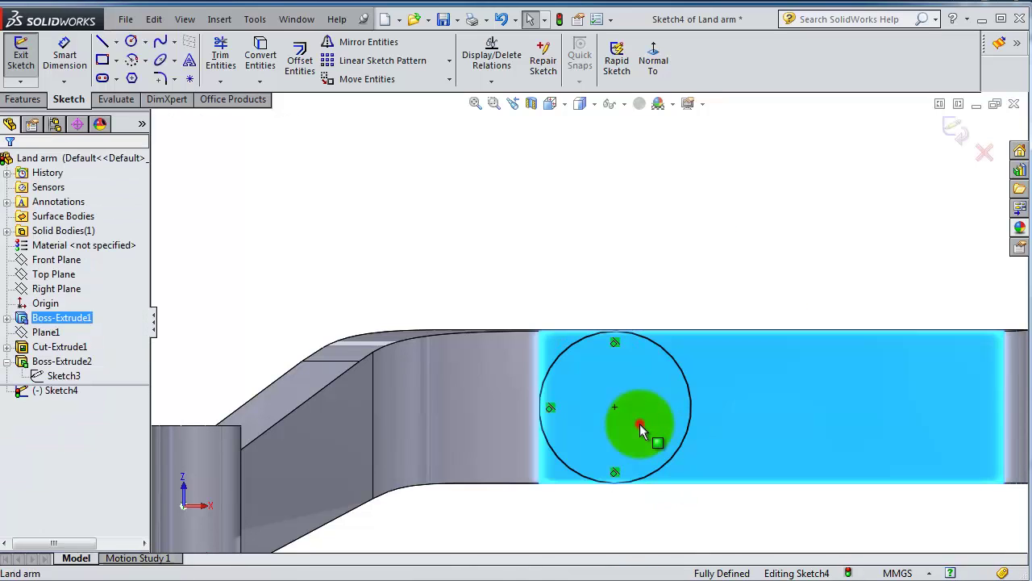
pyautogui.scroll(-1, 641, 419)
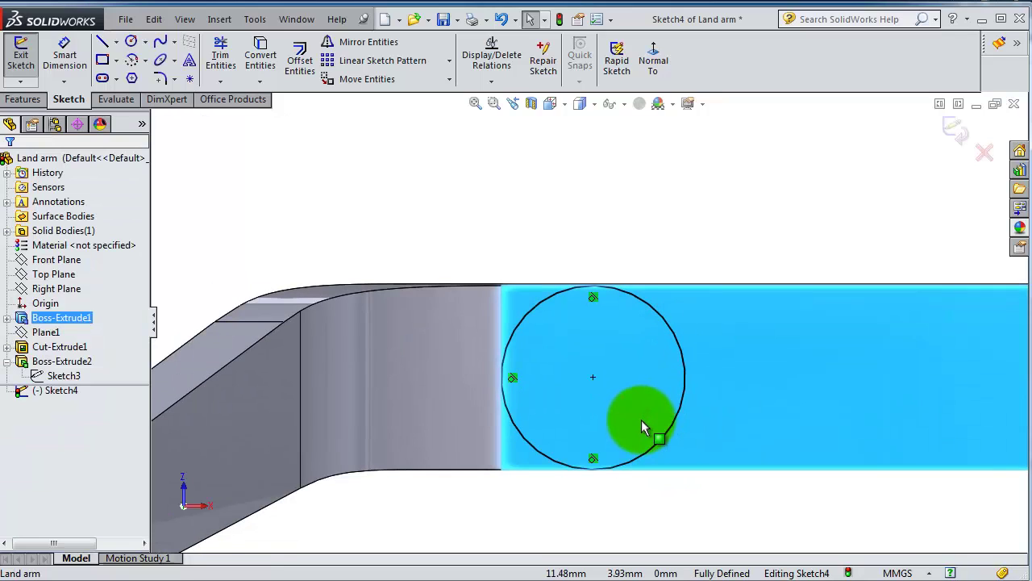
pyautogui.scroll(1, 596, 347)
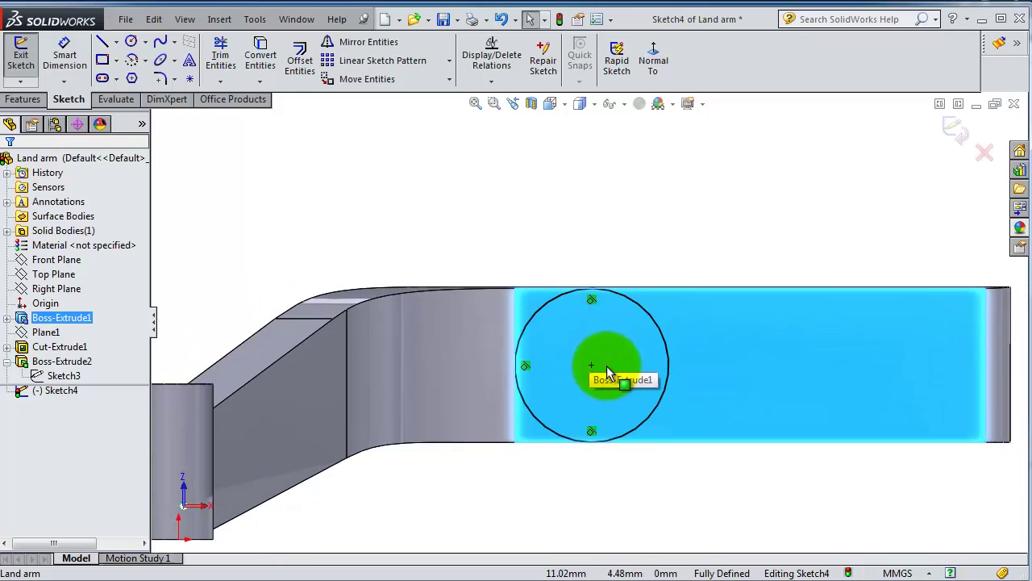
# Draw a rectangle from the circle centre extending to its left
pyautogui.click(101, 59)
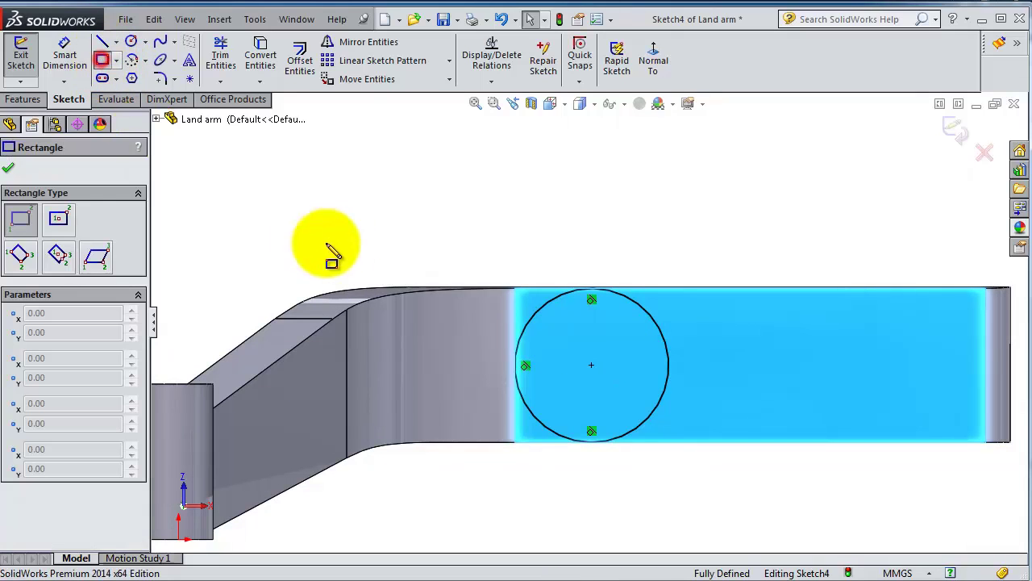
pyautogui.click(598, 340)
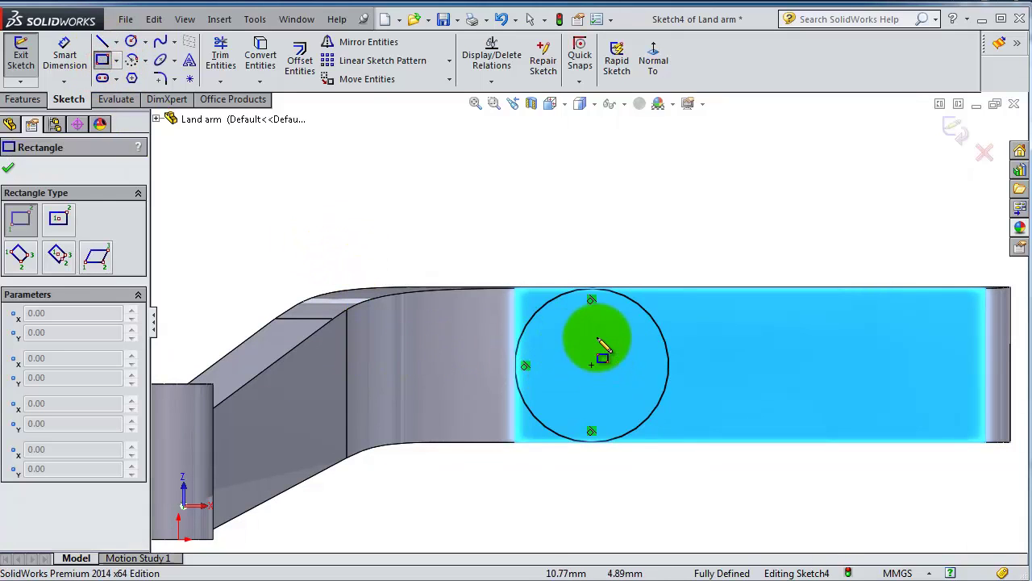
pyautogui.click(592, 348)
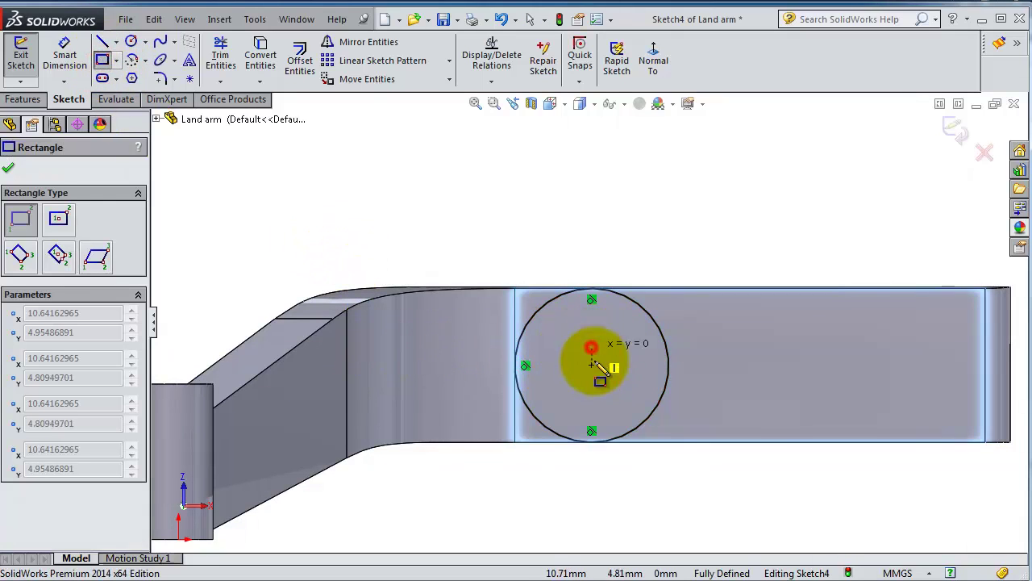
pyautogui.click(388, 389)
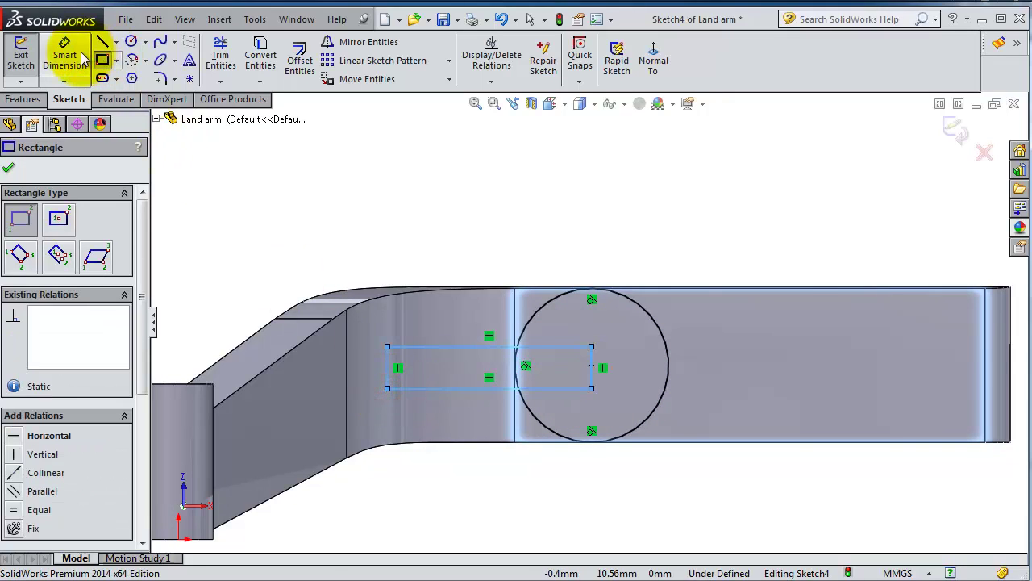
# Dimension the rectangle 5.5 mm wide and 1 mm high
pyautogui.click(64, 55)
pyautogui.click(459, 347)
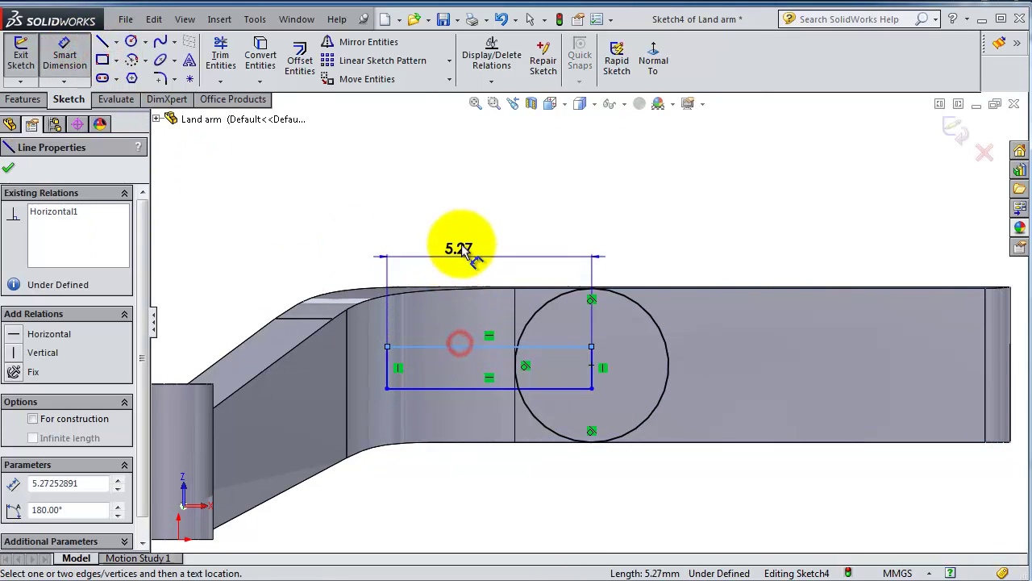
pyautogui.click(465, 239)
pyautogui.write('5.5')
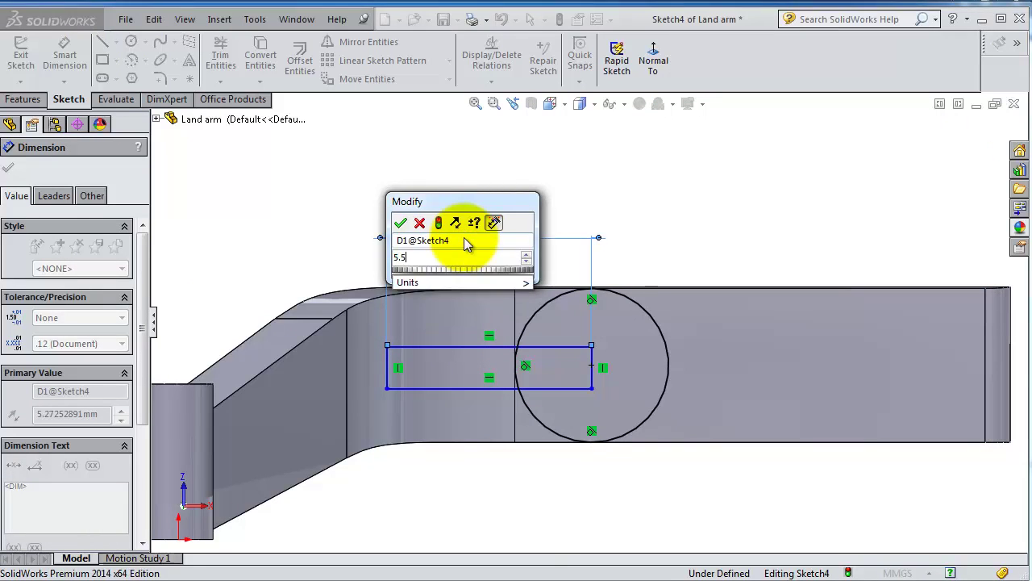
pyautogui.press('Return')
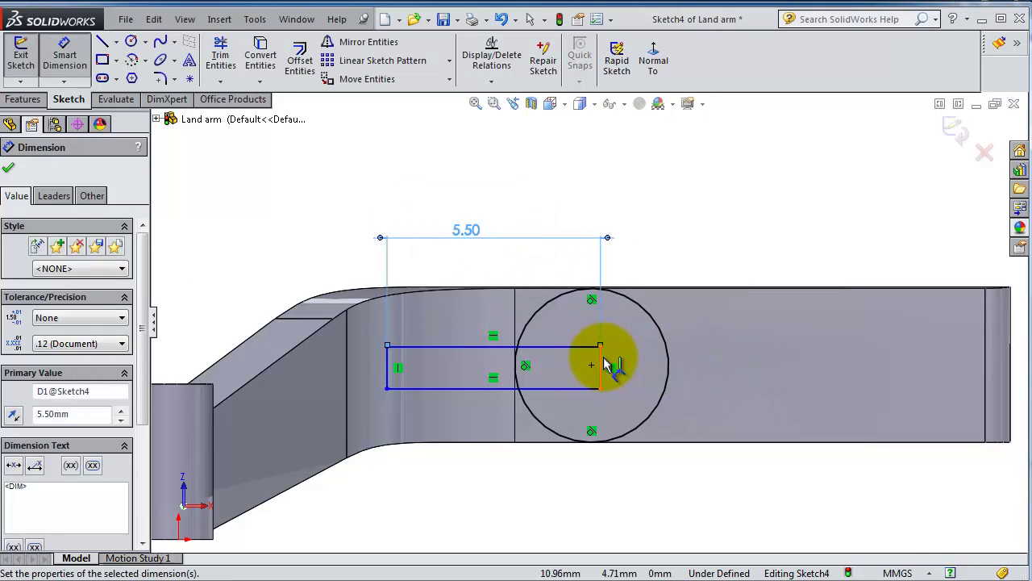
pyautogui.click(600, 365)
pyautogui.click(764, 355)
pyautogui.write('1')
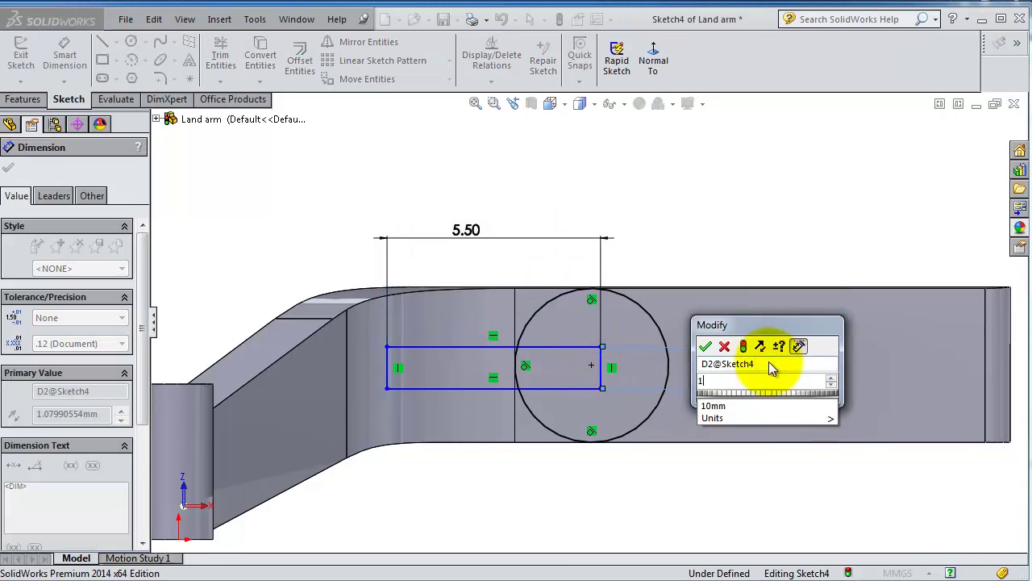
pyautogui.press('Return')
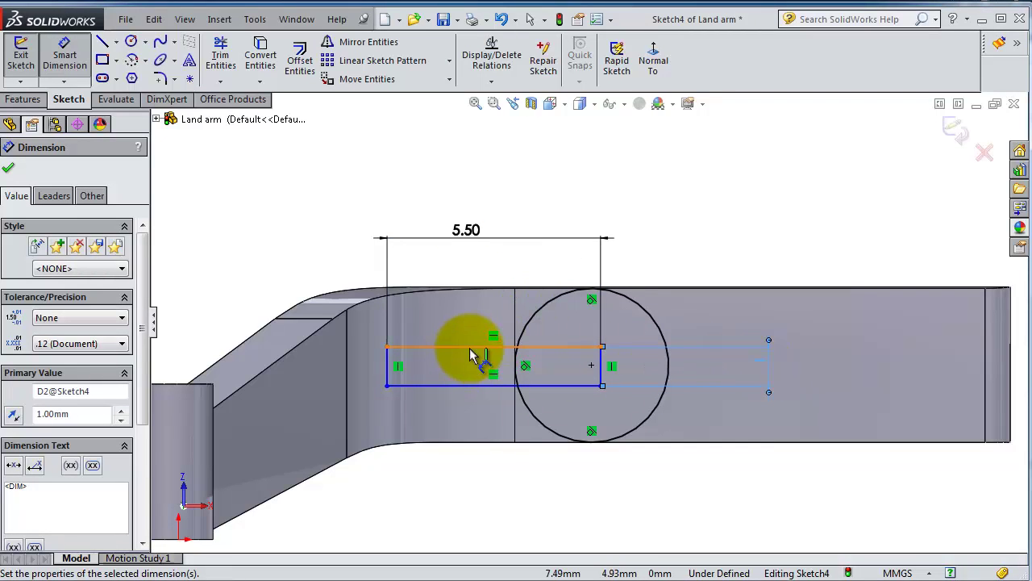
# Dimension the rectangle's centre point 0.5 mm from its top edge
pyautogui.click(593, 365)
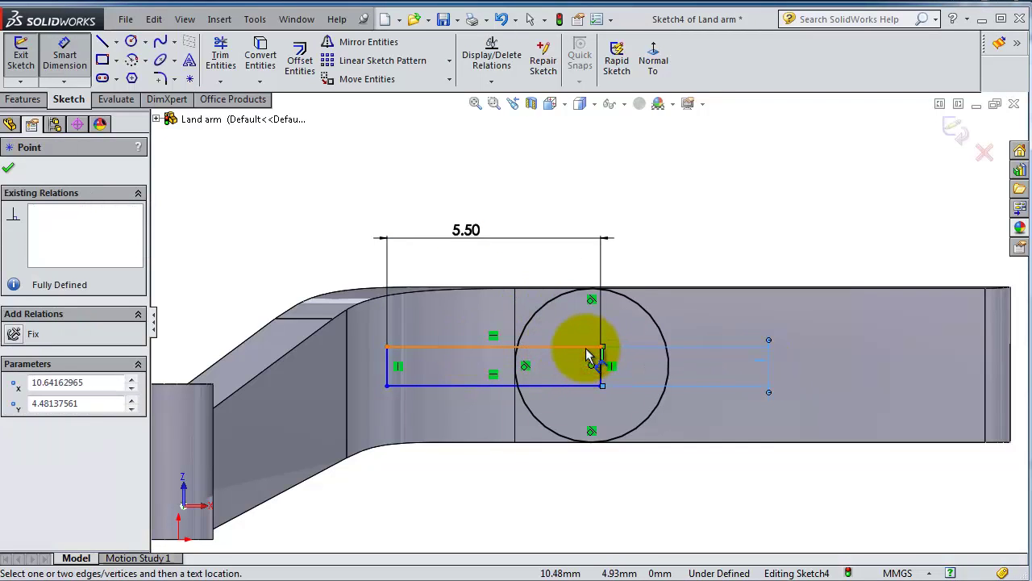
pyautogui.click(615, 351)
pyautogui.click(625, 357)
pyautogui.write('0')
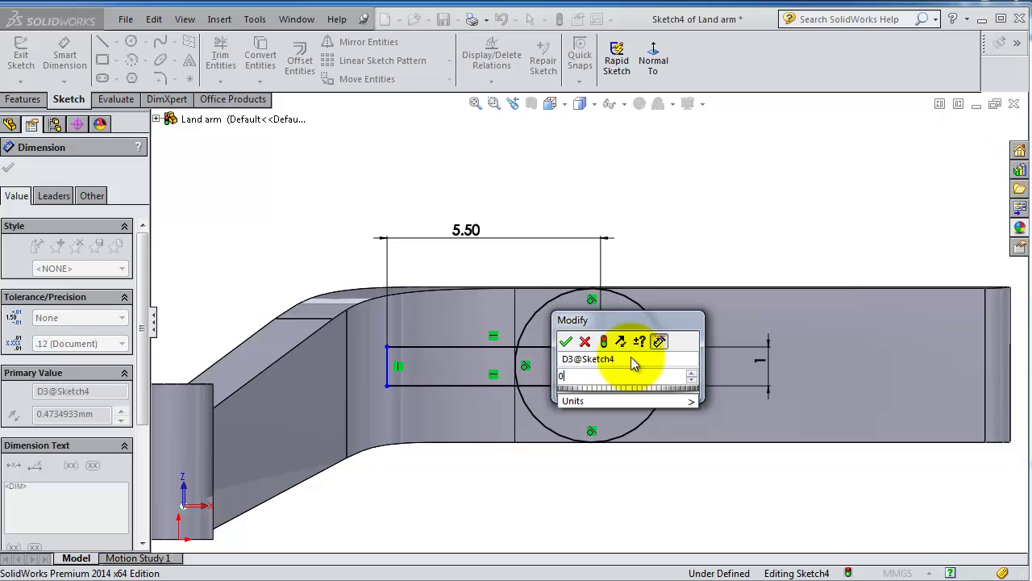
pyautogui.write('.5')
pyautogui.press('Return')
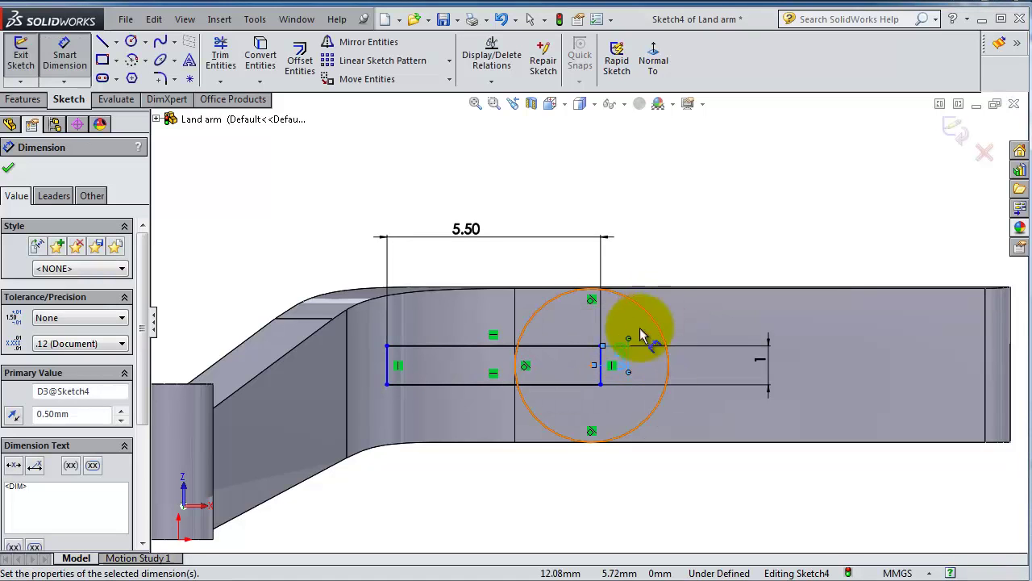
pyautogui.scroll(-2, 625, 350)
pyautogui.scroll(-2, 604, 364)
pyautogui.press('Escape')
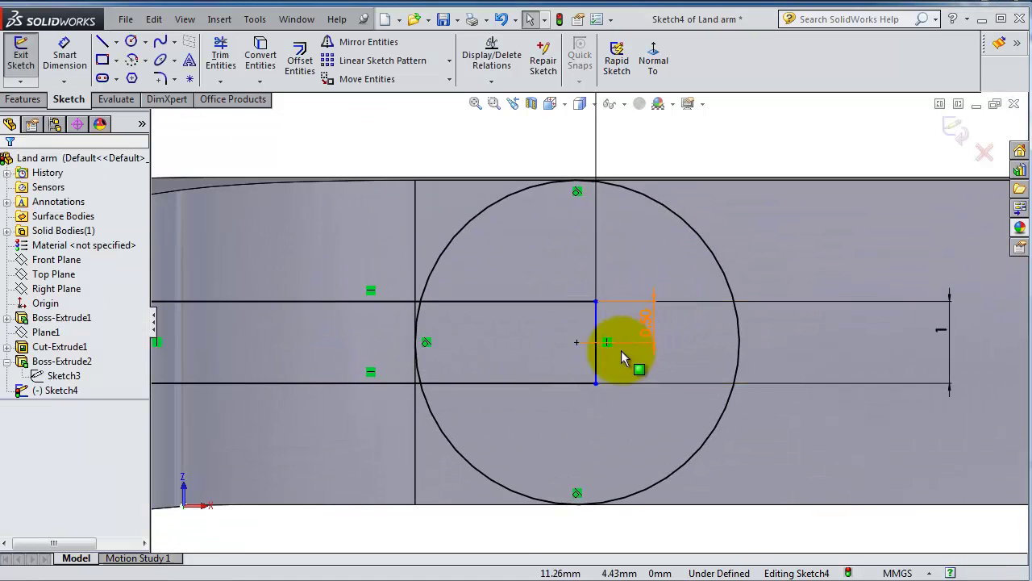
# Make the circle centre the vertical edge's midpoint and delete the conflicting 0.50 dimension
pyautogui.click(595, 353)
pyautogui.click(562, 359)
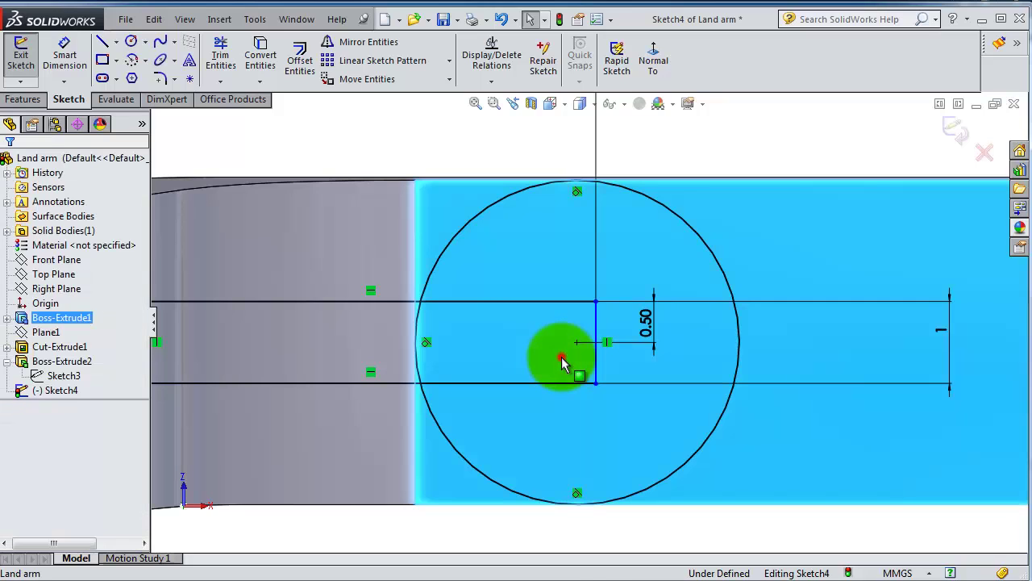
pyautogui.click(577, 342)
pyautogui.keyDown('ctrl'); pyautogui.click(595, 355); pyautogui.keyUp('ctrl')
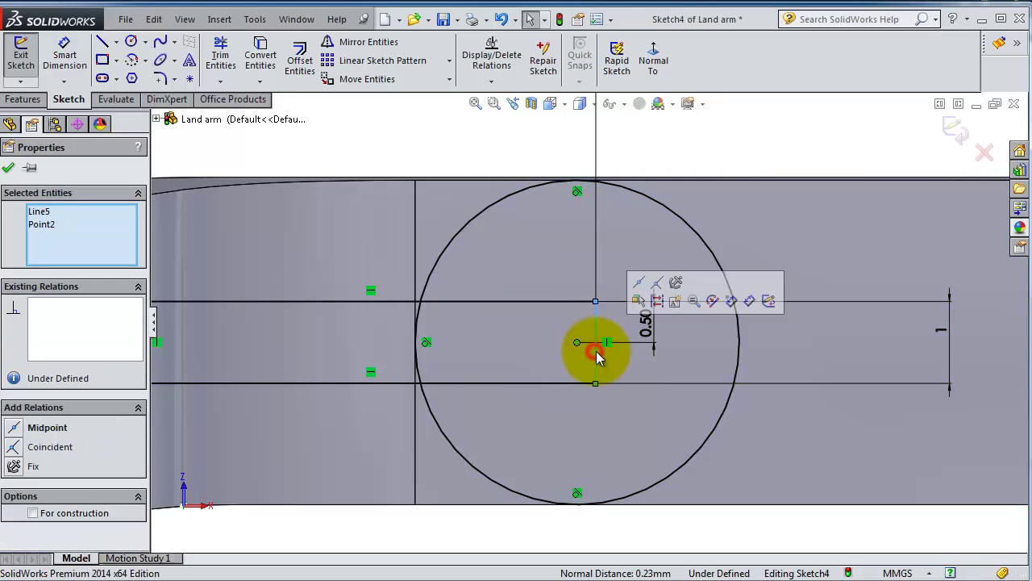
pyautogui.click(637, 301)
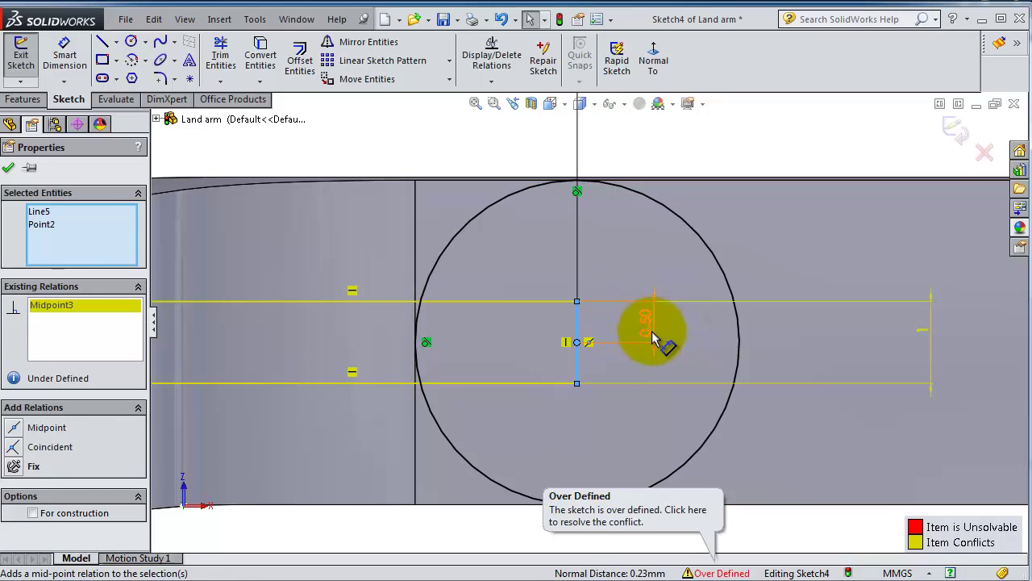
pyautogui.click(653, 335)
pyautogui.press('Delete')
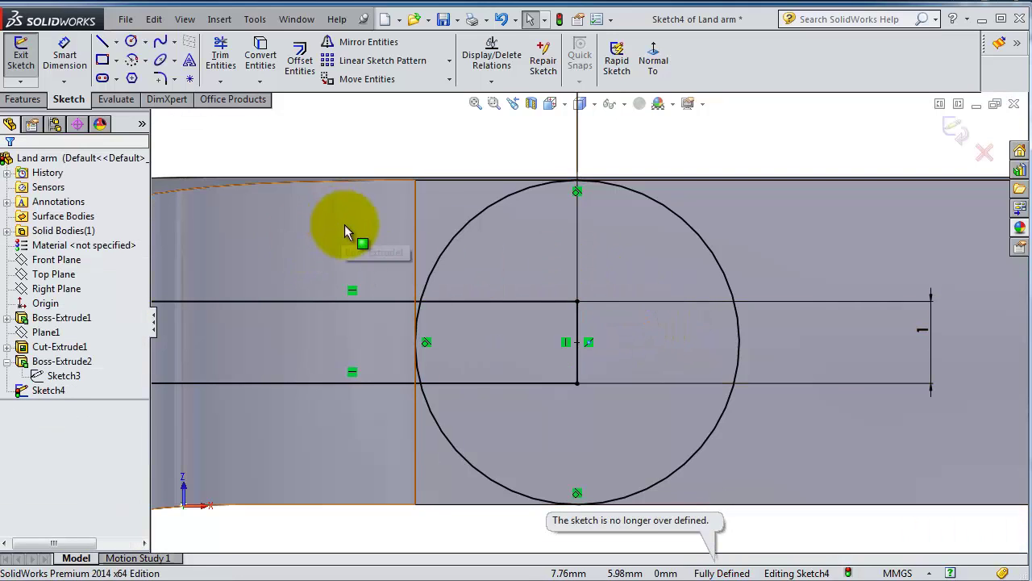
pyautogui.scroll(3, 529, 308)
pyautogui.scroll(-2, 411, 305)
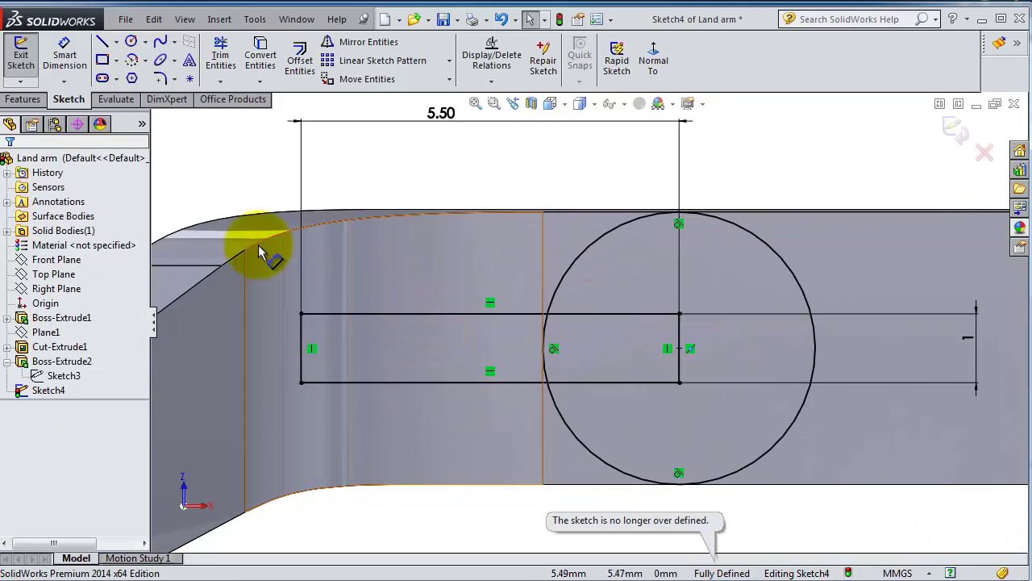
# Extrude the sketch into a 1.50 mm boss
pyautogui.click(23, 99)
pyautogui.click(21, 55)
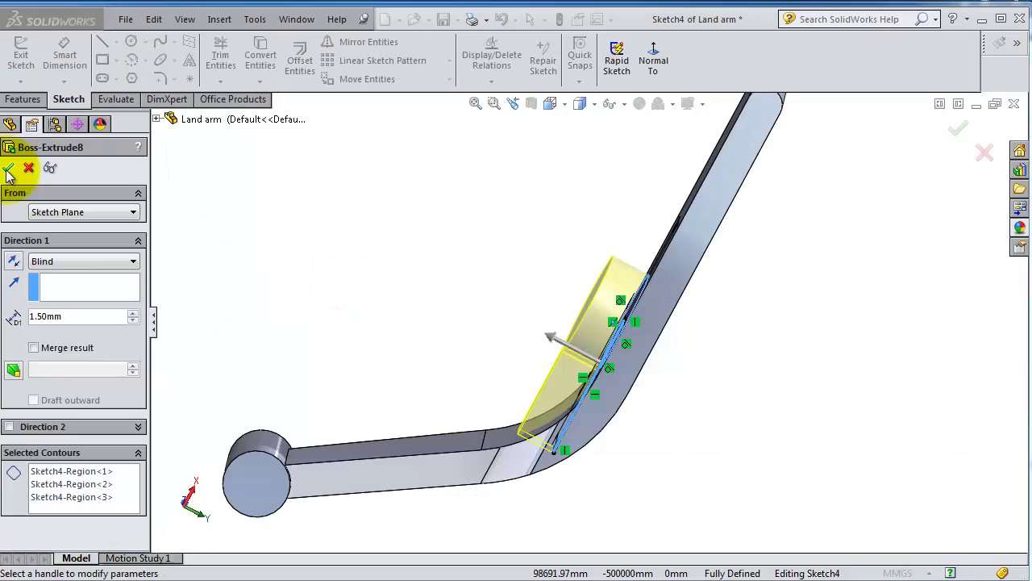
pyautogui.click(8, 169)
pyautogui.moveTo(323, 288)
pyautogui.mouseDown(button='middle')
pyautogui.moveTo(403, 299)
pyautogui.moveTo(414, 308)
pyautogui.moveTo(401, 339)
pyautogui.mouseUp(button='middle')
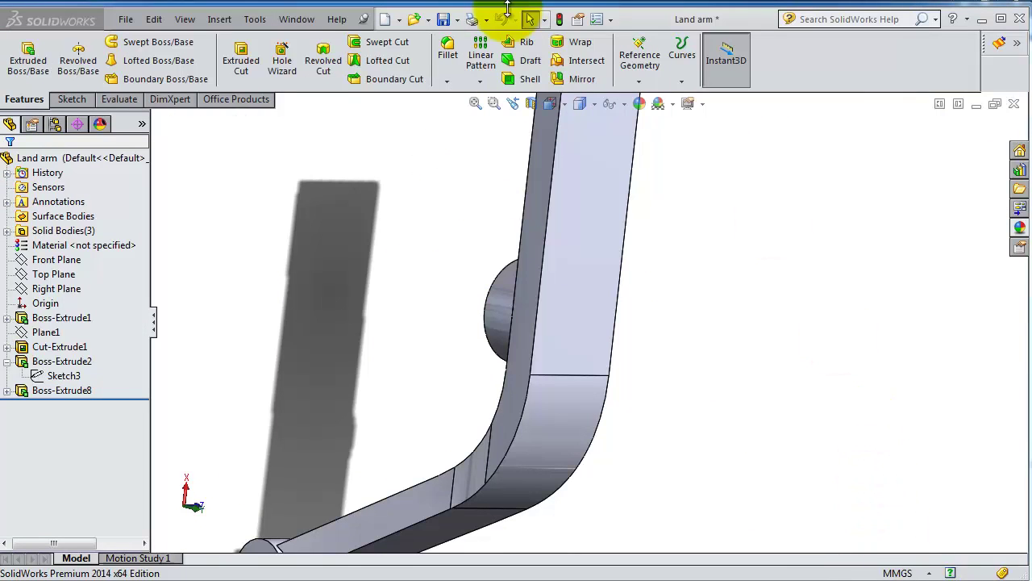
# Define a C-Bored Drilled Hole Wizard hole: 2.75 counterbore, 0.75 deep, Through All
pyautogui.click(284, 63)
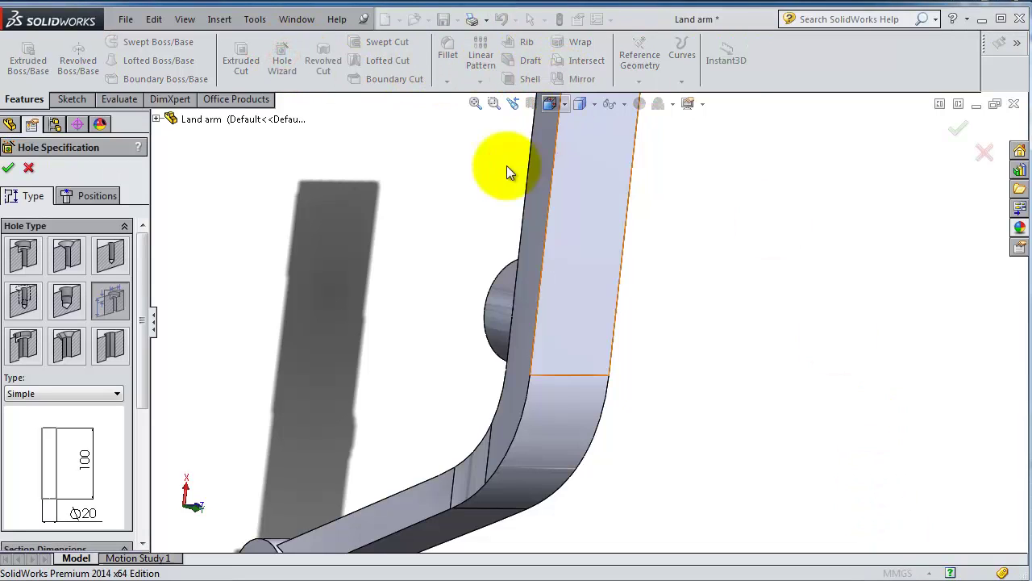
pyautogui.moveTo(140, 348); pyautogui.dragTo(142, 394)
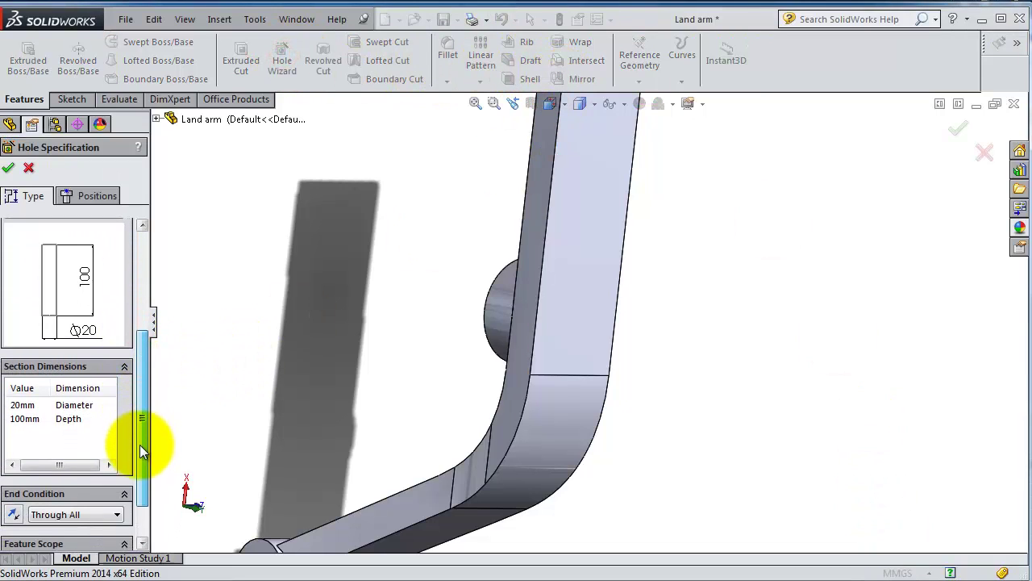
pyautogui.click(102, 292)
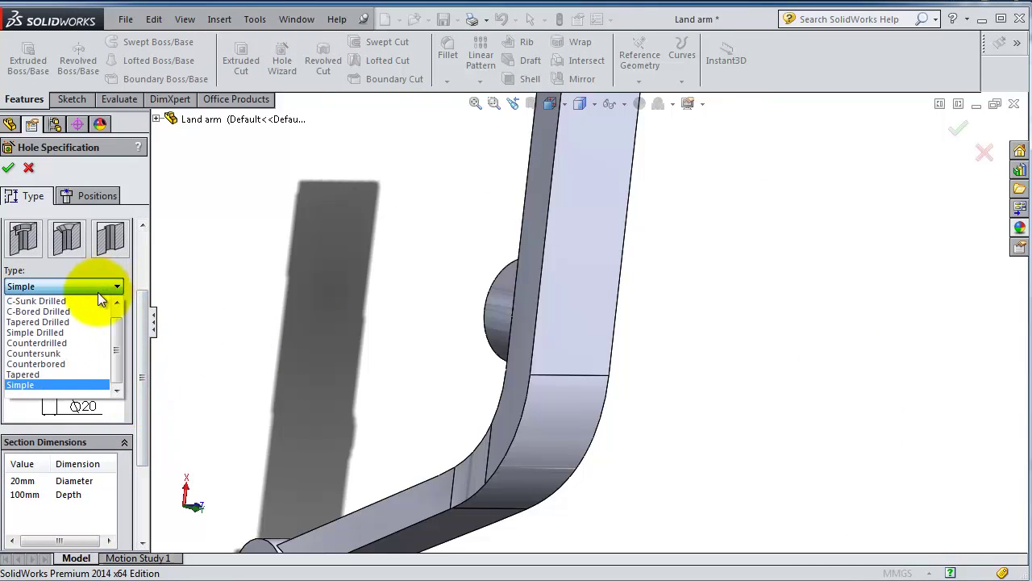
pyautogui.click(96, 301)
pyautogui.click(92, 288)
pyautogui.click(89, 311)
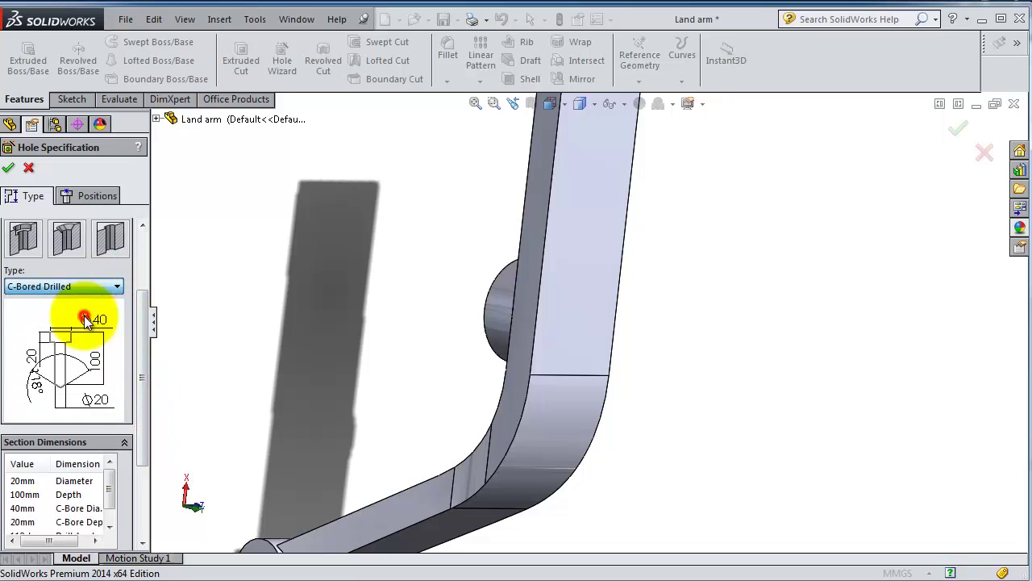
pyautogui.scroll(-3, 143, 452)
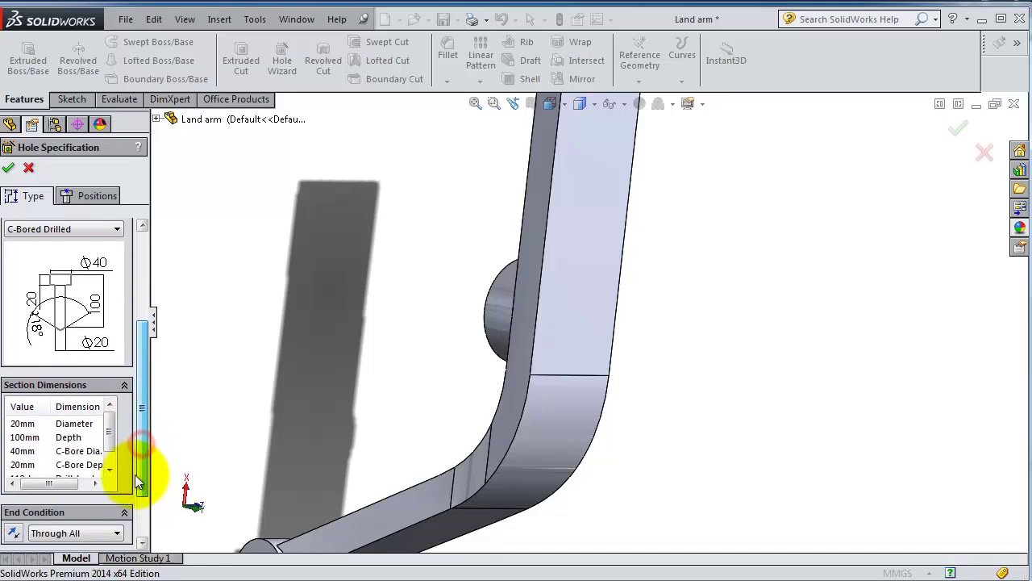
pyautogui.click(25, 423)
pyautogui.write('2')
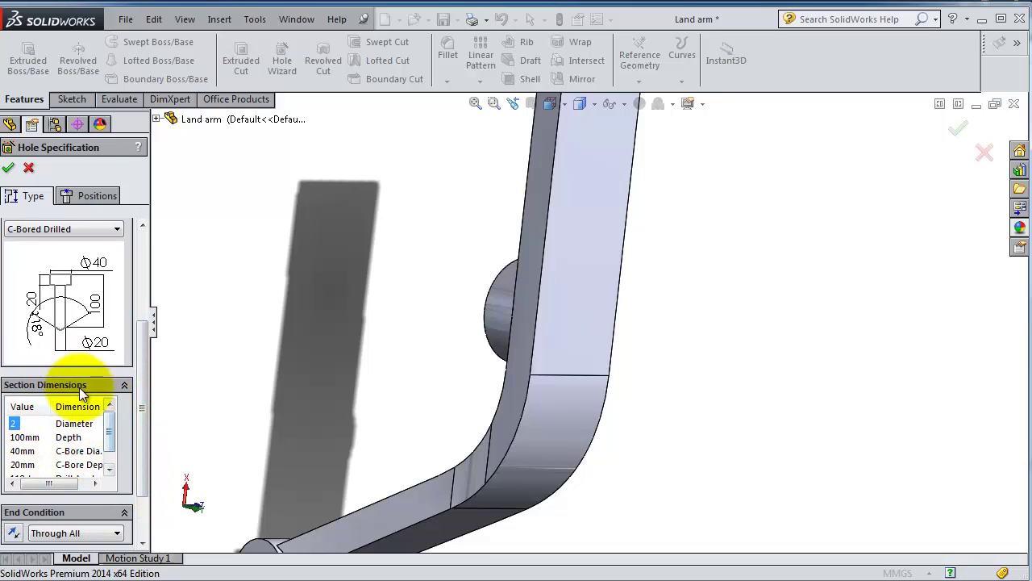
pyautogui.click(26, 452)
pyautogui.write('2.75')
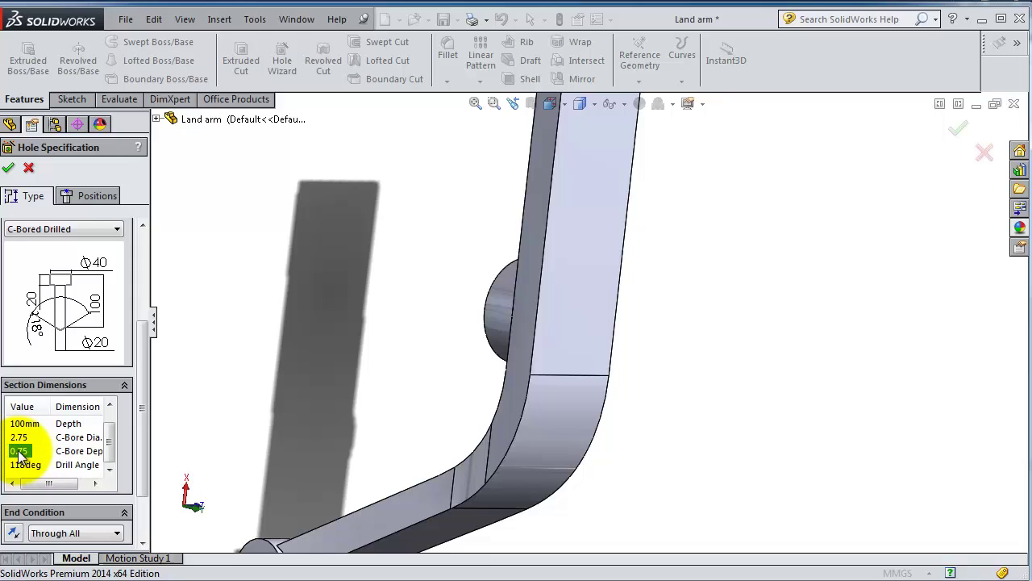
# Position the hole centre on the arm face beside the boss
pyautogui.click(111, 203)
pyautogui.click(584, 316)
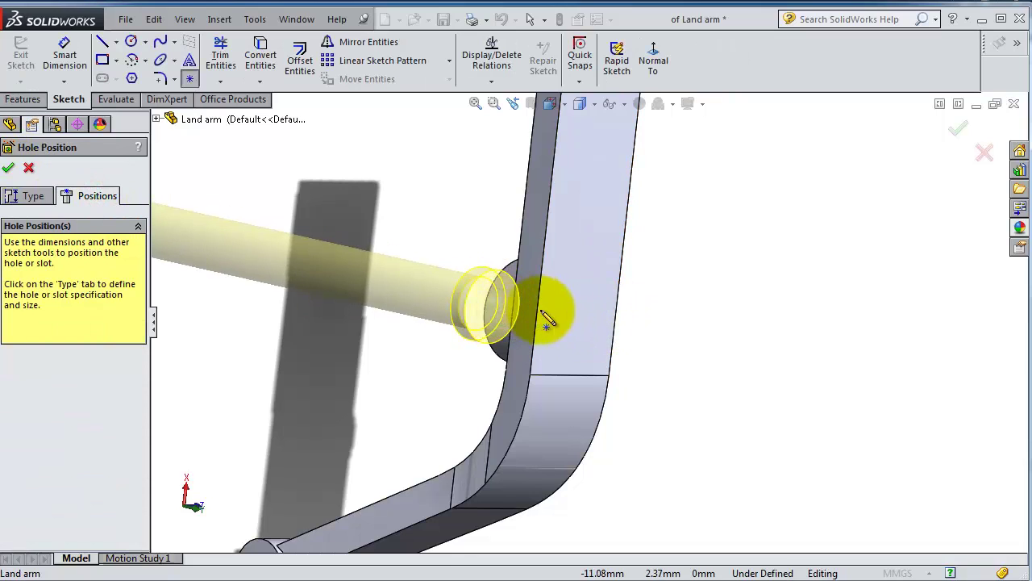
pyautogui.click(574, 321)
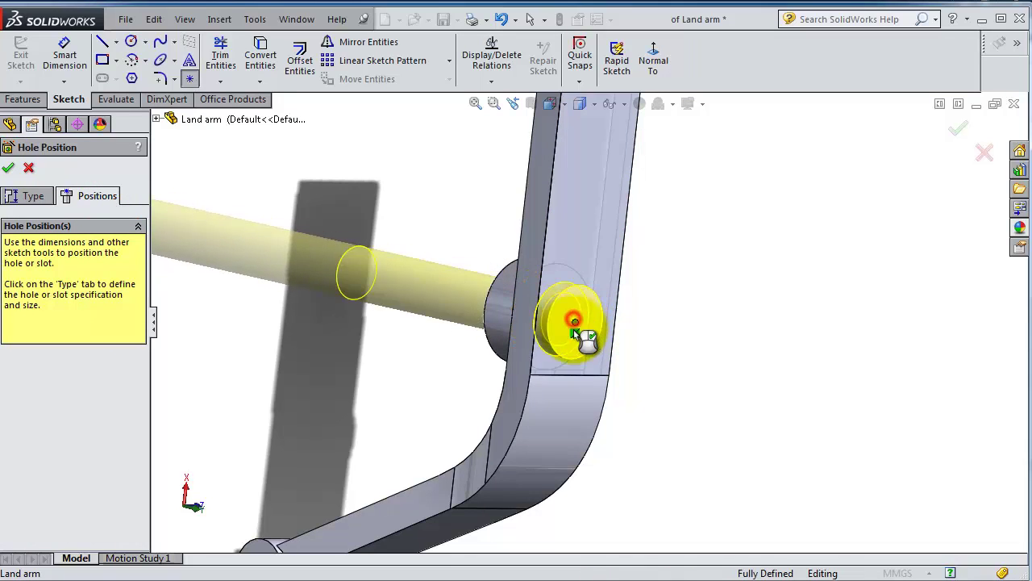
# Accept the counterbored hole and orbit toward the bottom end cylinder
pyautogui.click(8, 170)
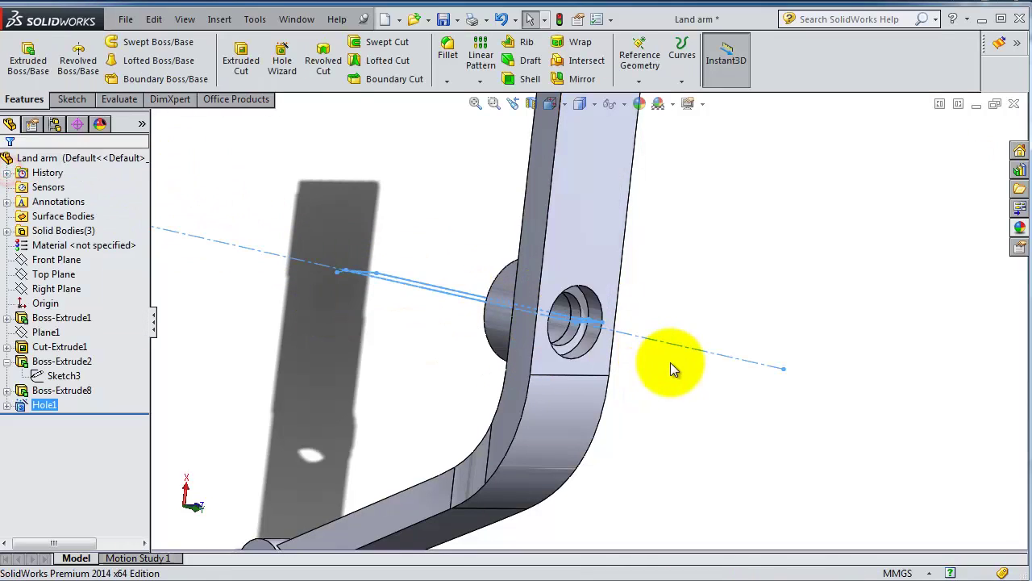
pyautogui.moveTo(669, 362)
pyautogui.mouseDown(button='middle')
pyautogui.moveTo(626, 318)
pyautogui.moveTo(530, 272)
pyautogui.moveTo(488, 353)
pyautogui.moveTo(643, 382)
pyautogui.moveTo(632, 372)
pyautogui.mouseUp(button='middle')
pyautogui.scroll(-5, 753, 454)
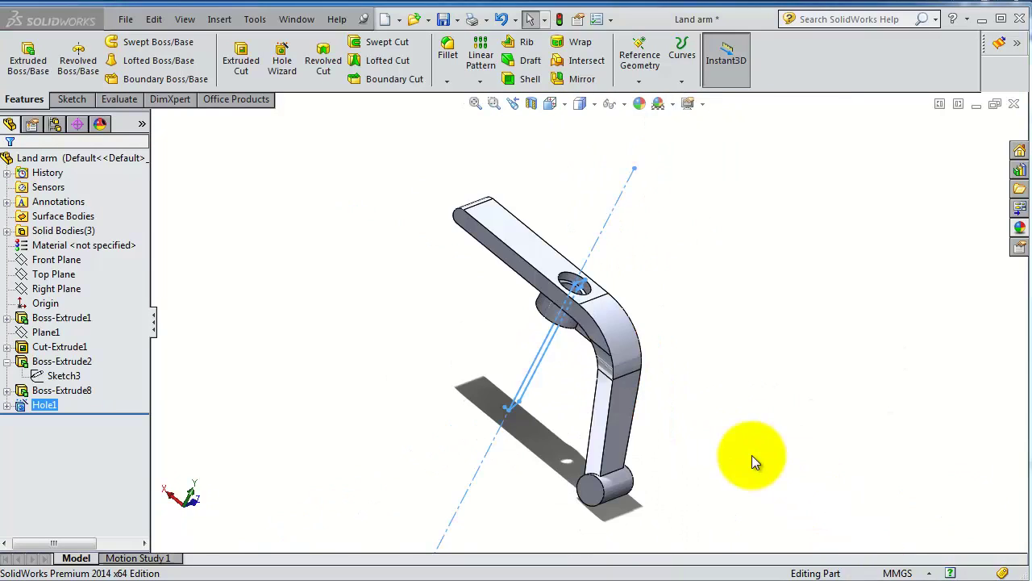
pyautogui.moveTo(754, 454); pyautogui.dragTo(760, 427, button='middle')
pyautogui.scroll(5, 426, 507)
# Sketch a Ø2 mm circle on the bottom cylinder's end face
pyautogui.click(419, 504)
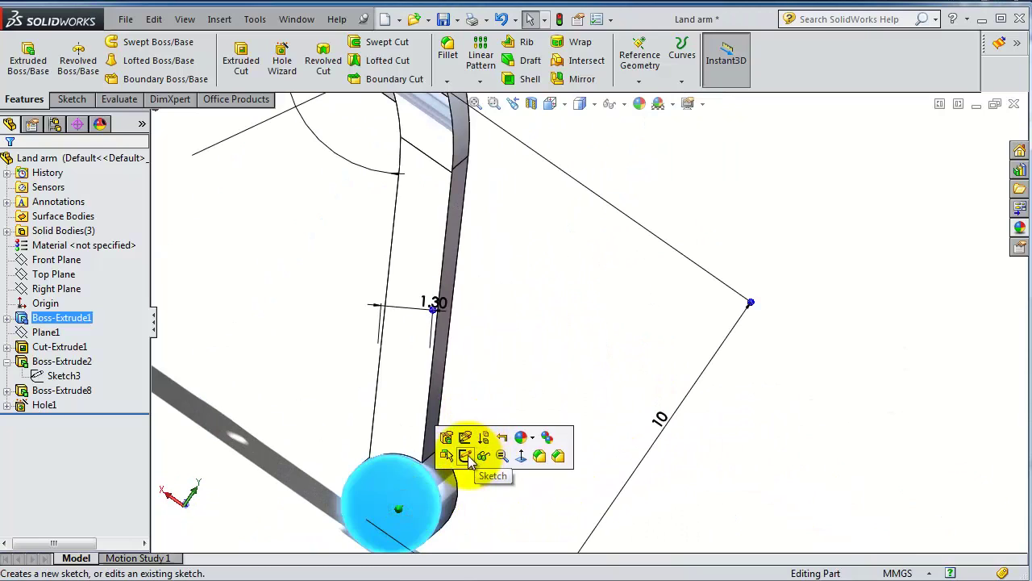
pyautogui.click(466, 456)
pyautogui.click(130, 40)
pyautogui.click(402, 523)
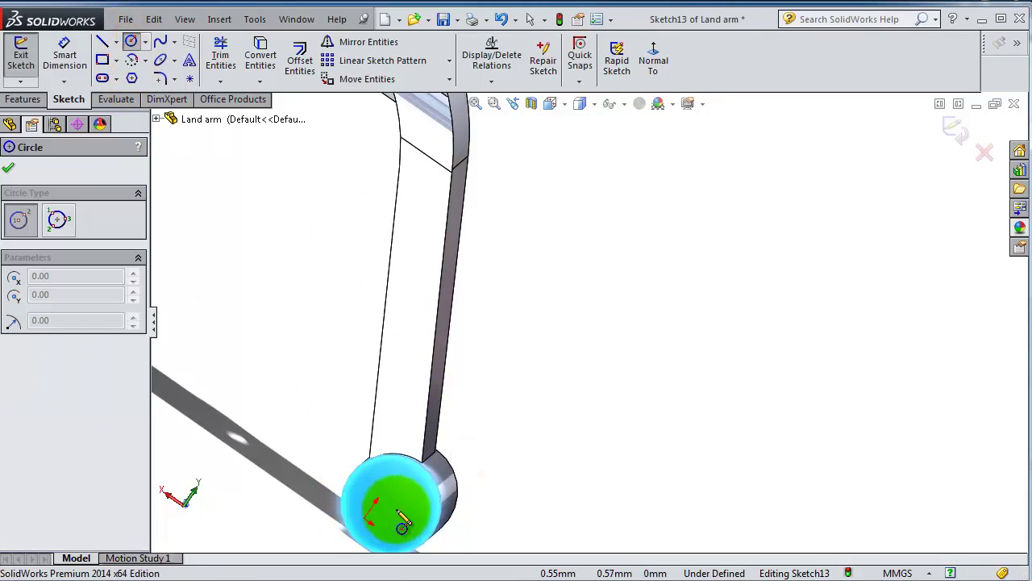
pyautogui.click(376, 482)
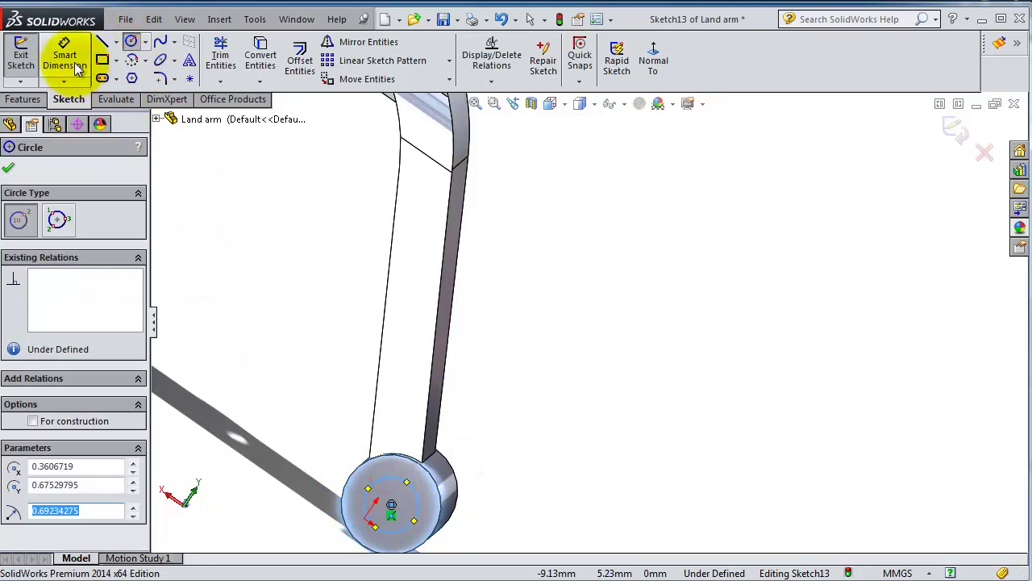
pyautogui.click(64, 56)
pyautogui.click(415, 493)
pyautogui.click(571, 479)
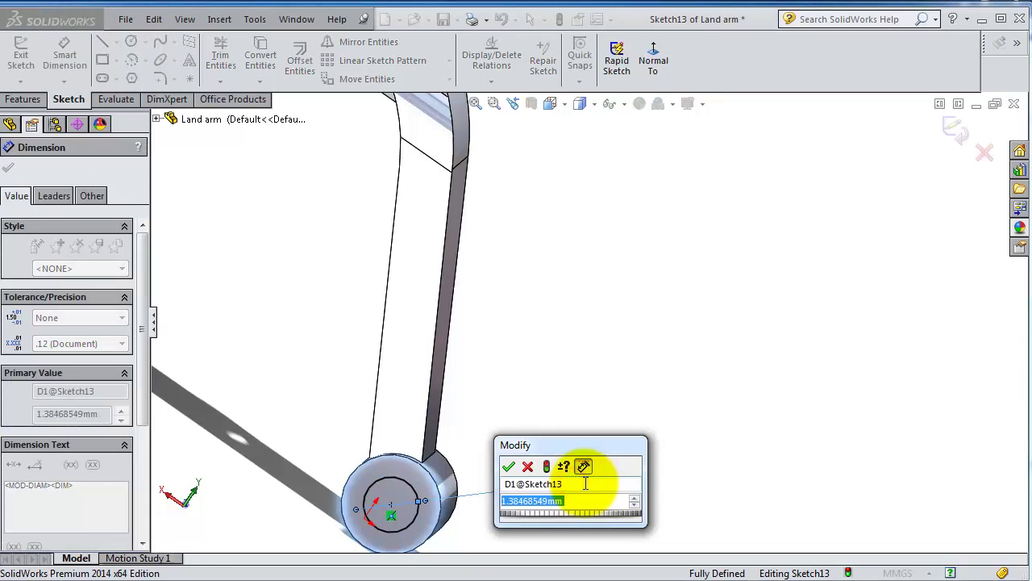
pyautogui.write('2')
pyautogui.press('Return')
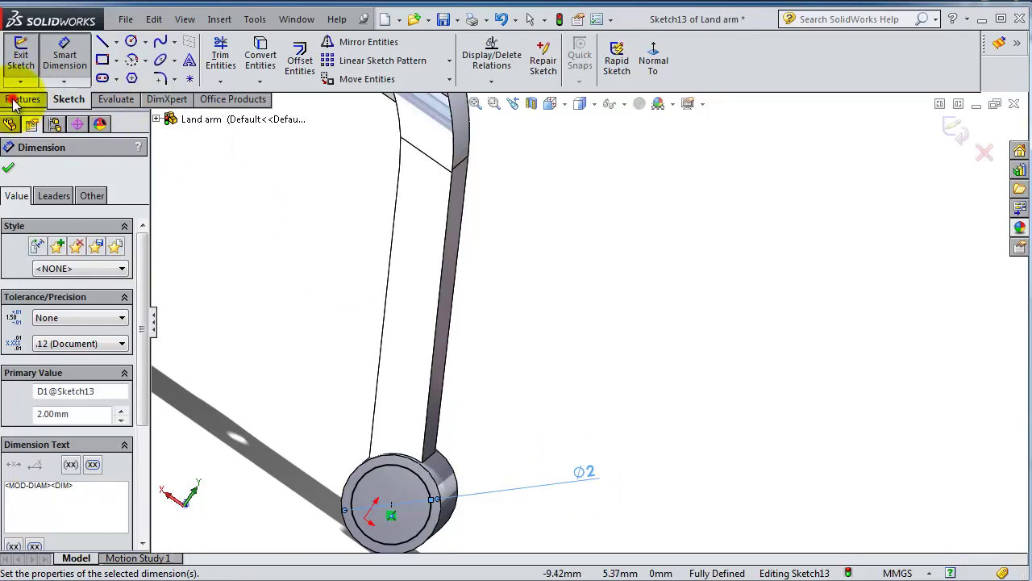
# Cut the circle Through All with Extruded Cut, hollowing the pin
pyautogui.click(22, 99)
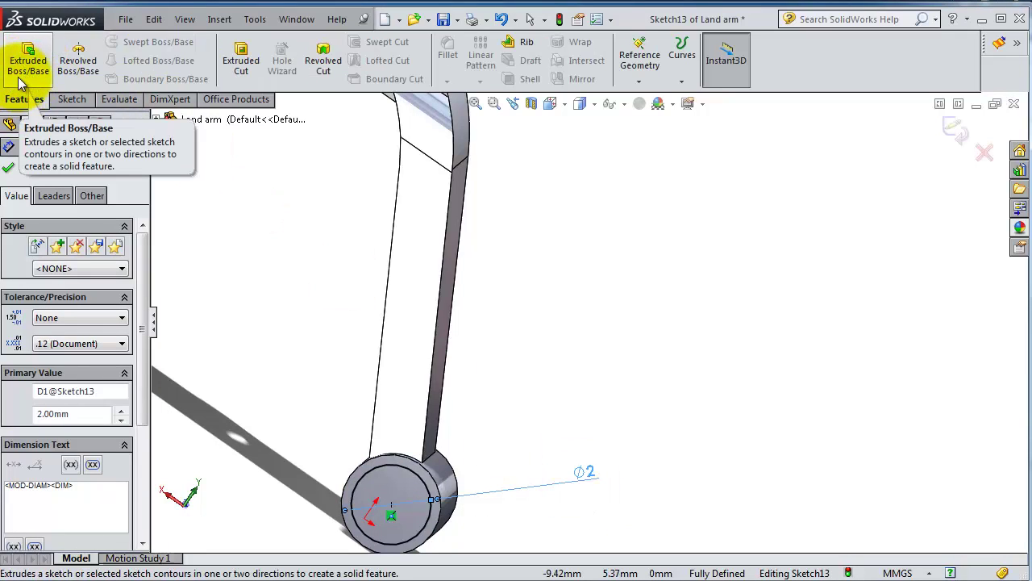
pyautogui.click(229, 68)
pyautogui.click(60, 260)
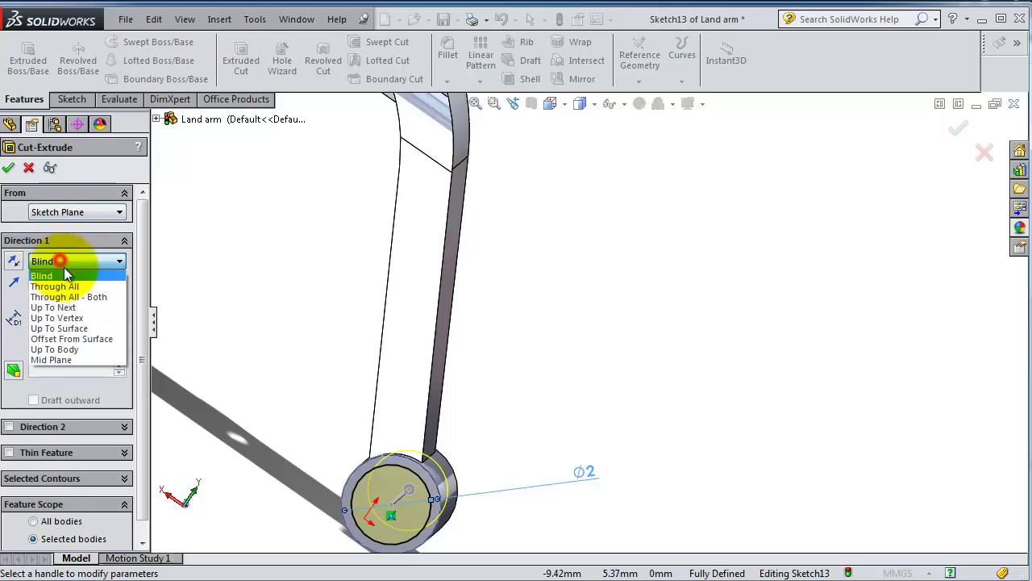
pyautogui.click(71, 287)
pyautogui.click(8, 167)
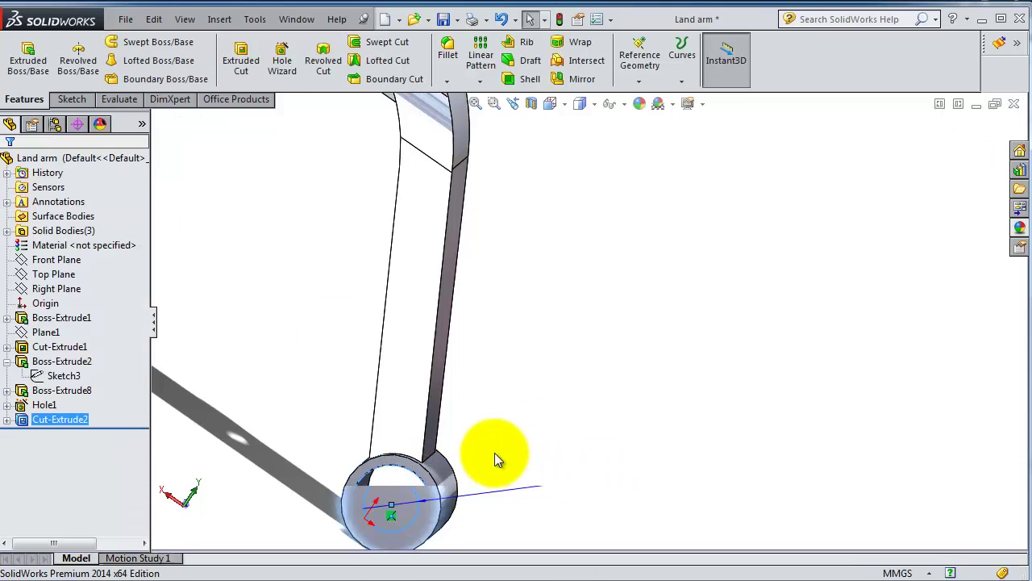
pyautogui.moveTo(494, 452)
pyautogui.mouseDown(button='middle')
pyautogui.moveTo(403, 454)
pyautogui.moveTo(345, 419)
pyautogui.mouseUp(button='middle')
# Start a sketch on the Right Plane, viewed normal to the plane
pyautogui.scroll(3, 345, 420)
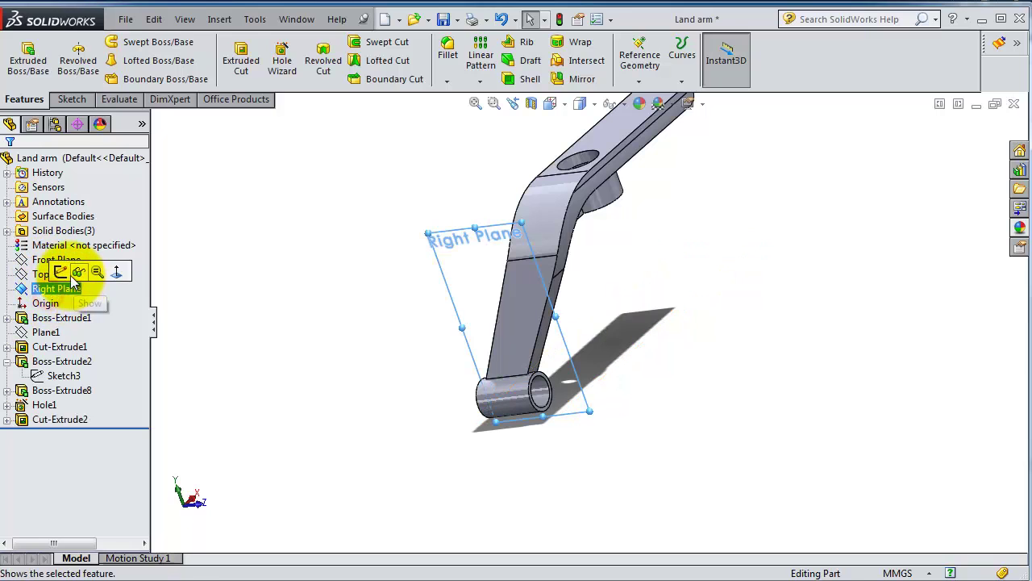
pyautogui.click(59, 273)
pyautogui.click(653, 60)
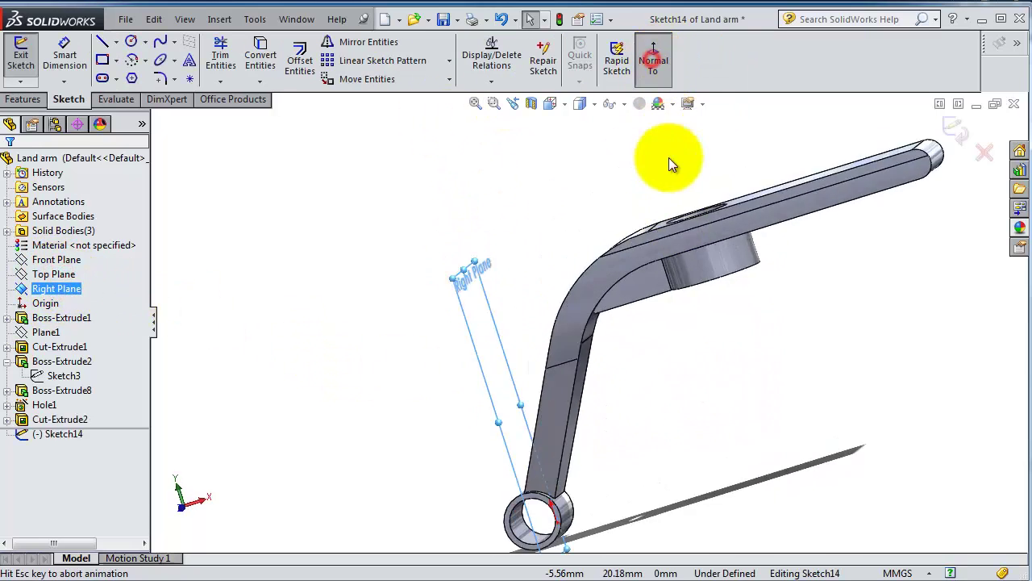
pyautogui.scroll(-3, 681, 396)
pyautogui.moveTo(388, 205); pyautogui.dragTo(615, 295, button='middle')
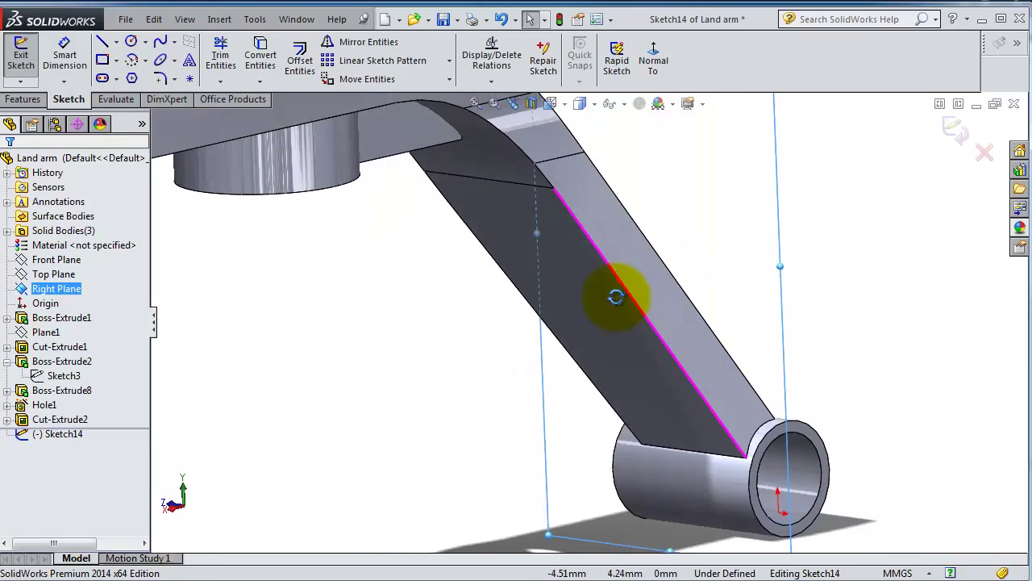
pyautogui.scroll(-2, 619, 299)
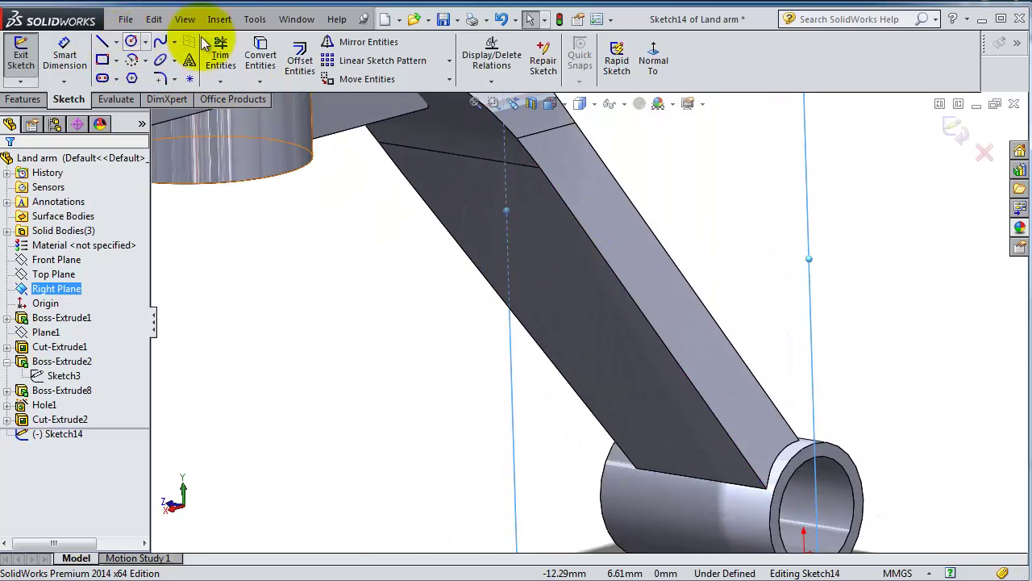
pyautogui.click(643, 62)
pyautogui.scroll(-3, 723, 491)
pyautogui.scroll(-2, 661, 435)
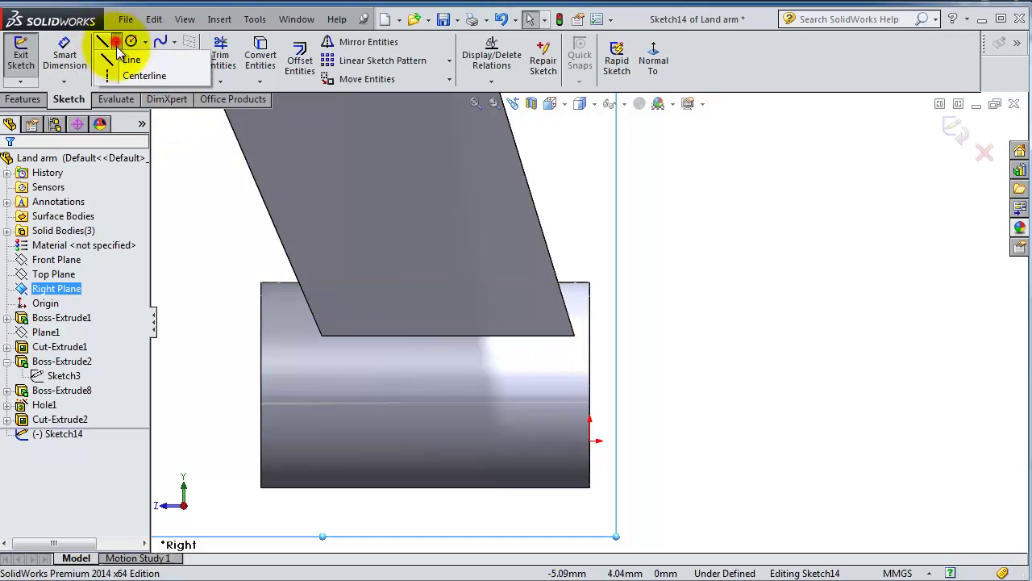
# Draw a centerline across the lower tube and a circle centred on it
pyautogui.click(137, 75)
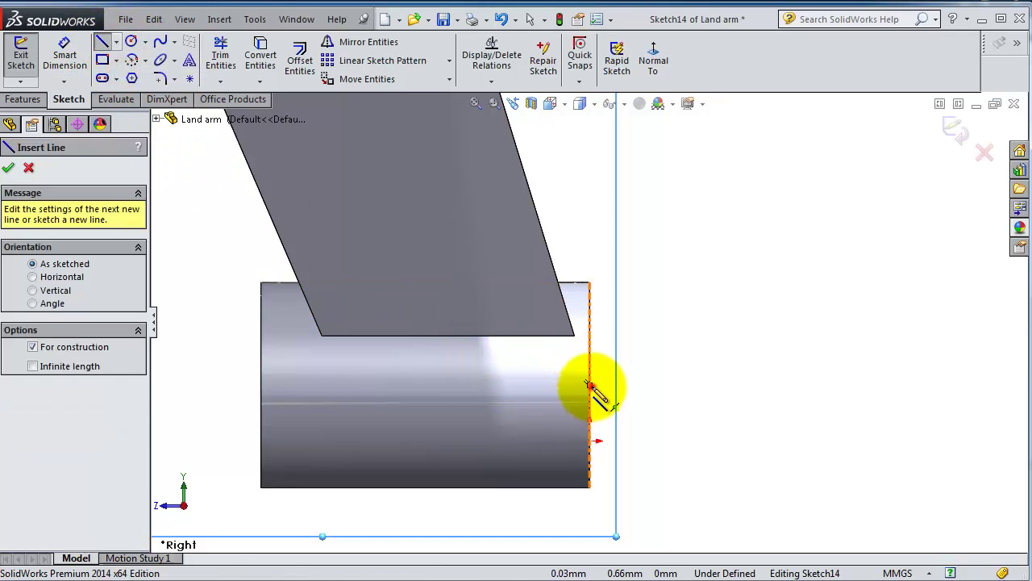
pyautogui.click(590, 385)
pyautogui.doubleClick(261, 384)
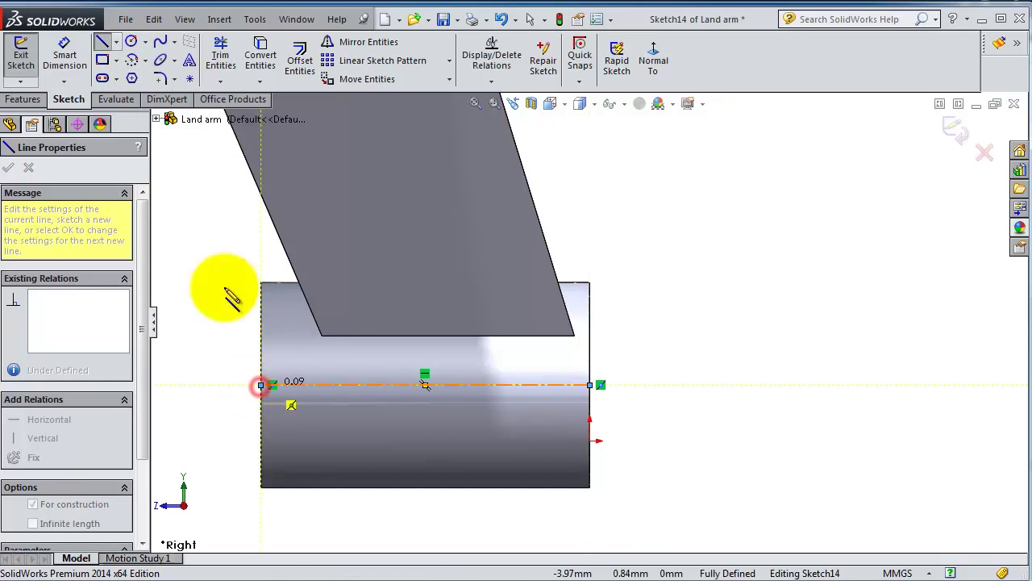
pyautogui.click(131, 40)
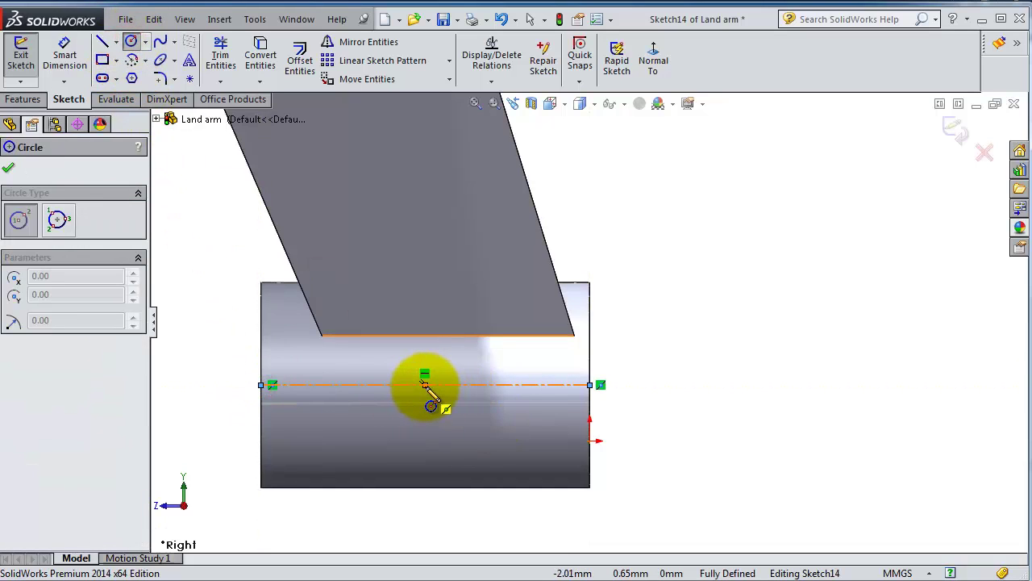
pyautogui.click(425, 383)
pyautogui.click(420, 348)
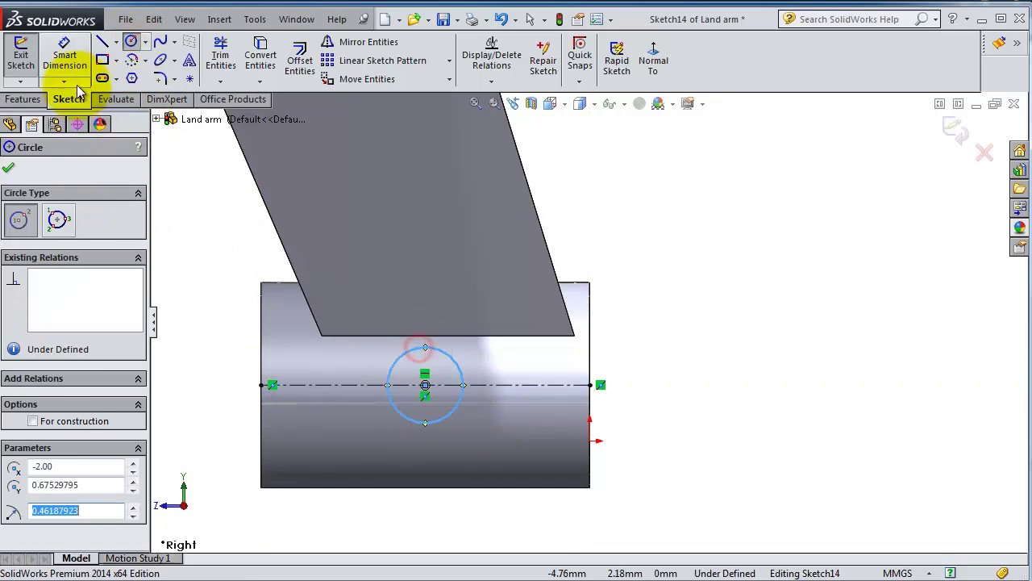
# Dimension the circle to a 1.25 mm diameter
pyautogui.click(64, 53)
pyautogui.click(461, 375)
pyautogui.click(693, 353)
pyautogui.write('1')
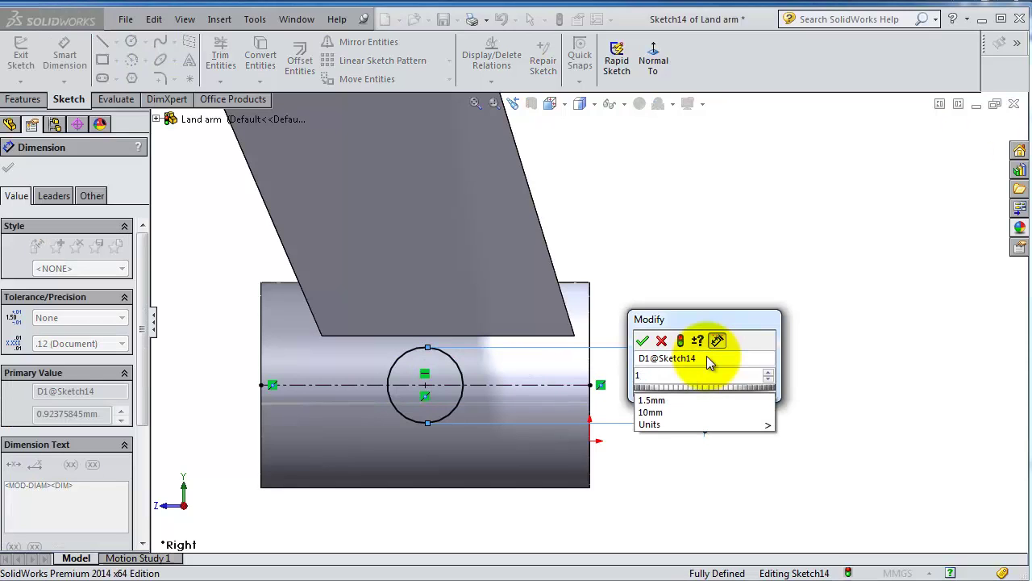
pyautogui.write('.')
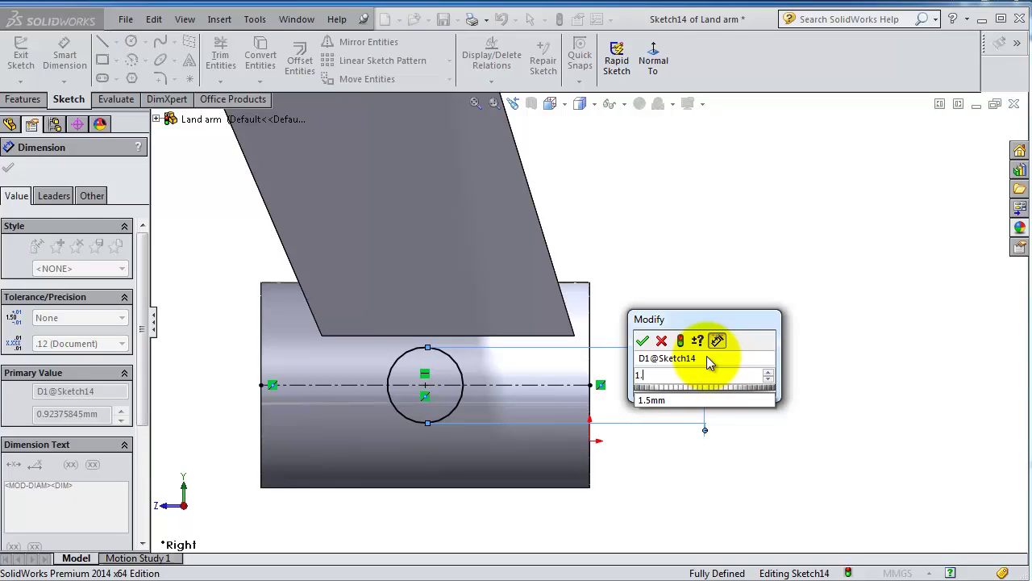
pyautogui.write('25')
pyautogui.press('Return')
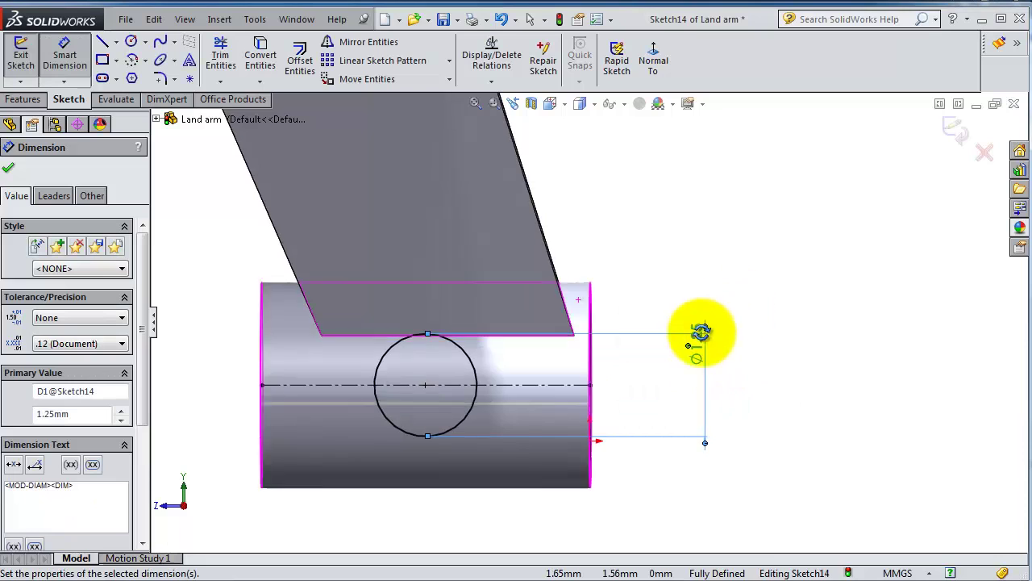
# Extrude-cut the circle through the tube wall to make Cut-Extrude3
pyautogui.moveTo(691, 334); pyautogui.dragTo(645, 392, button='middle')
pyautogui.click(22, 98)
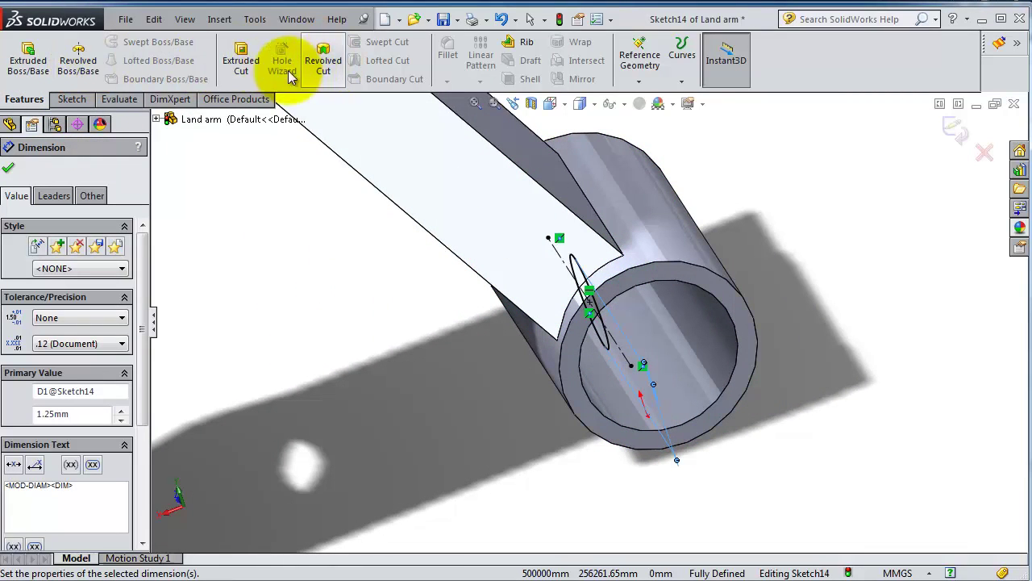
pyautogui.click(241, 58)
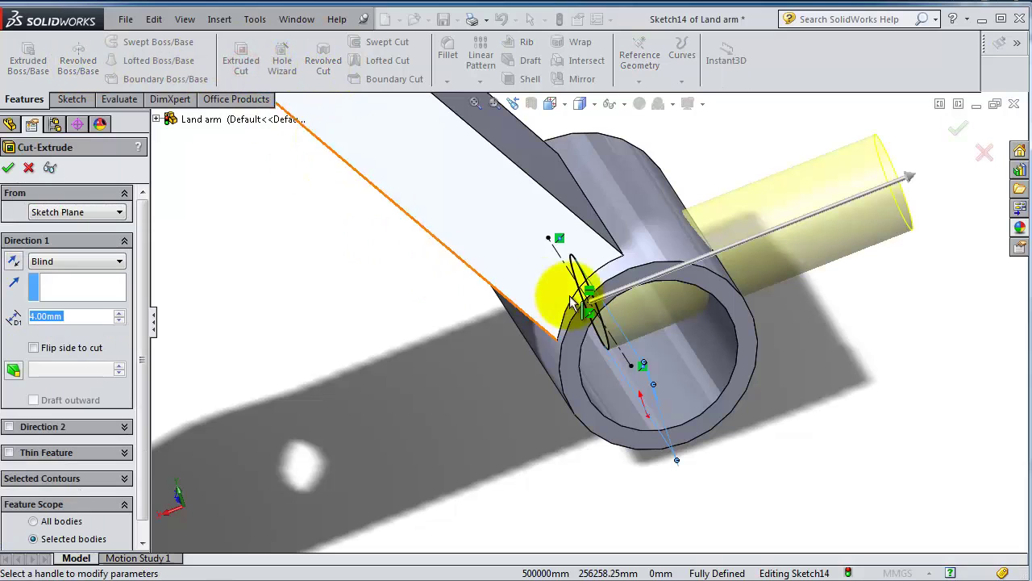
pyautogui.click(8, 168)
pyautogui.moveTo(433, 282); pyautogui.dragTo(586, 372, button='middle')
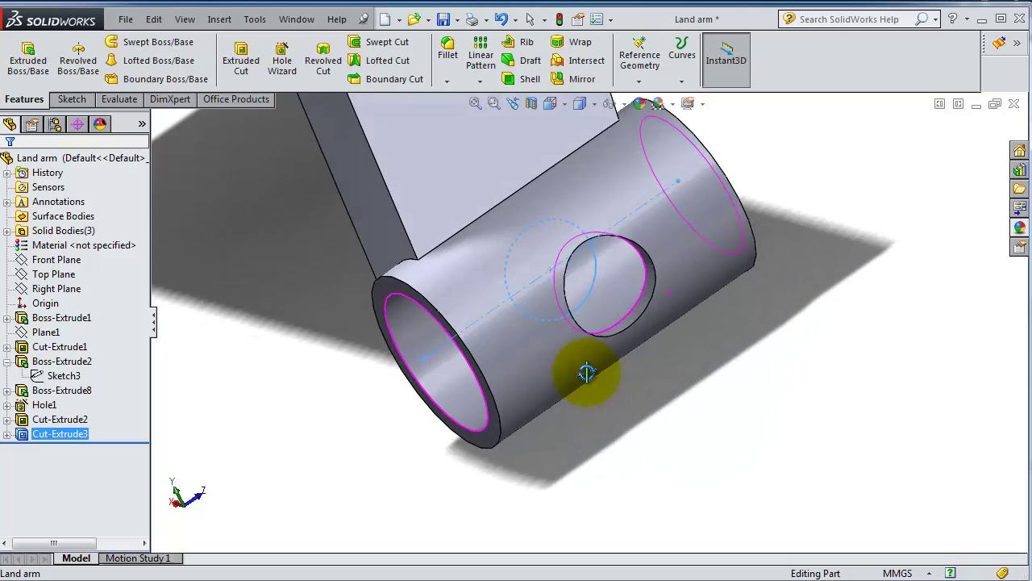
pyautogui.scroll(3, 586, 373)
# Mirror the arm body across Plane1 to create Mirror1
pyautogui.scroll(3, 670, 382)
pyautogui.moveTo(704, 350)
pyautogui.mouseDown(button='middle')
pyautogui.moveTo(558, 203)
pyautogui.moveTo(426, 300)
pyautogui.moveTo(535, 334)
pyautogui.mouseUp(button='middle')
pyautogui.scroll(-3, 534, 334)
pyautogui.click(60, 391)
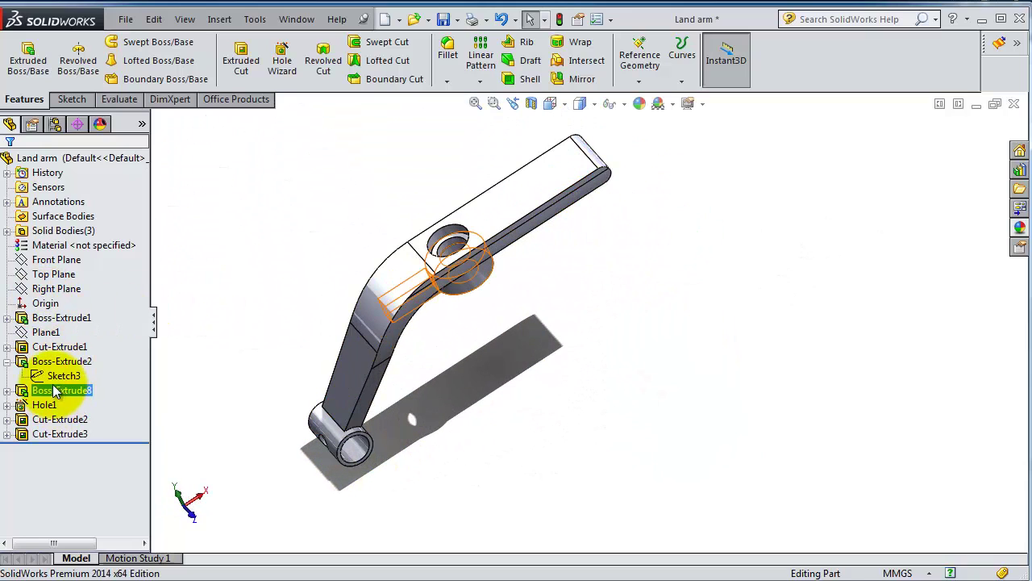
pyautogui.click(49, 335)
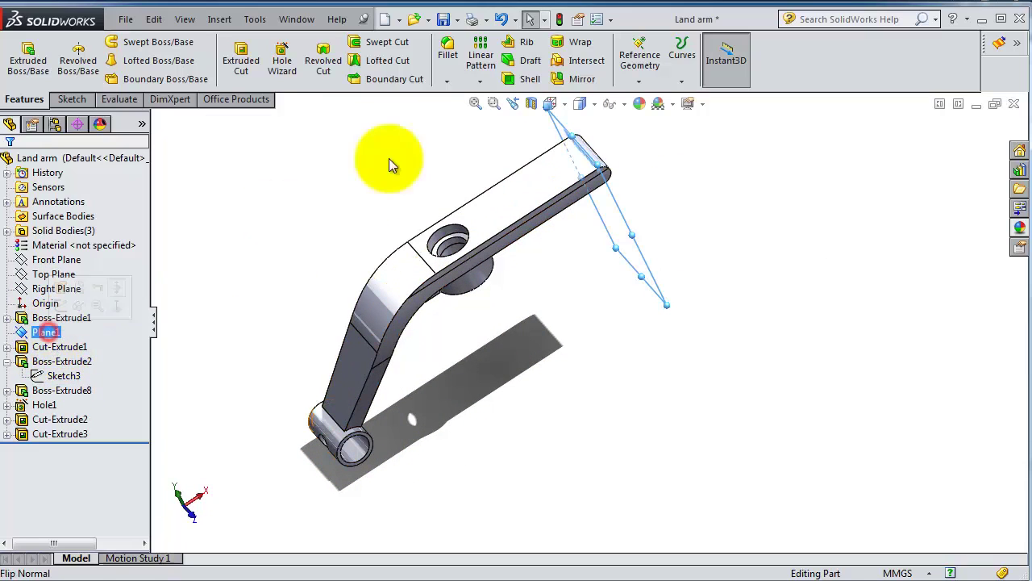
pyautogui.click(479, 81)
pyautogui.click(476, 127)
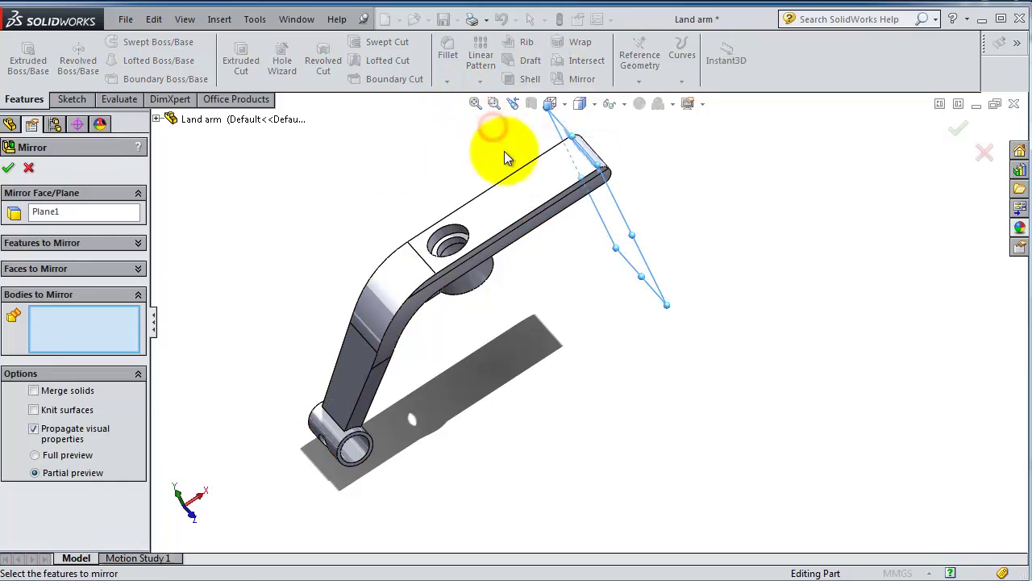
pyautogui.click(415, 293)
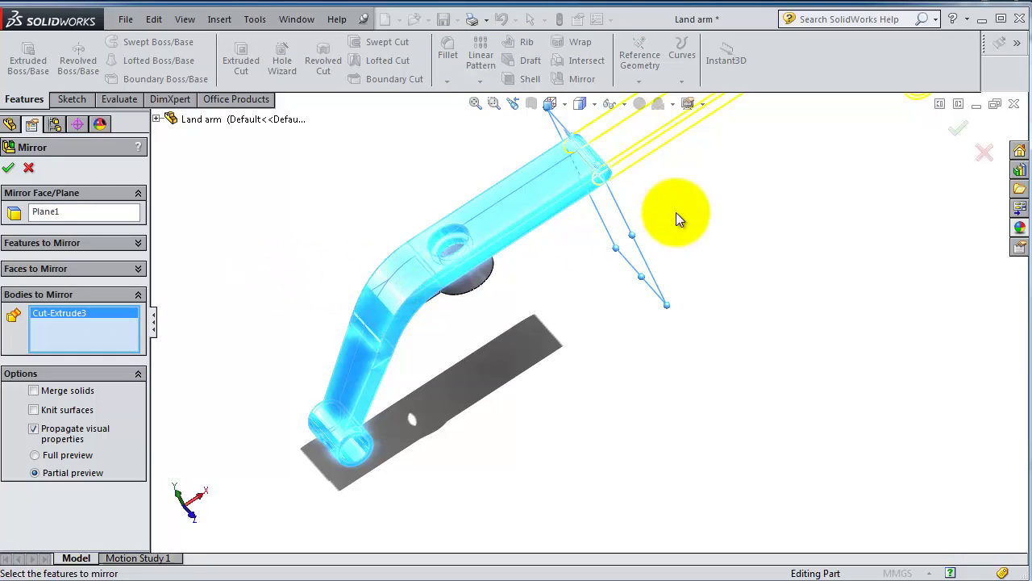
pyautogui.moveTo(675, 219)
pyautogui.mouseDown(button='middle')
pyautogui.moveTo(666, 204)
pyautogui.moveTo(662, 405)
pyautogui.mouseUp(button='middle')
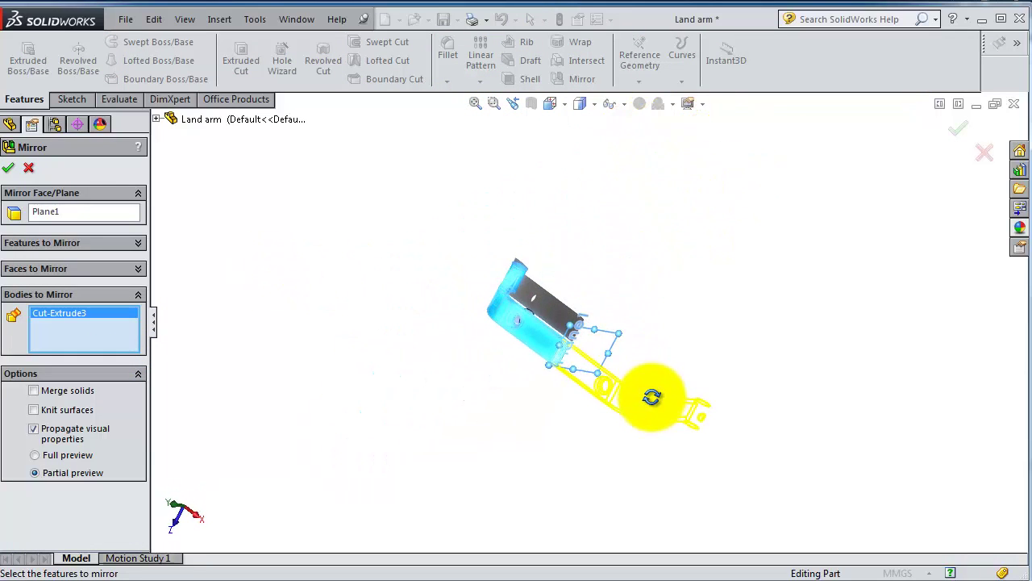
pyautogui.click(9, 168)
pyautogui.moveTo(563, 315)
pyautogui.mouseDown(button='middle')
pyautogui.moveTo(686, 121)
pyautogui.moveTo(479, 145)
pyautogui.moveTo(528, 302)
pyautogui.moveTo(540, 162)
pyautogui.moveTo(521, 142)
pyautogui.moveTo(795, 323)
pyautogui.mouseUp(button='middle')
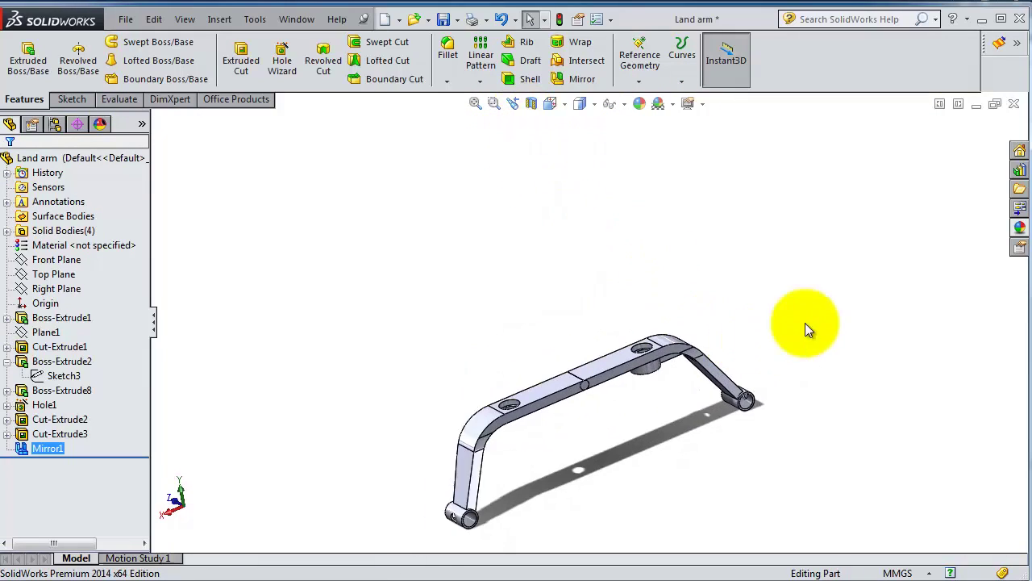
# Apply dark grey high gloss plastic from Plastic > High Gloss to the whole part
pyautogui.click(1019, 229)
pyautogui.click(857, 146)
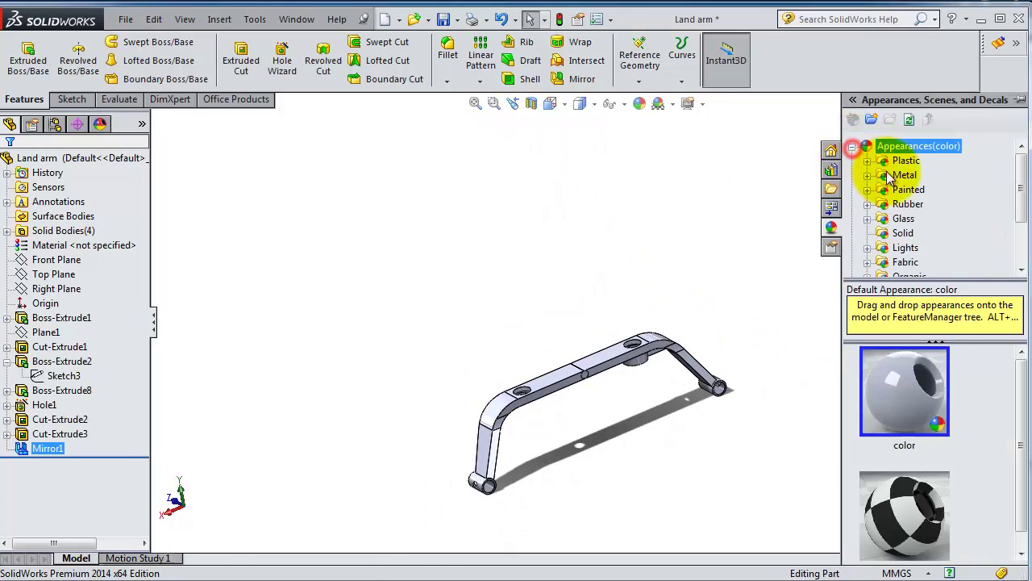
pyautogui.click(868, 160)
pyautogui.click(923, 161)
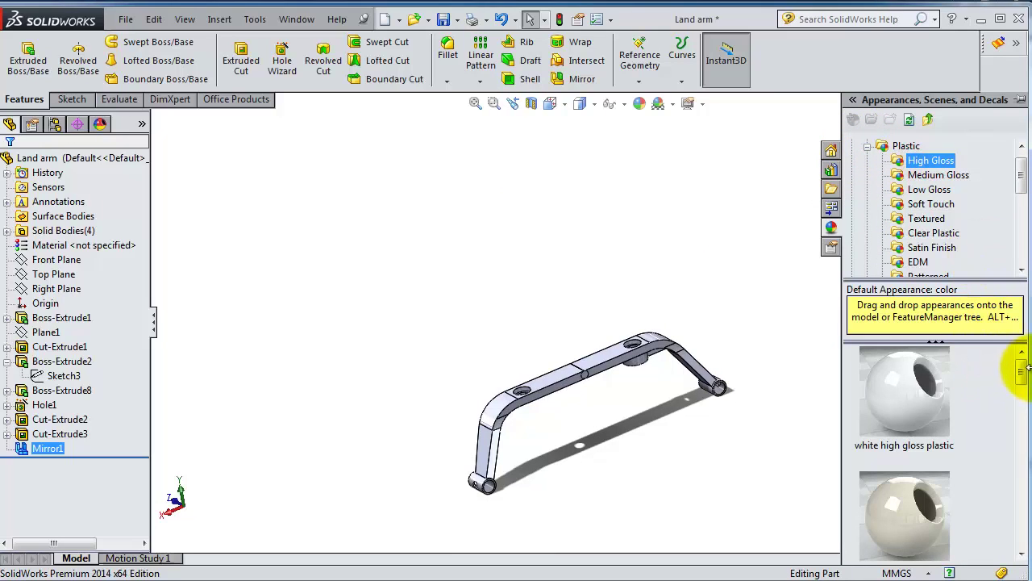
pyautogui.moveTo(1021, 368); pyautogui.dragTo(1021, 426)
pyautogui.moveTo(903, 427); pyautogui.dragTo(68, 172)
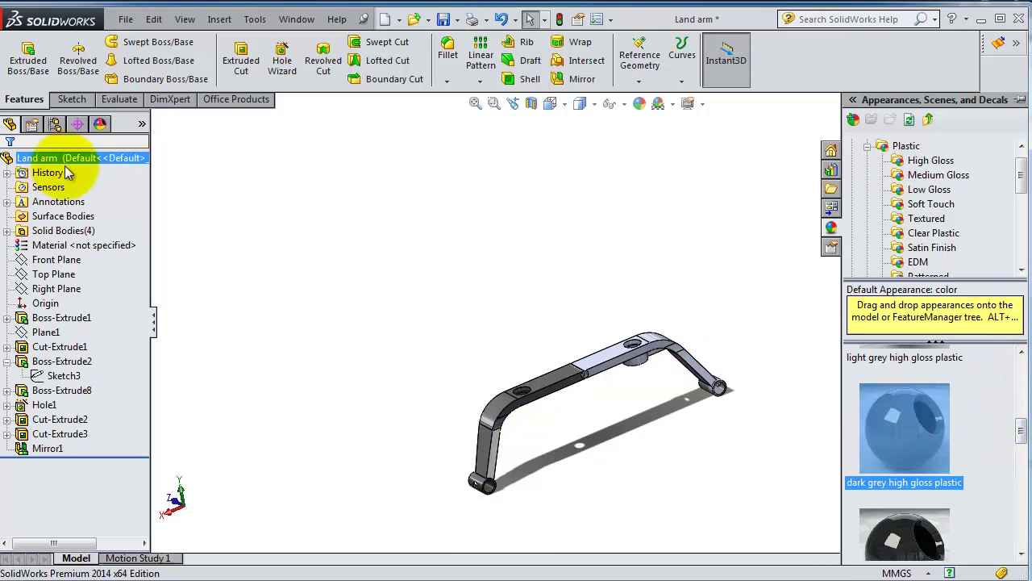
pyautogui.click(1018, 229)
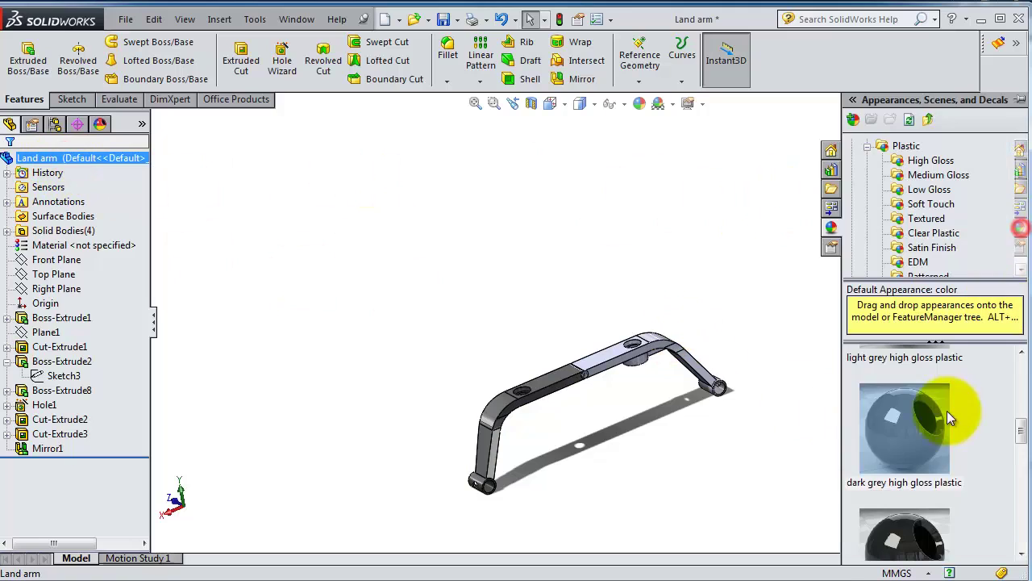
pyautogui.click(904, 426)
pyautogui.moveTo(703, 304)
pyautogui.mouseDown(button='middle')
pyautogui.moveTo(634, 425)
pyautogui.moveTo(594, 299)
pyautogui.mouseUp(button='middle')
pyautogui.click(42, 449)
# Edit Mirror1 with Merge solids enabled to fuse the halves, then save the part
pyautogui.click(40, 409)
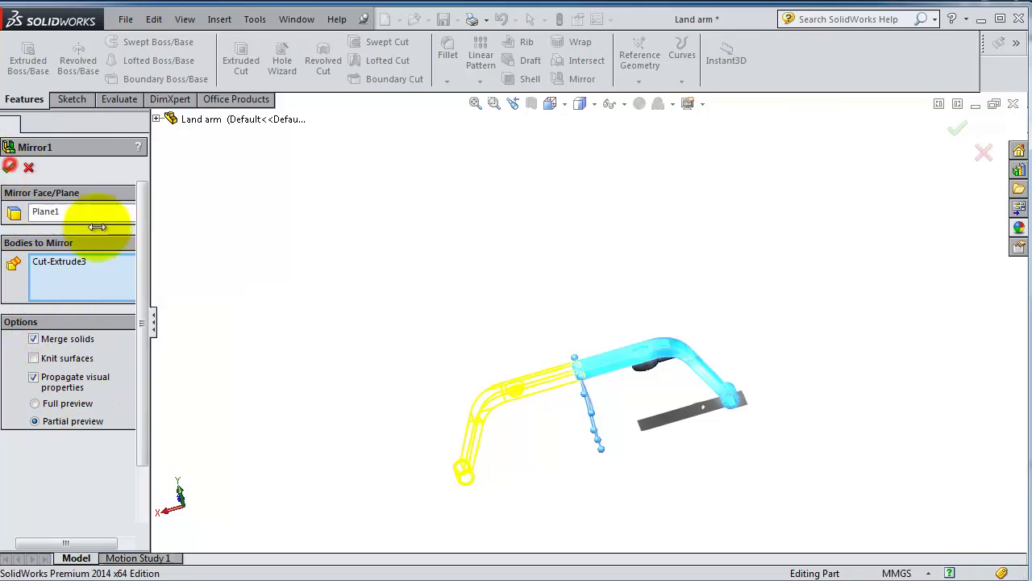
pyautogui.press('Return')
pyautogui.scroll(-3, 601, 324)
pyautogui.scroll(-2, 601, 385)
pyautogui.moveTo(600, 387)
pyautogui.mouseDown(button='middle')
pyautogui.moveTo(489, 427)
pyautogui.moveTo(388, 428)
pyautogui.moveTo(527, 472)
pyautogui.moveTo(562, 456)
pyautogui.moveTo(541, 324)
pyautogui.moveTo(541, 446)
pyautogui.mouseUp(button='middle')
pyautogui.click(444, 21)
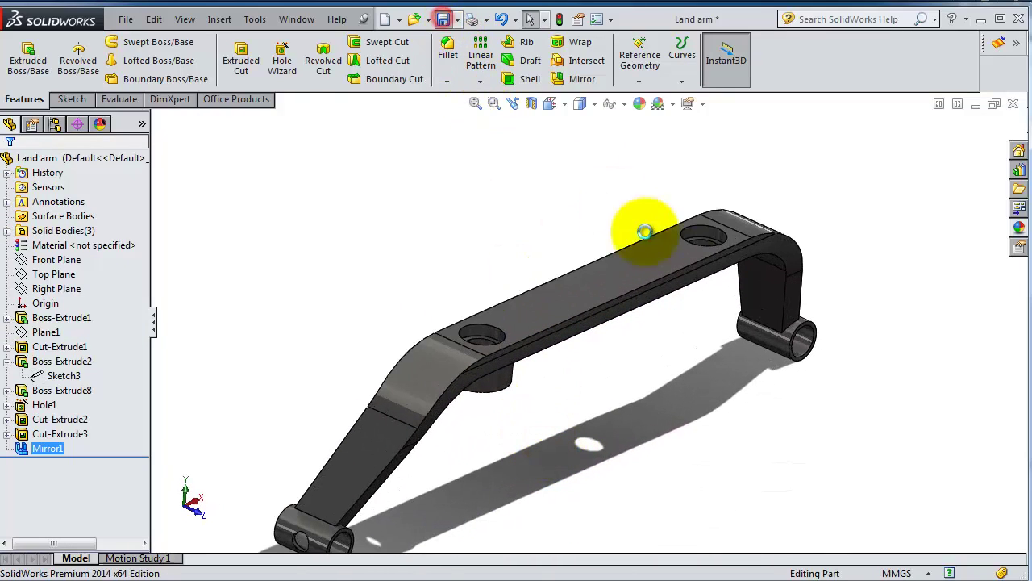